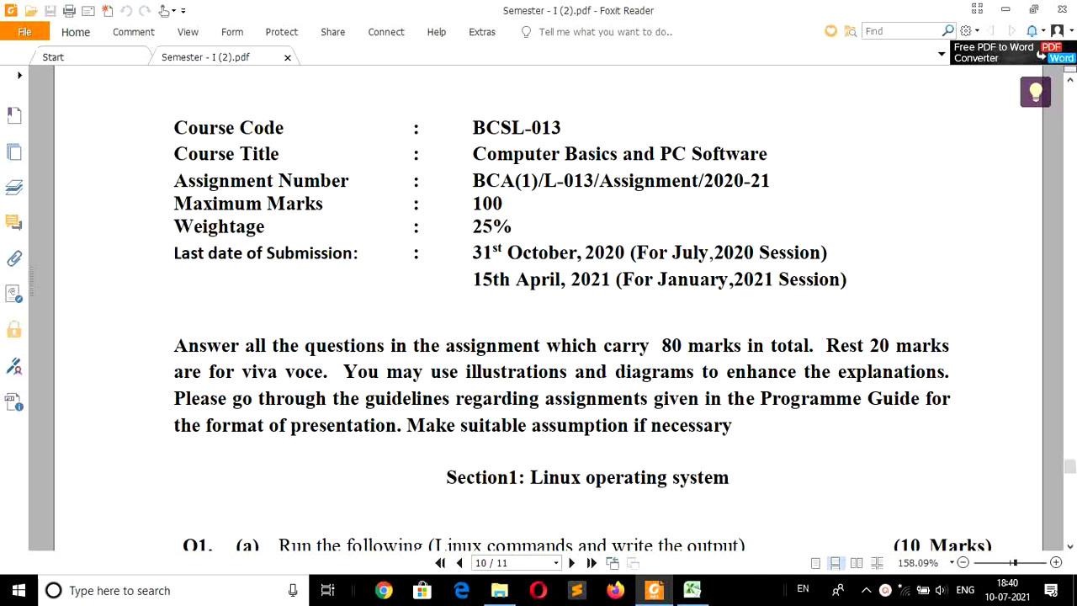
Scroll the assignment PDF down to Section 4: Worksheet on page 11, showing the Q4 table
{"action": "scroll", "coordinate": [1033, 147], "scroll_direction": "down", "scroll_amount": 1}
{"action": "scroll", "coordinate": [1033, 147], "scroll_direction": "down", "scroll_amount": 4}
{"action": "scroll", "coordinate": [1033, 147], "scroll_direction": "down", "scroll_amount": 5}
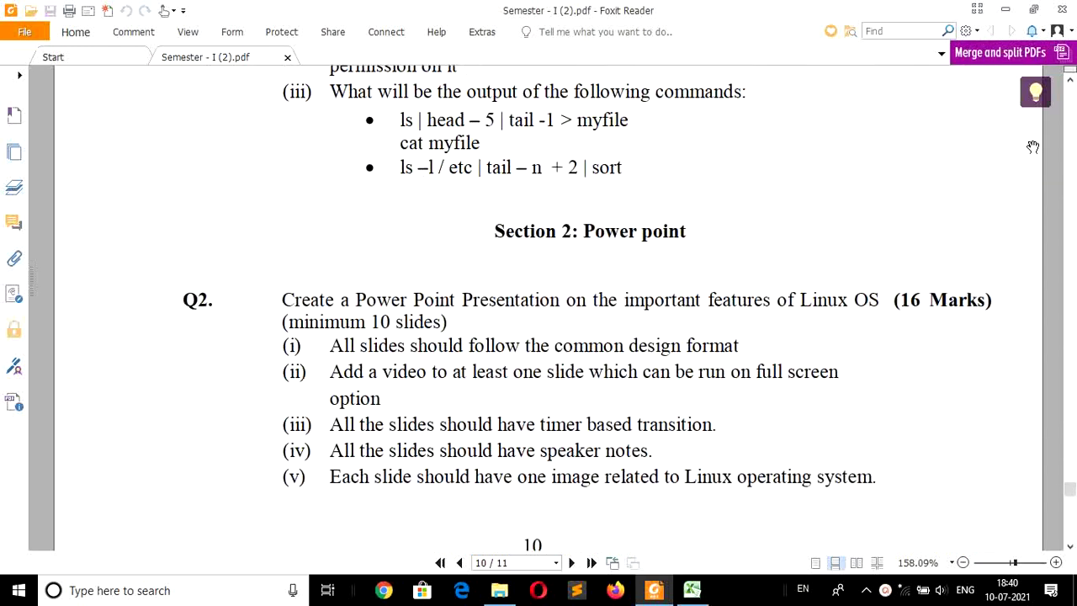
{"action": "scroll", "coordinate": [1033, 147], "scroll_direction": "down", "scroll_amount": 4}
{"action": "scroll", "coordinate": [1033, 147], "scroll_direction": "down", "scroll_amount": 2}
{"action": "scroll", "coordinate": [1033, 148], "scroll_direction": "down", "scroll_amount": 2}
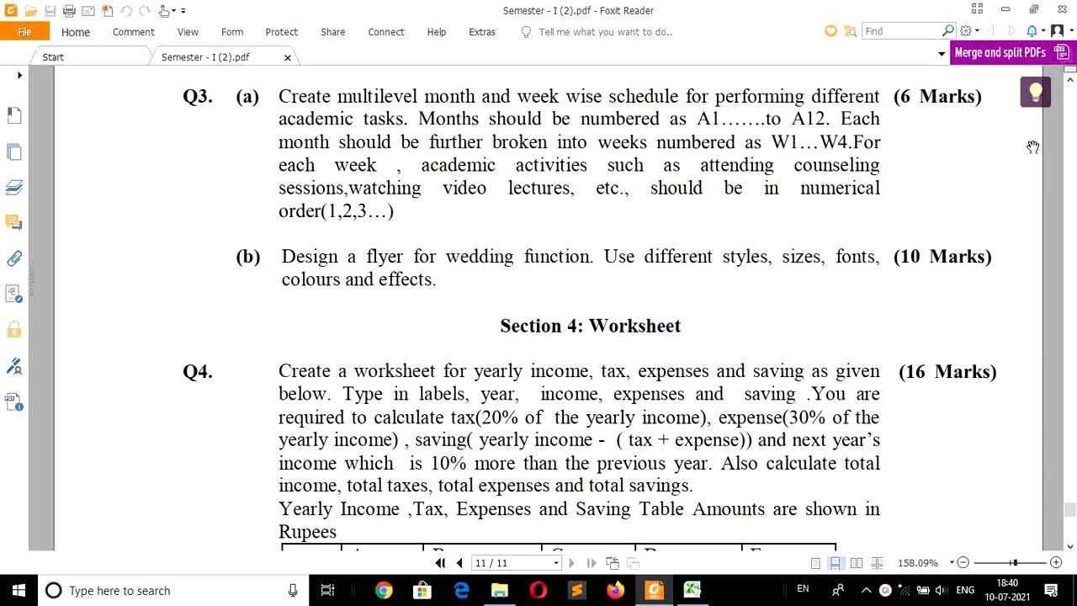
{"action": "scroll", "coordinate": [1033, 147], "scroll_direction": "down", "scroll_amount": 2}
{"action": "scroll", "coordinate": [1032, 148], "scroll_direction": "down", "scroll_amount": 3}
{"action": "scroll", "coordinate": [1033, 147], "scroll_direction": "down", "scroll_amount": 1}
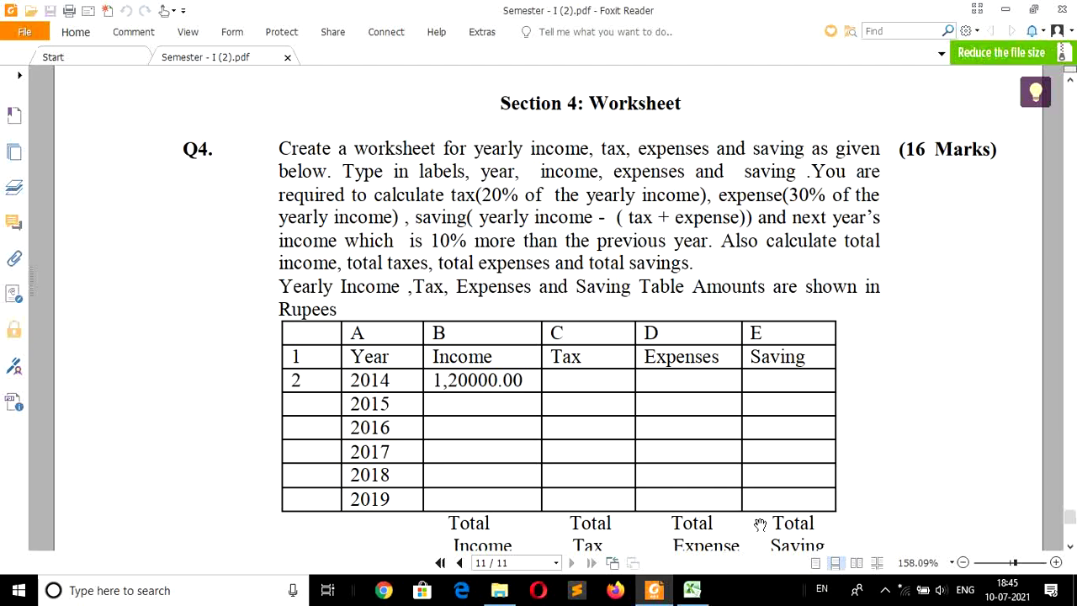
Zoom the blank Excel sheet to about 196% and tile it beside the Foxit Reader Q4 table
{"action": "left_click", "coordinate": [692, 590]}
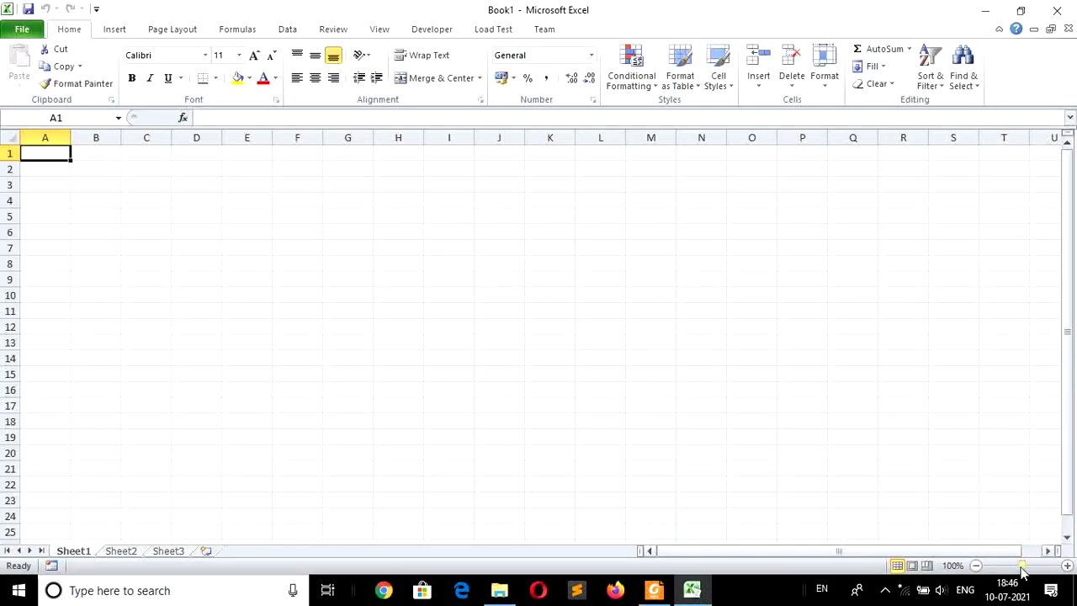
{"action": "left_click_drag", "start_coordinate": [1022, 570], "coordinate": [1034, 571]}
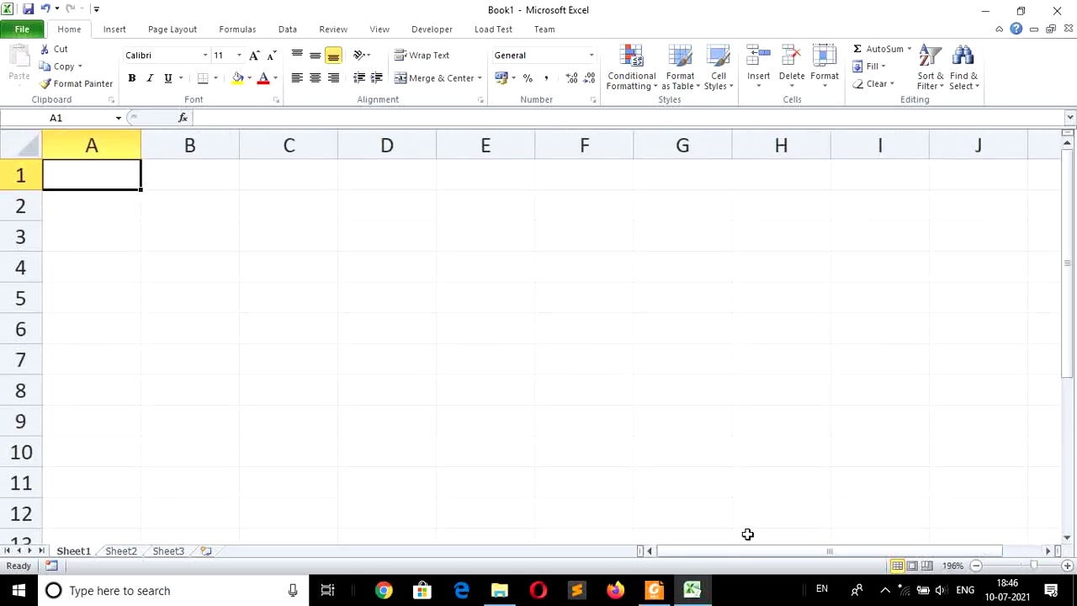
{"action": "left_click", "coordinate": [654, 590]}
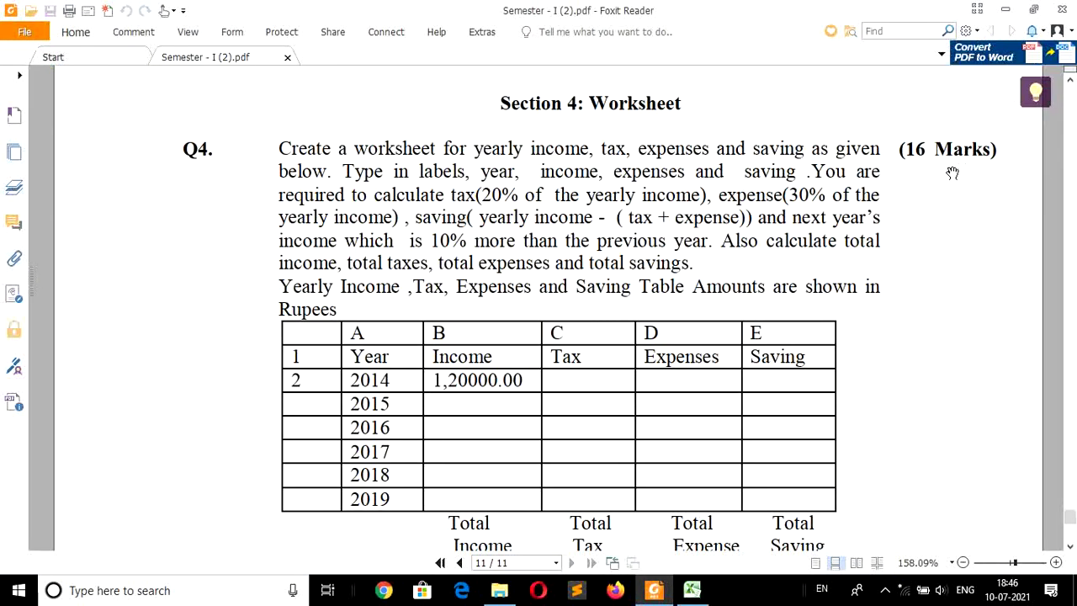
{"action": "left_click", "coordinate": [1035, 10]}
{"action": "left_click", "coordinate": [1036, 10]}
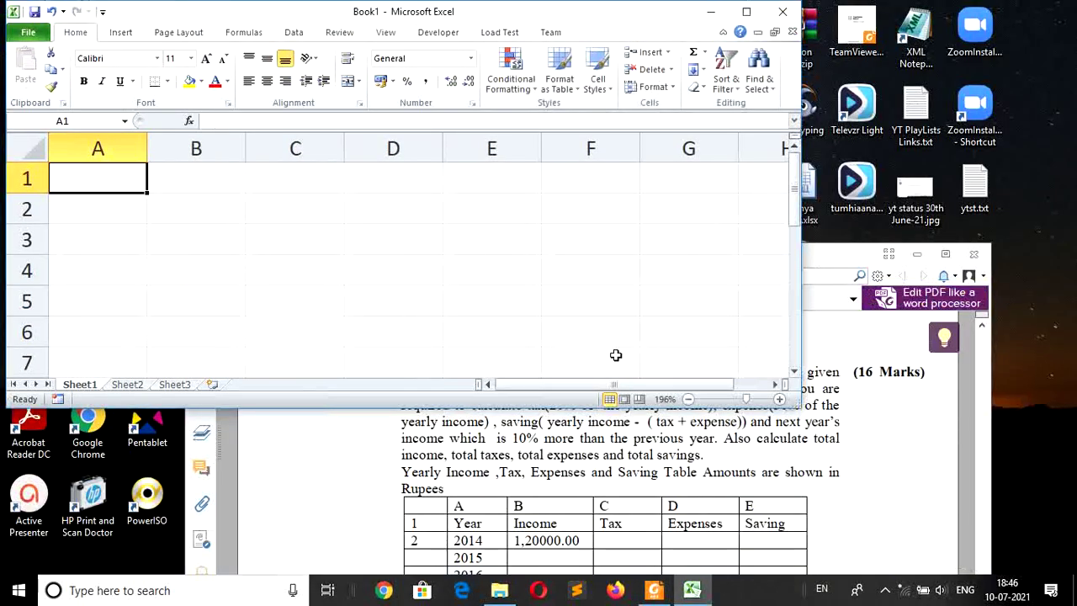
{"action": "mouse_move", "coordinate": [823, 268]}
{"action": "left_mouse_down"}
{"action": "mouse_move", "coordinate": [1076, 124]}
{"action": "mouse_move", "coordinate": [1025, 181]}
{"action": "left_mouse_up"}
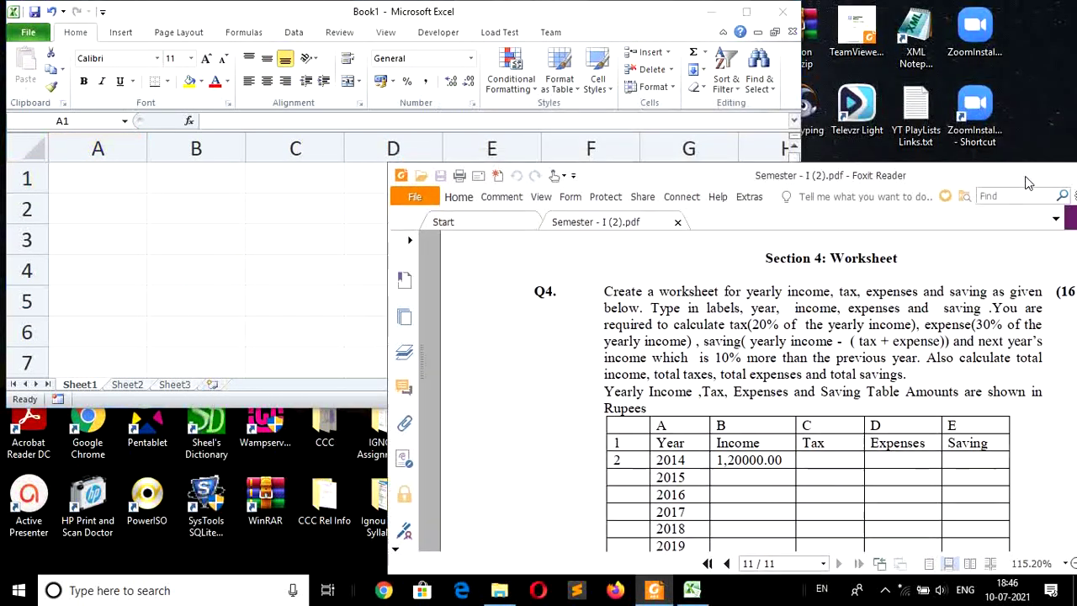
{"action": "left_click", "coordinate": [286, 11]}
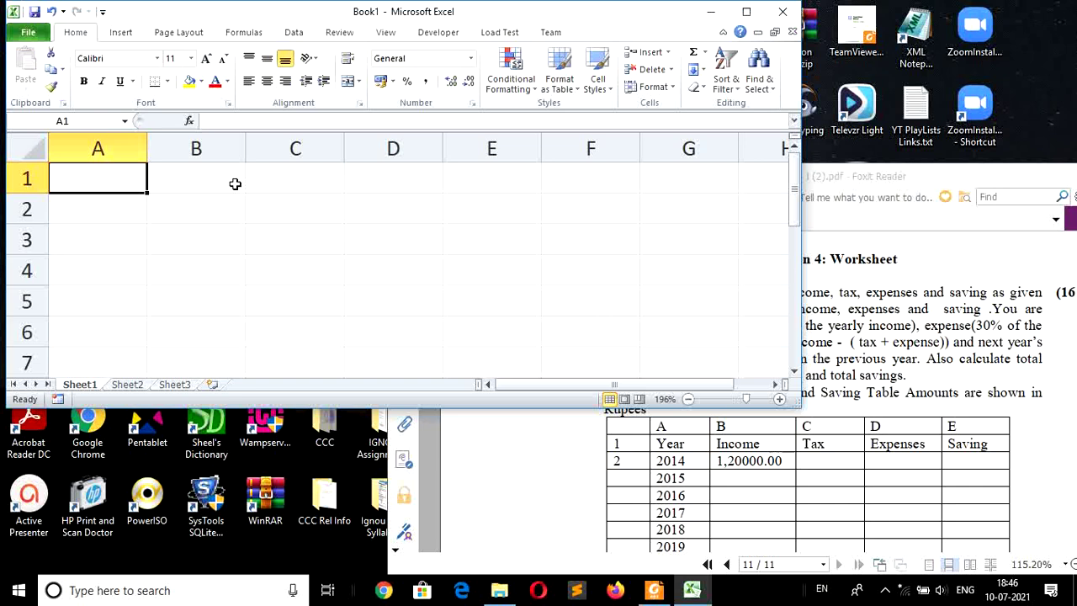
Enter the headers Year, Income, Tax, Expenses and Saving in A1:E1
{"action": "type", "text": "Year"}
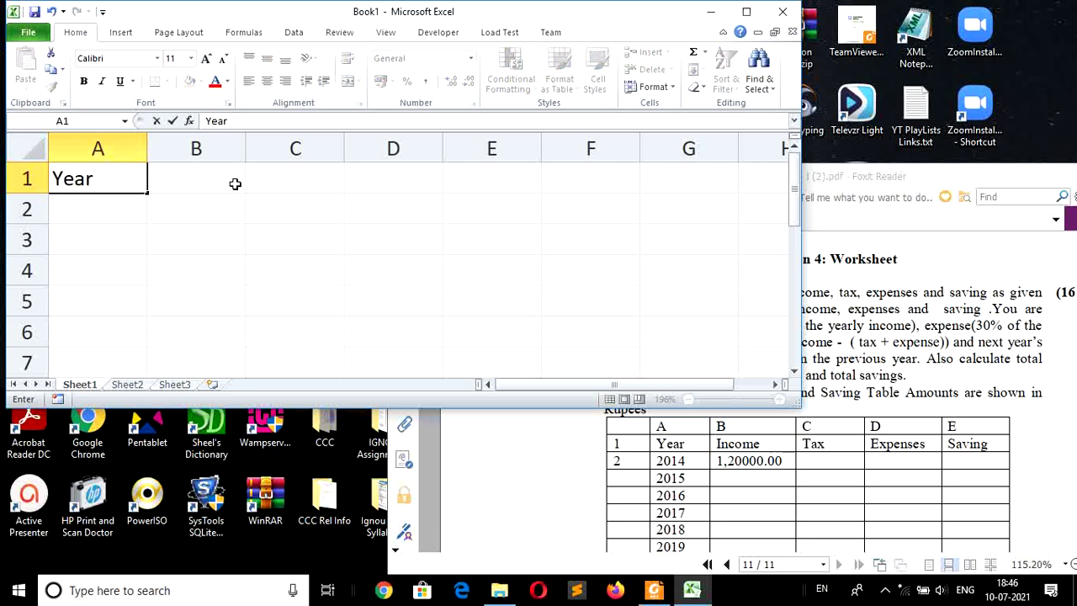
{"action": "left_click", "coordinate": [235, 183]}
{"action": "type", "text": "I"}
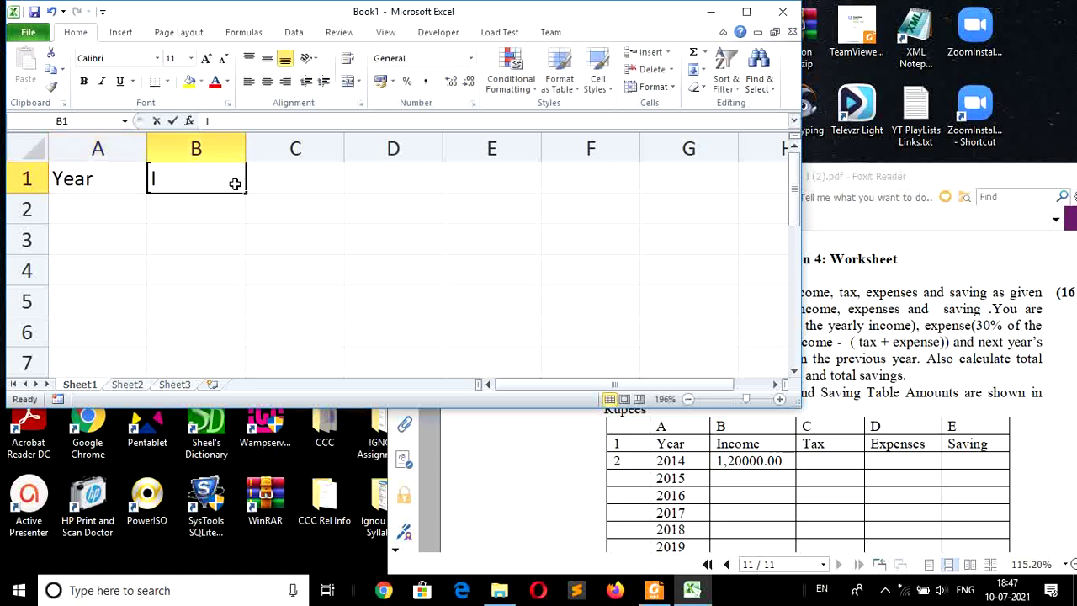
{"action": "type", "text": "ncome"}
{"action": "key", "text": "Tab"}
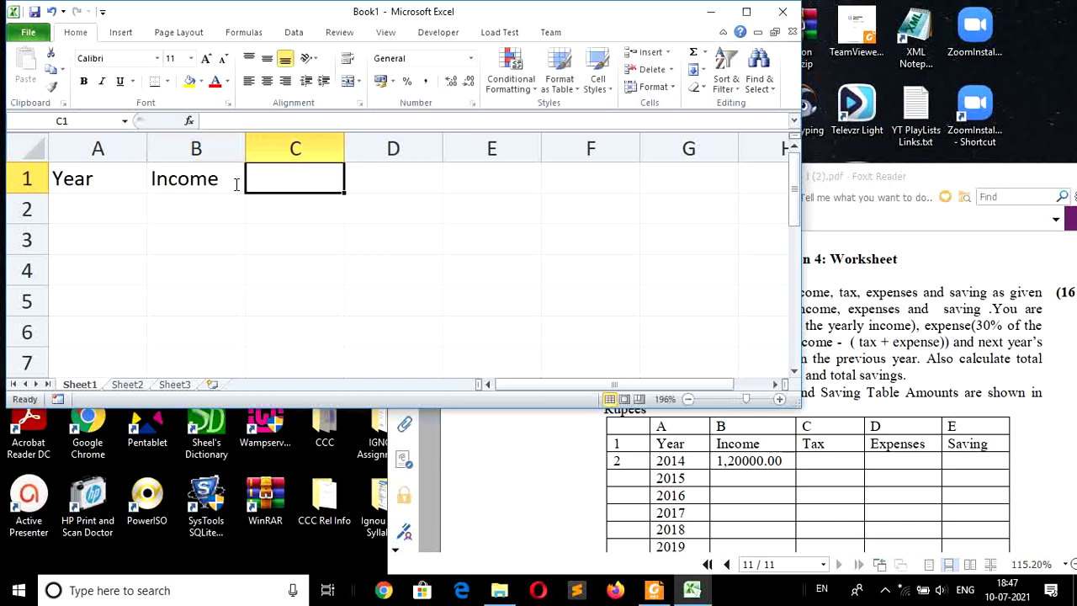
{"action": "type", "text": "Tax"}
{"action": "key", "text": "Tab"}
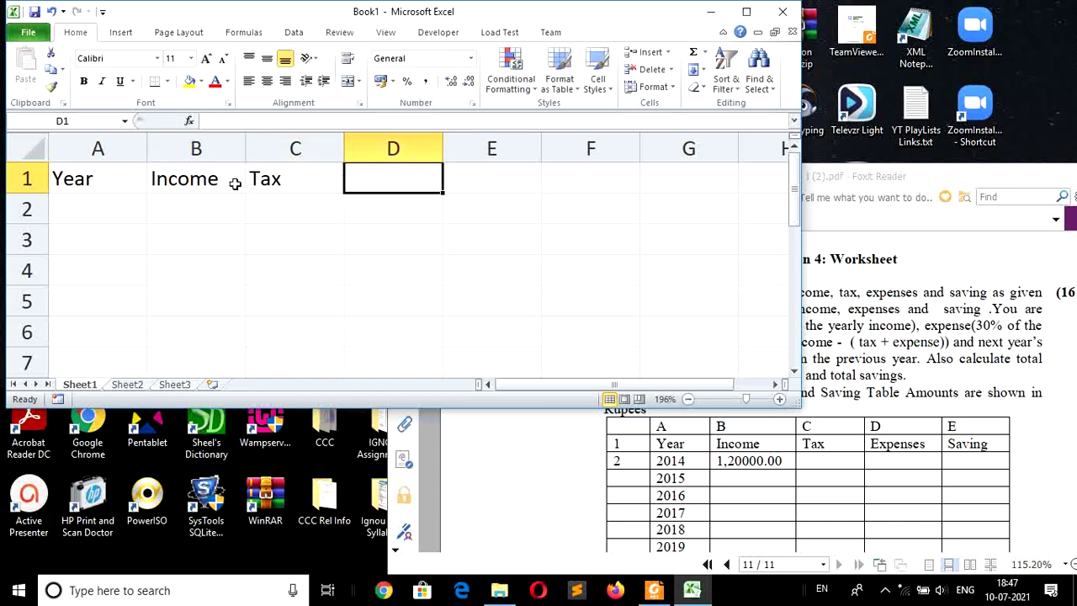
{"action": "type", "text": "Expenses"}
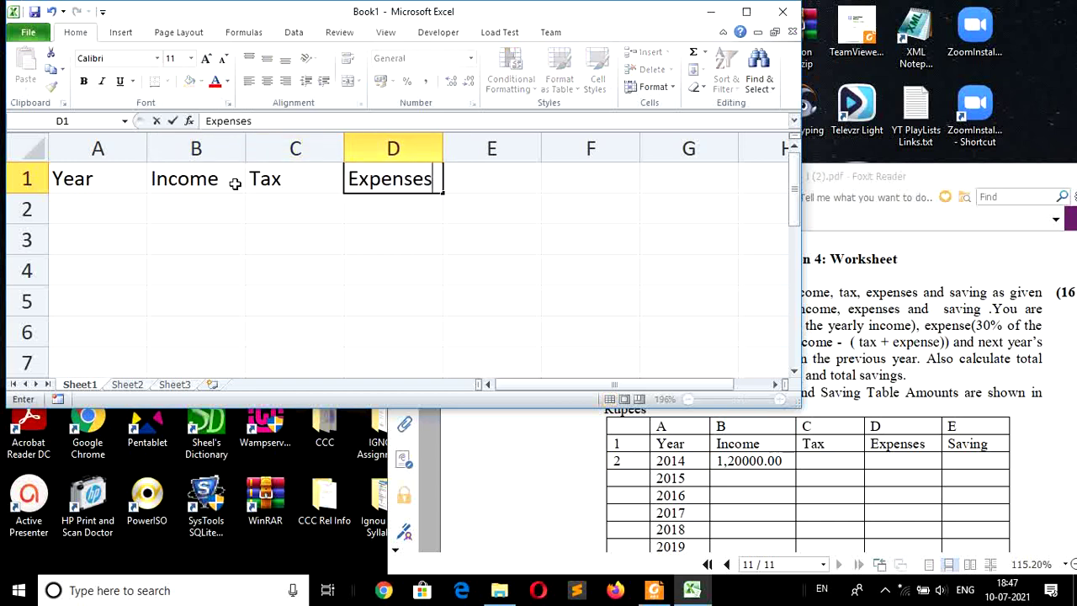
{"action": "key", "text": "Tab"}
{"action": "type", "text": "Sa"}
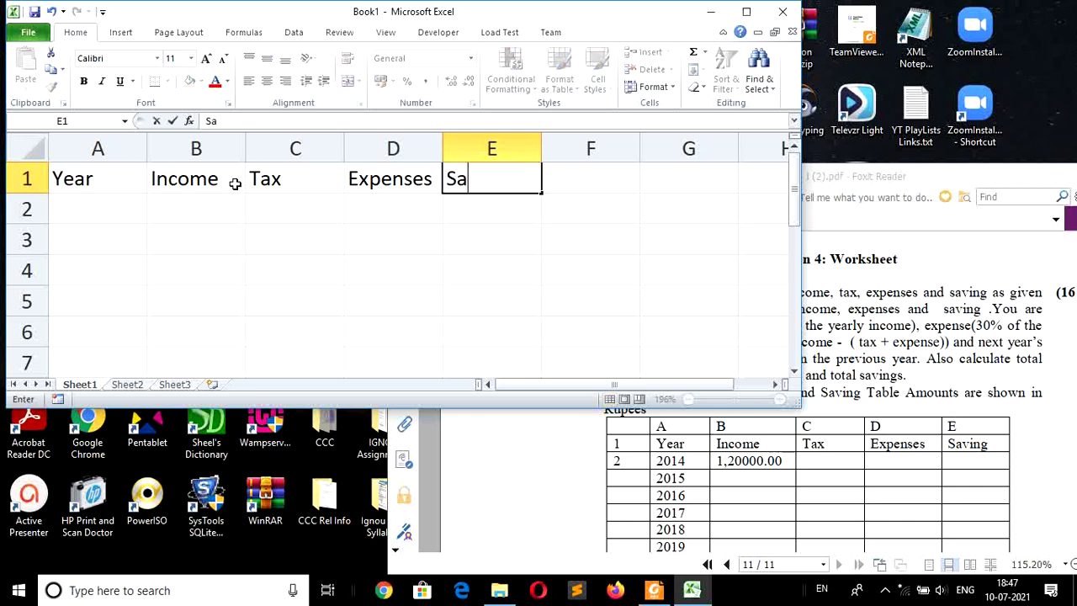
{"action": "type", "text": "ving"}
{"action": "key", "text": "Return"}
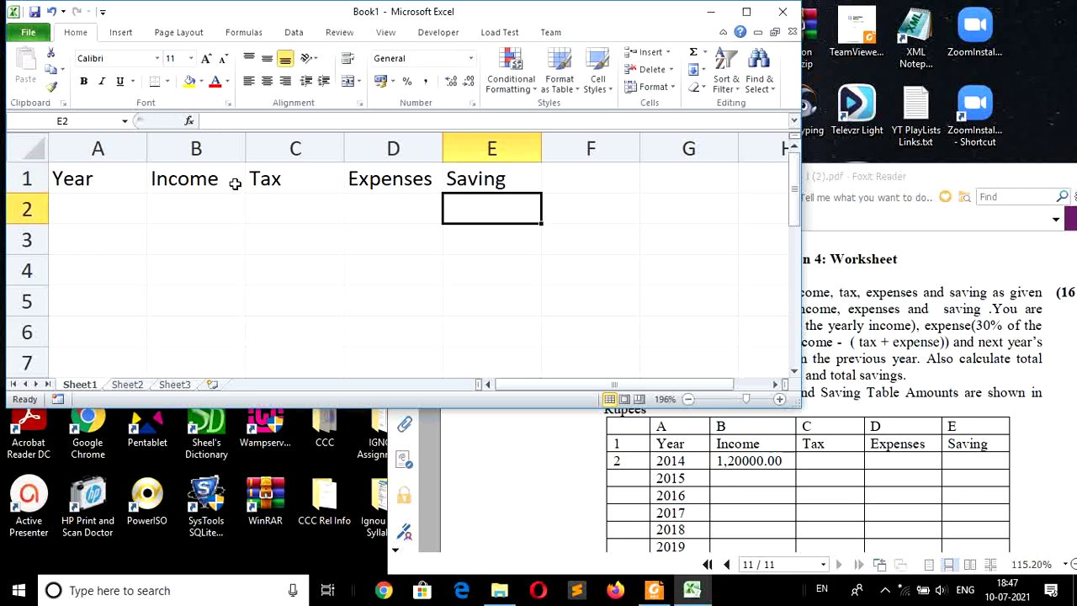
Enter 2014 and 2015 in A2:A3 and fill the year series down to 2019 in A7
{"action": "key", "text": "Left"}
{"action": "key", "text": "Left"}
{"action": "key", "text": "Left"}
{"action": "key", "text": "Left"}
{"action": "type", "text": "2"}
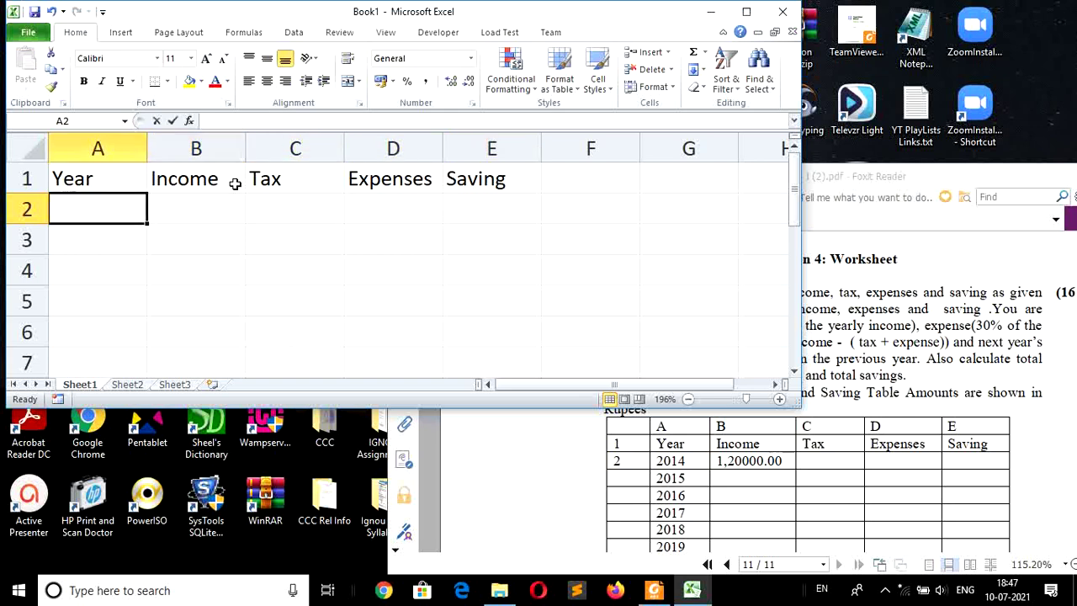
{"action": "type", "text": "014"}
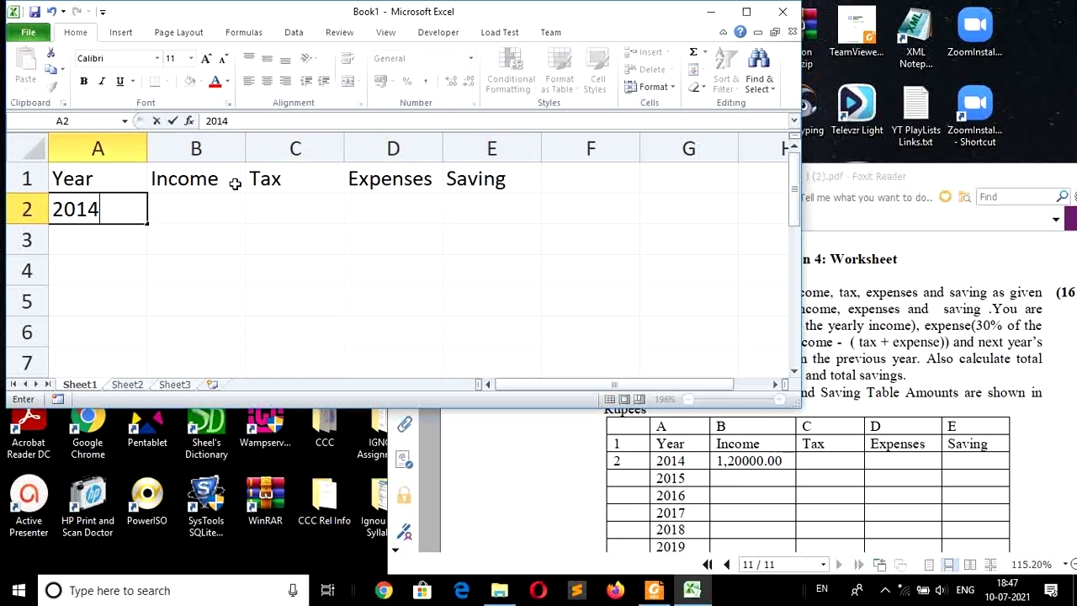
{"action": "key", "text": "Return"}
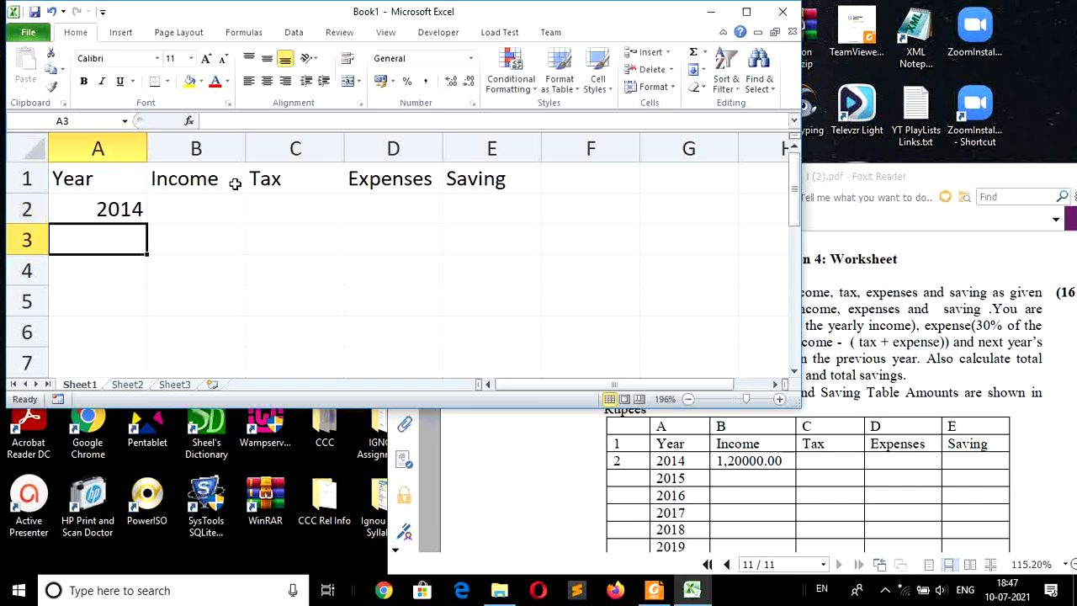
{"action": "key", "text": "Up"}
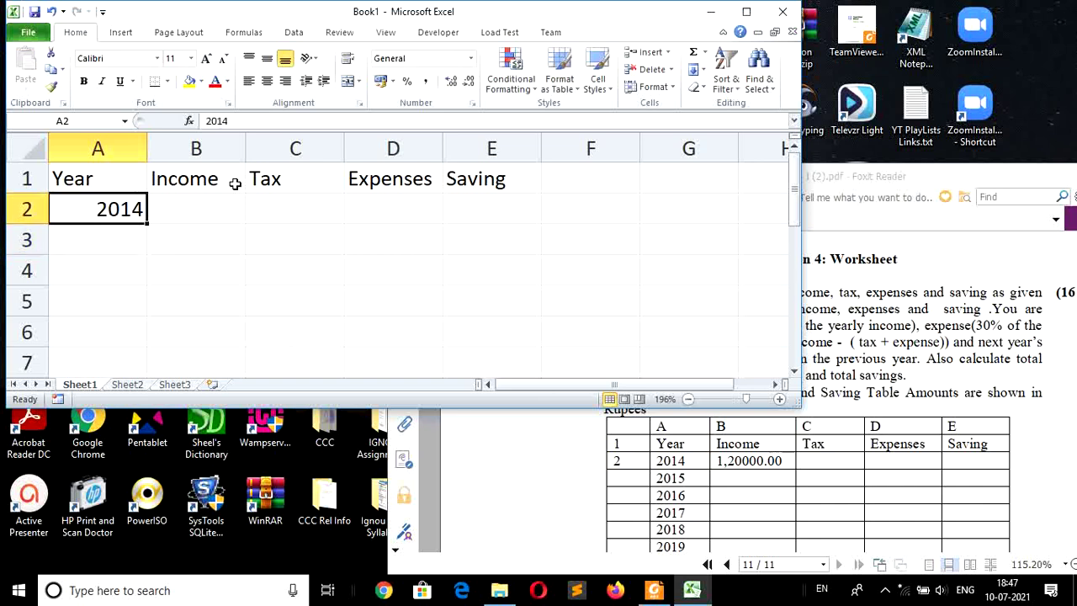
{"action": "key", "text": "Down"}
{"action": "type", "text": "2"}
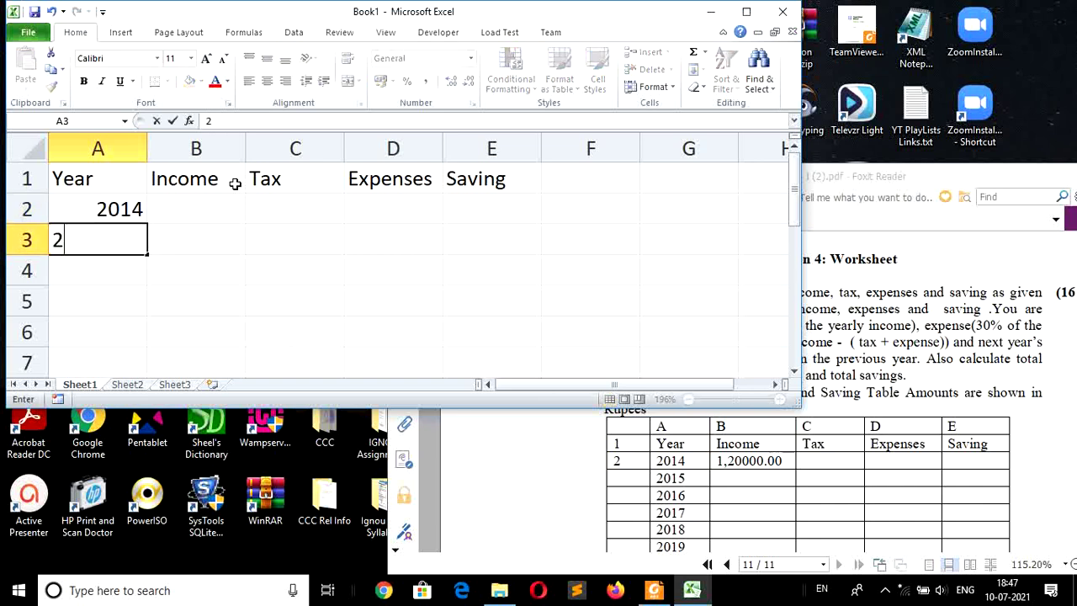
{"action": "type", "text": "015"}
{"action": "key", "text": "Return"}
{"action": "key", "text": "Up"}
{"action": "key", "text": "Up"}
{"action": "key", "text": "shift+Down"}
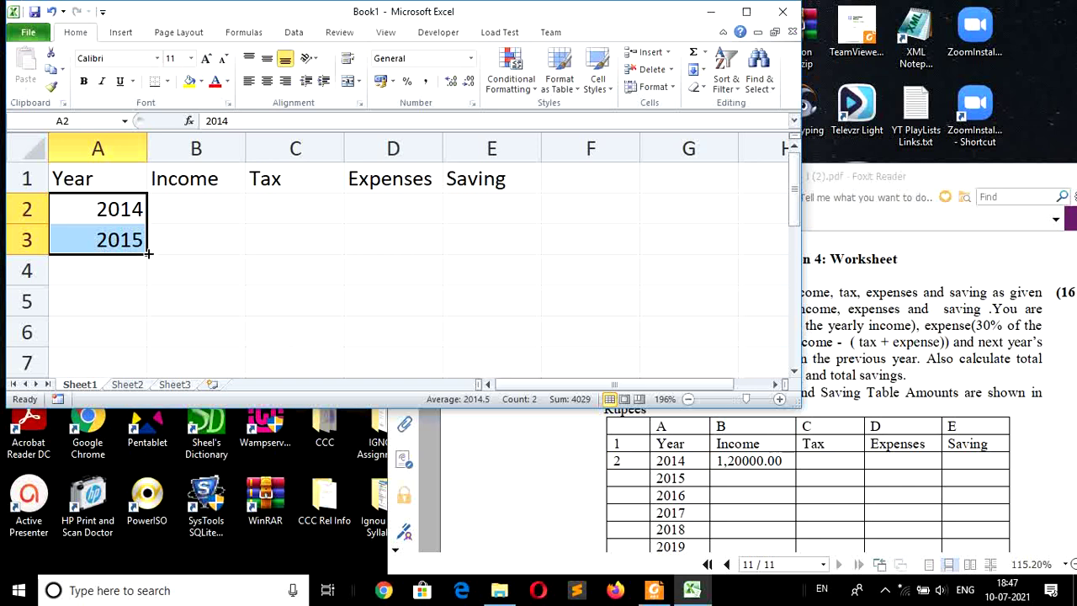
{"action": "left_click_drag", "start_coordinate": [148, 252], "coordinate": [152, 350]}
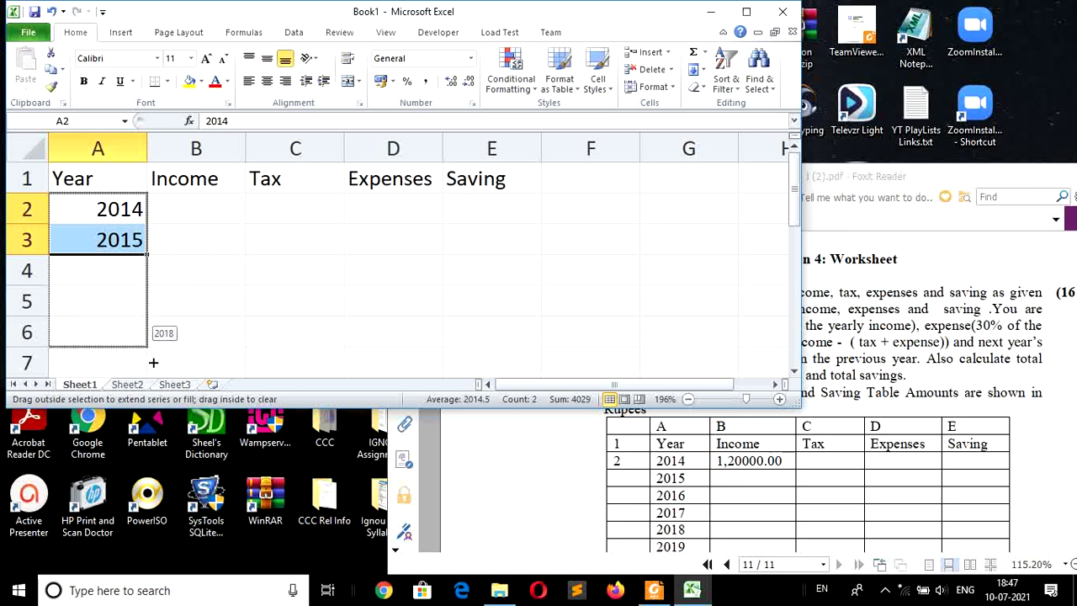
{"action": "left_click_drag", "start_coordinate": [151, 350], "coordinate": [152, 365]}
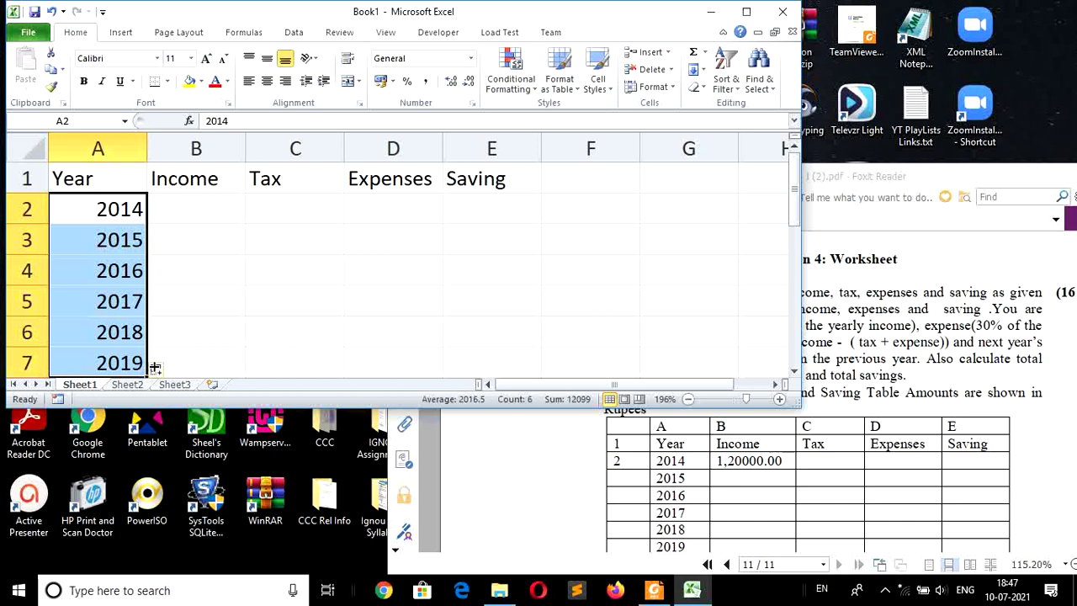
Enter 120000 as the 2014 income in B2 and apply comma style (1,20,000.00)
{"action": "left_click", "coordinate": [209, 210]}
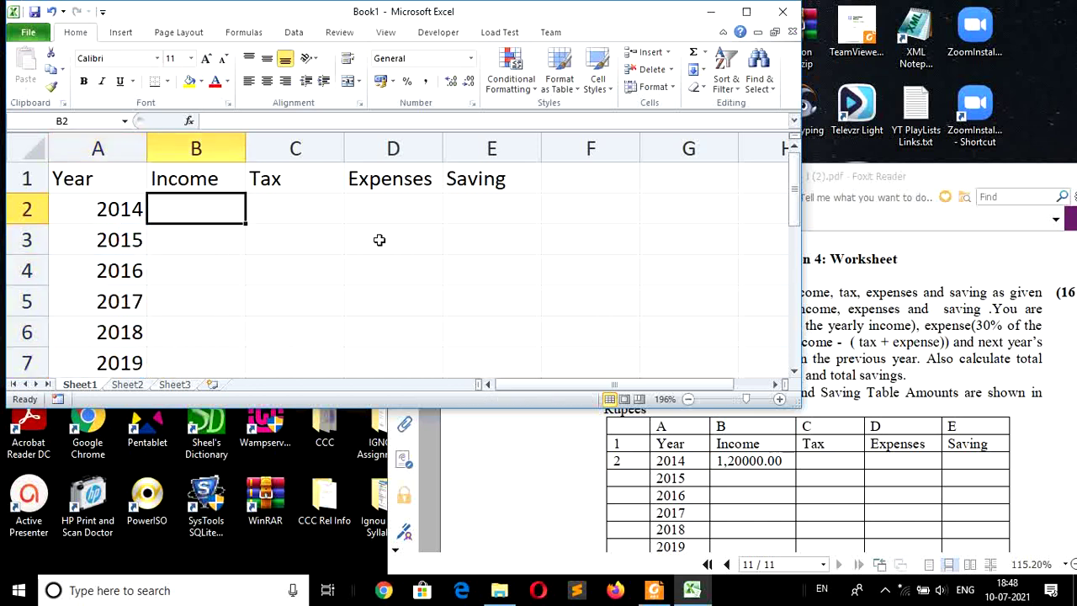
{"action": "type", "text": "12"}
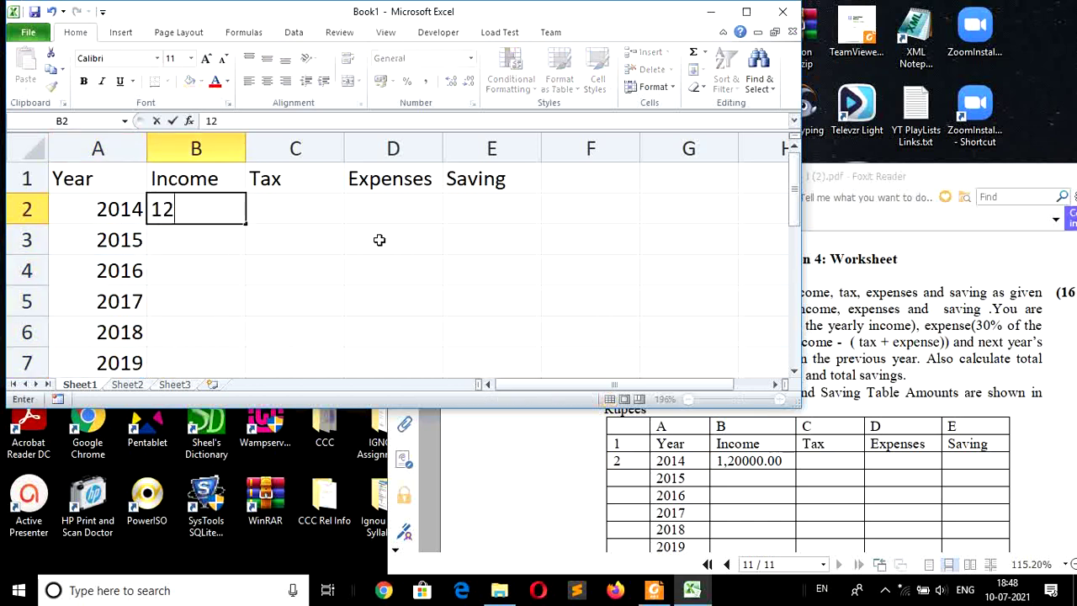
{"action": "type", "text": "0000"}
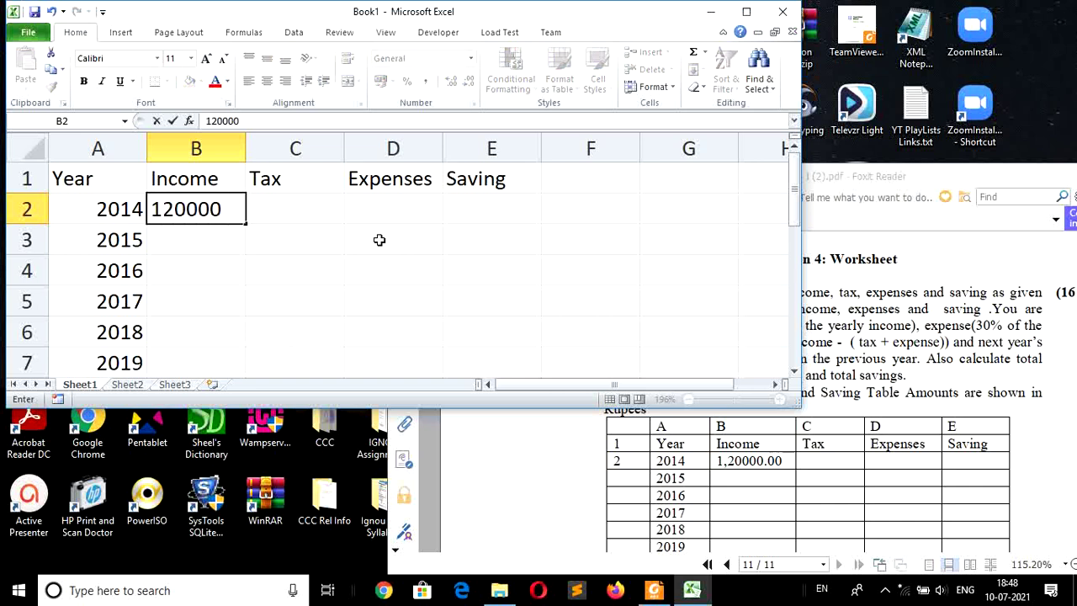
{"action": "key", "text": "Return"}
{"action": "key", "text": "Right"}
{"action": "key", "text": "Up"}
{"action": "key", "text": "Left"}
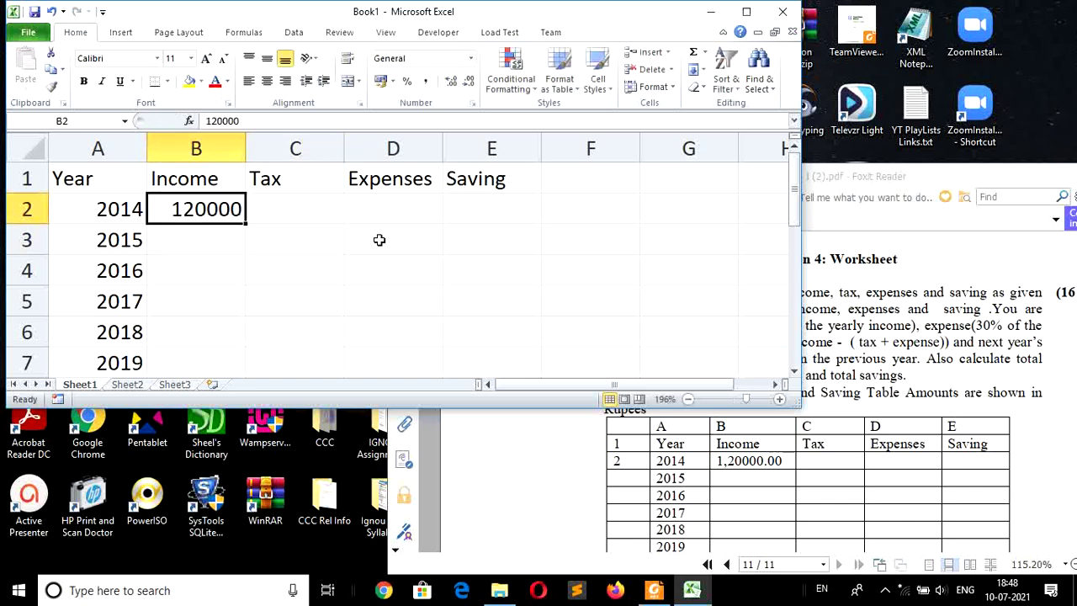
{"action": "left_click", "coordinate": [424, 81]}
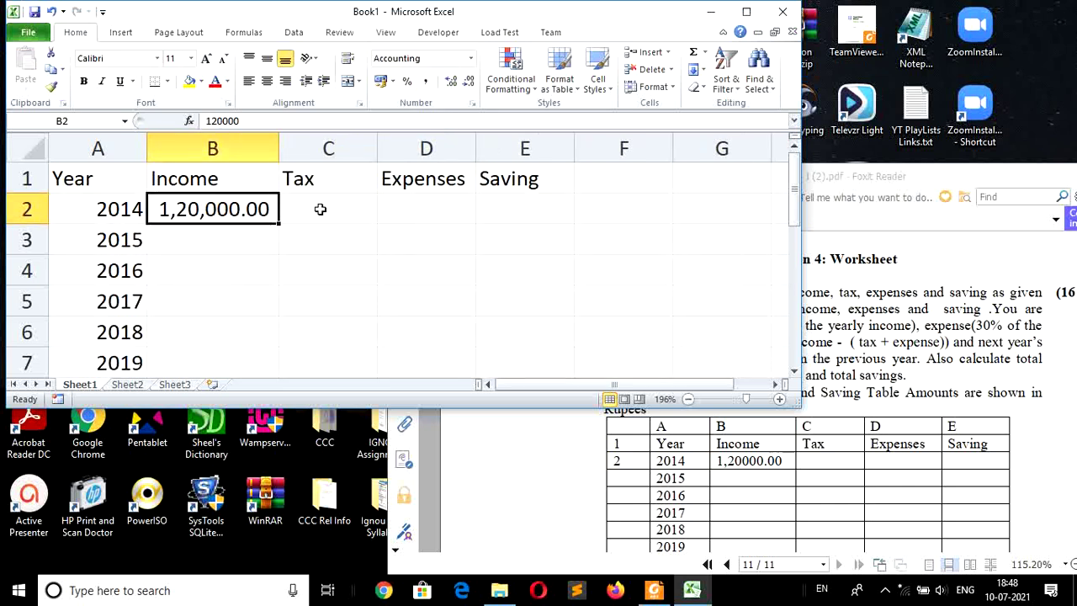
Apply All Borders to the table range A1:E7
{"action": "left_click", "coordinate": [120, 179]}
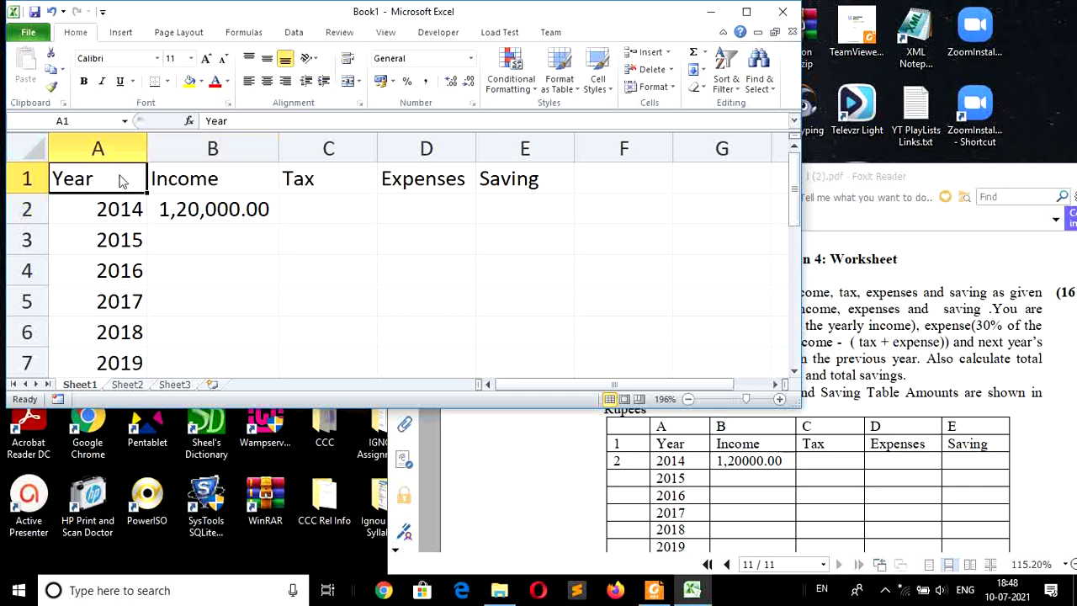
{"action": "key", "text": "shift+Right"}
{"action": "key", "text": "shift+Right"}
{"action": "key", "text": "shift+Right"}
{"action": "key", "text": "shift+Right"}
{"action": "key", "text": "shift+Down"}
{"action": "key", "text": "shift+Down"}
{"action": "key", "text": "shift+Down"}
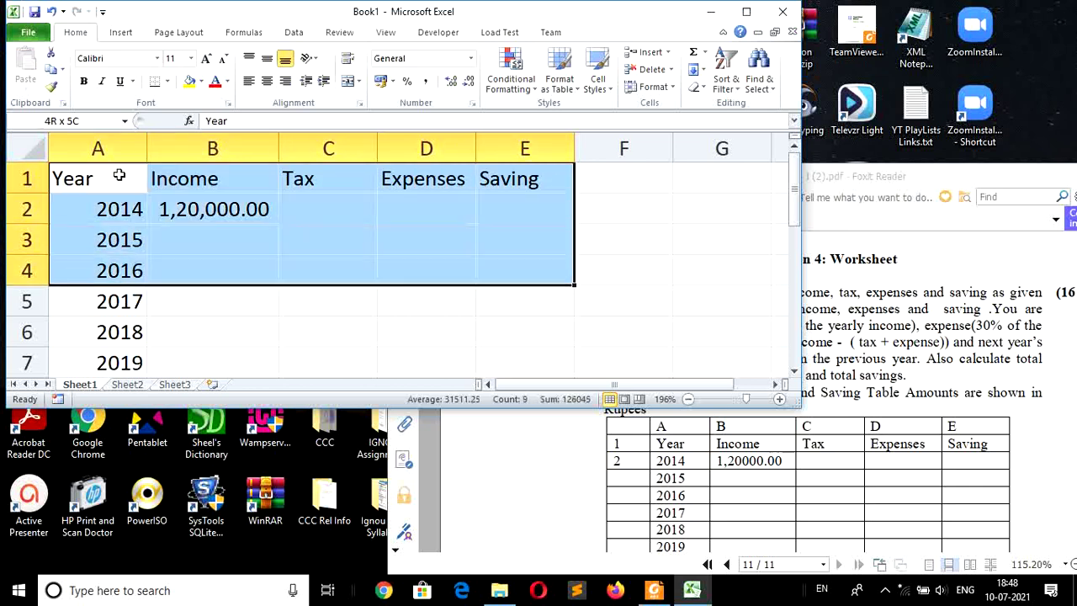
{"action": "key", "text": "shift+Down"}
{"action": "key", "text": "shift+Down"}
{"action": "key", "text": "shift+Down"}
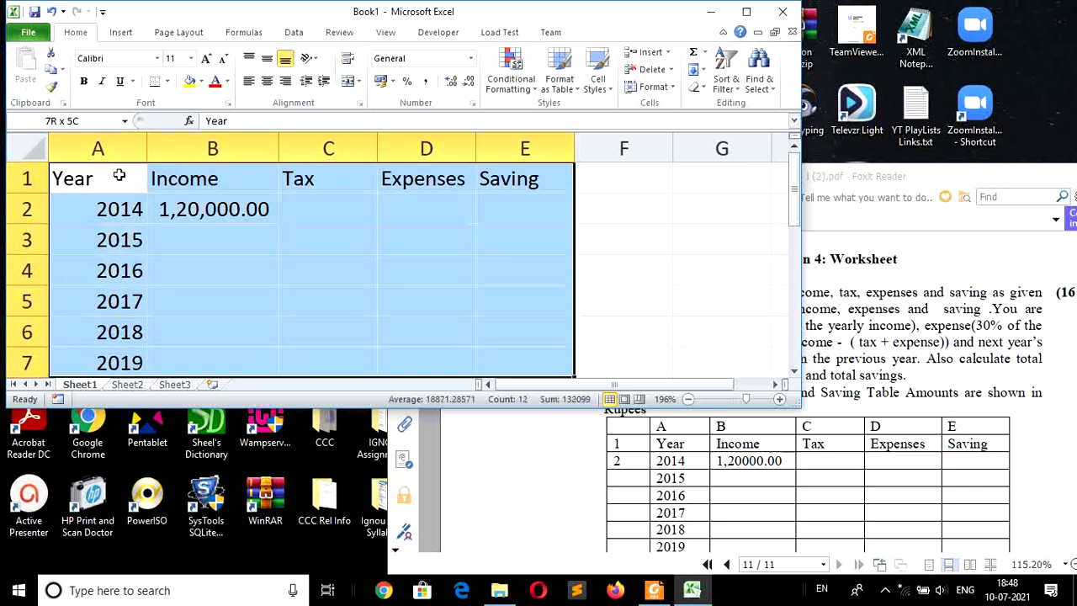
{"action": "key", "text": "shift+Down"}
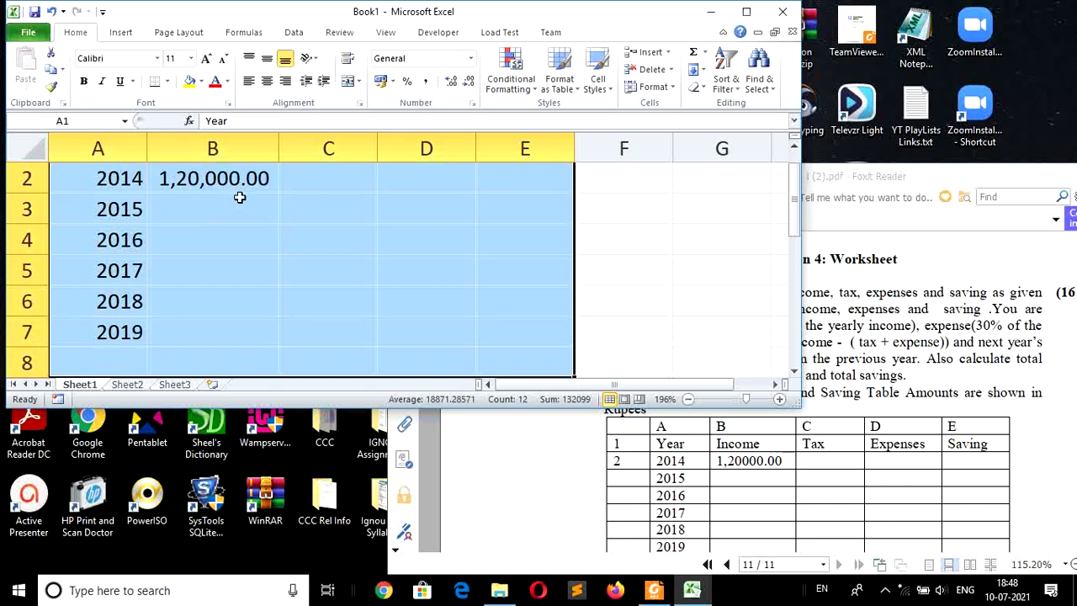
{"action": "left_click", "coordinate": [167, 81]}
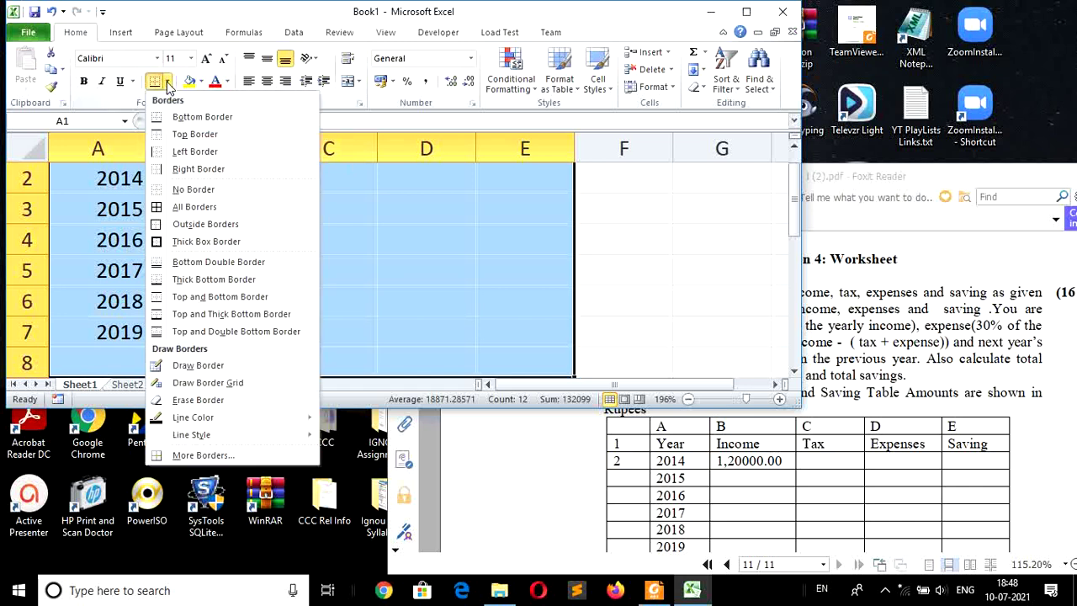
{"action": "left_click", "coordinate": [195, 207]}
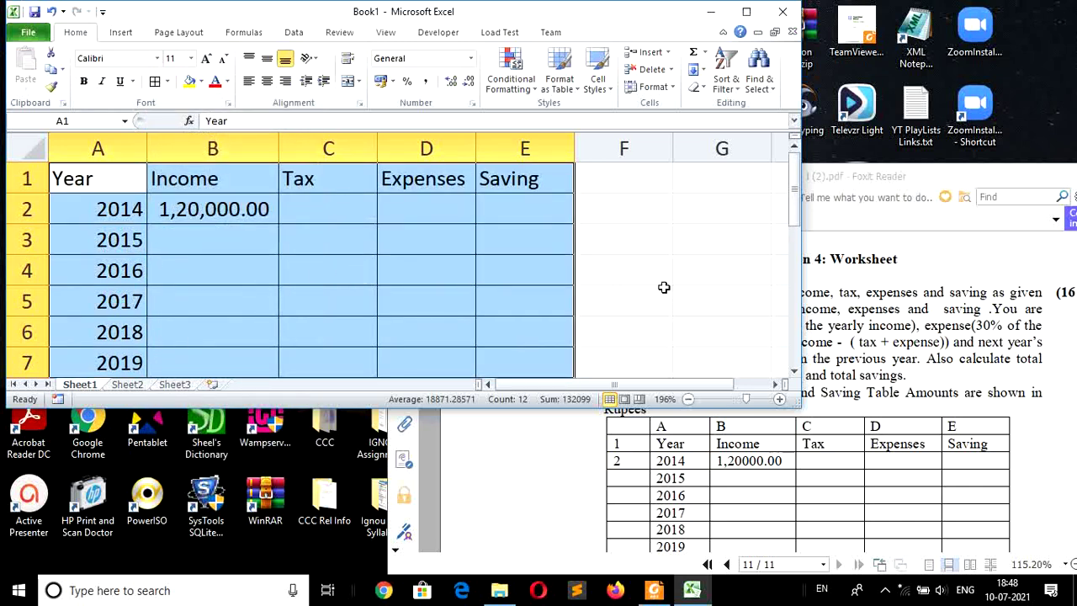
{"action": "left_click", "coordinate": [319, 210]}
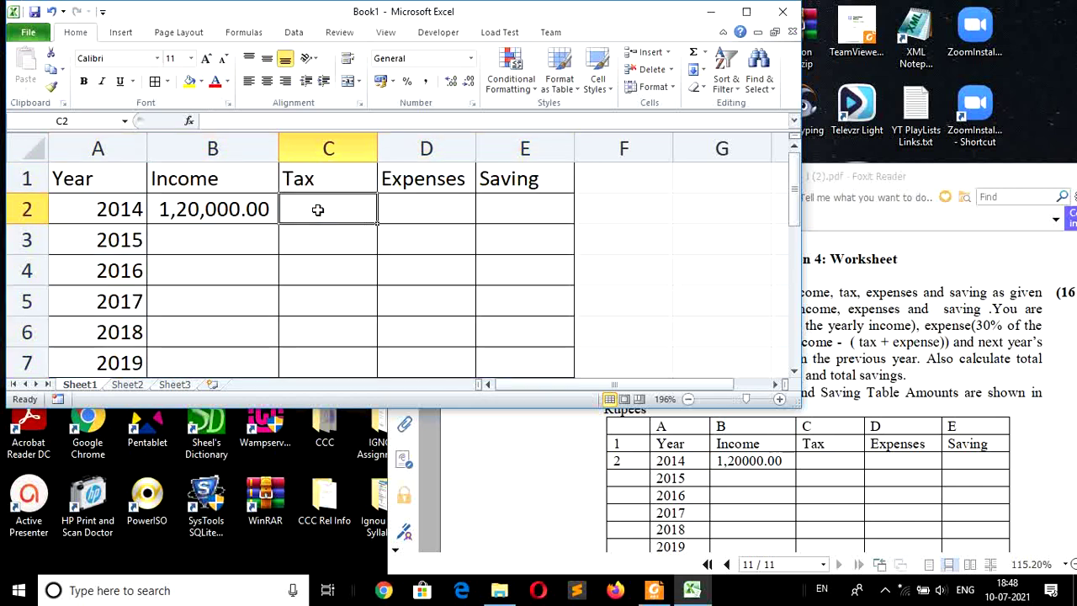
Review the question in the PDF and make the Excel window narrower
{"action": "left_click", "coordinate": [890, 178]}
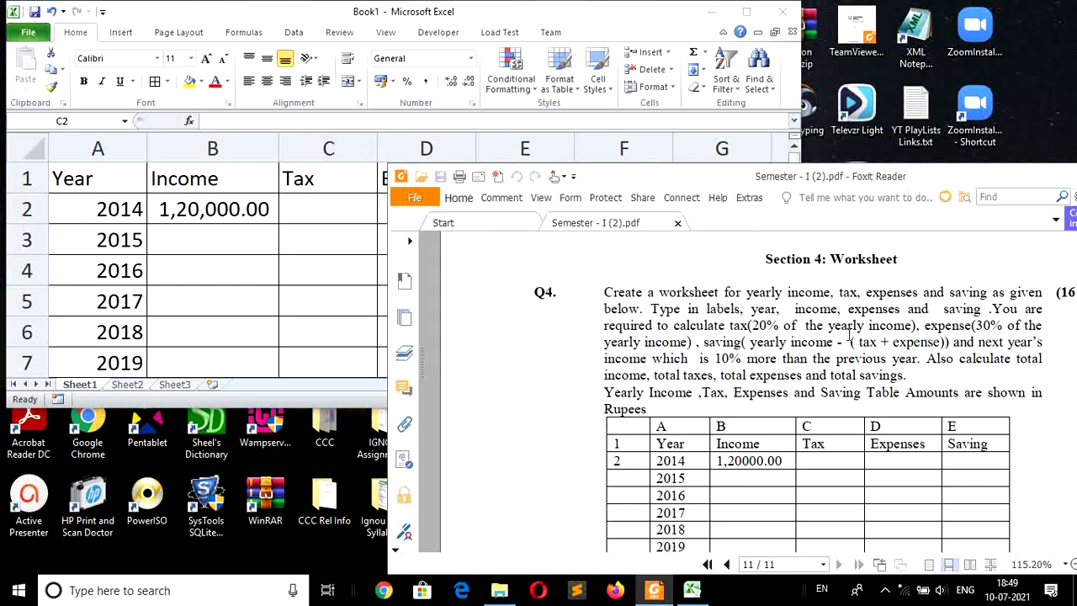
{"action": "left_click", "coordinate": [308, 211]}
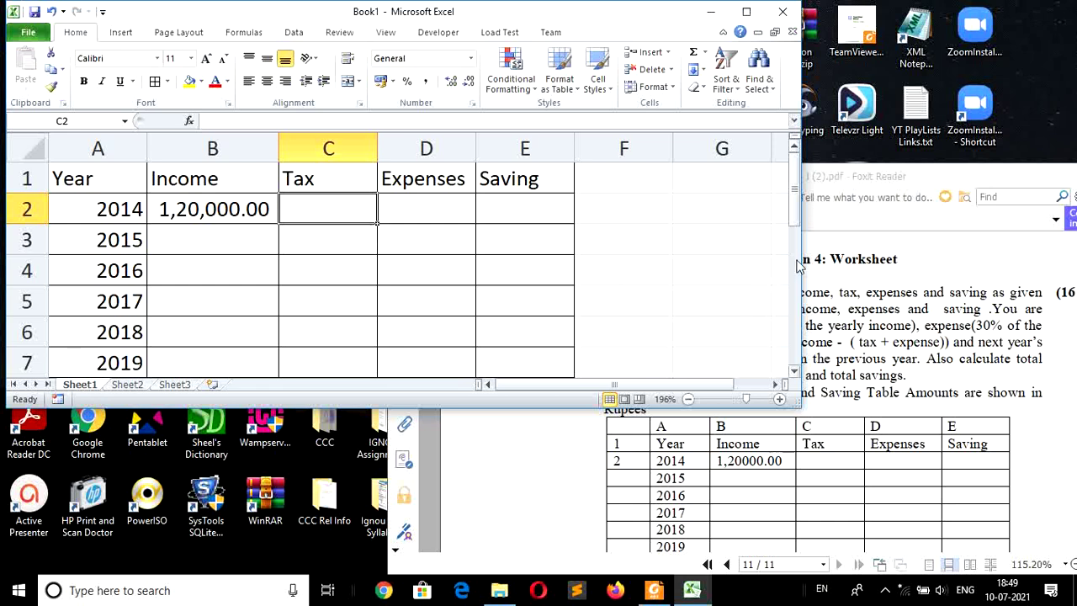
{"action": "left_click_drag", "start_coordinate": [801, 261], "coordinate": [719, 274]}
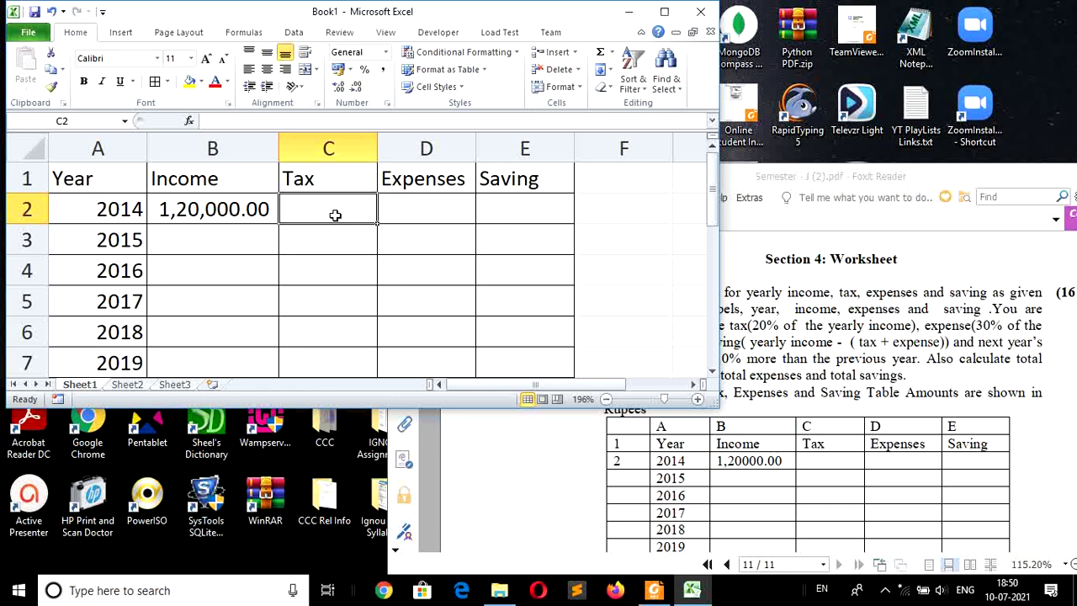
Enter =B2*20% in C2 so the 2014 tax shows 24,000.00
{"action": "type", "text": "="}
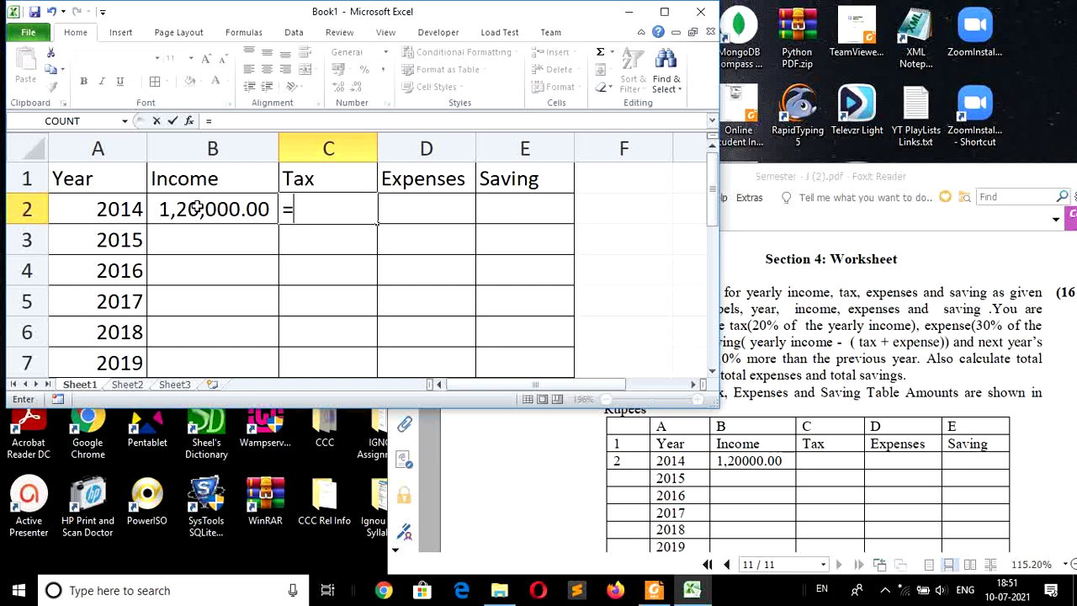
{"action": "left_click", "coordinate": [195, 209]}
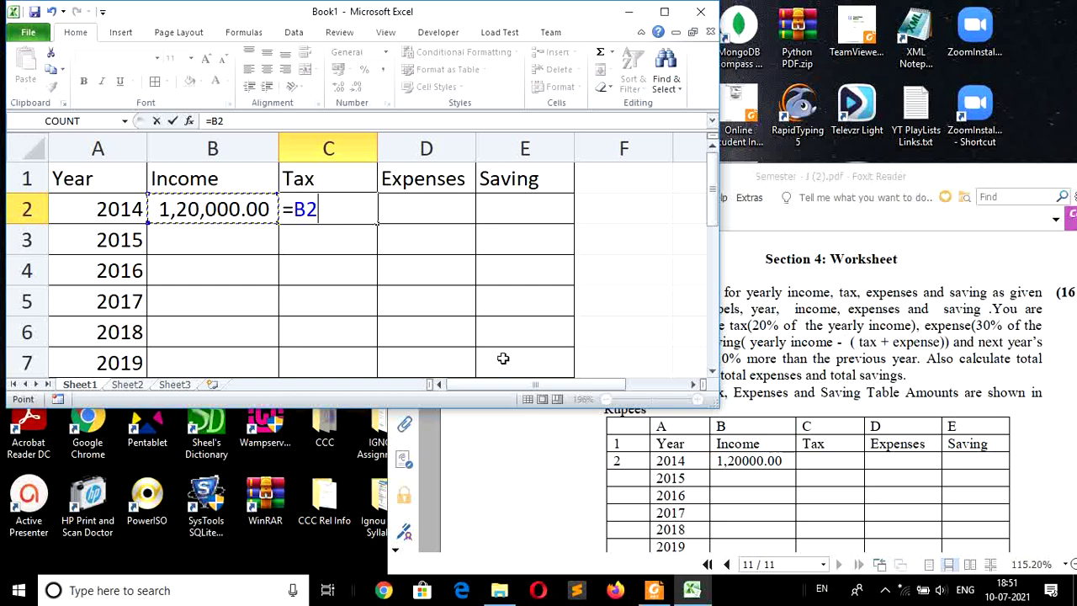
{"action": "type", "text": "*"}
{"action": "type", "text": "20"}
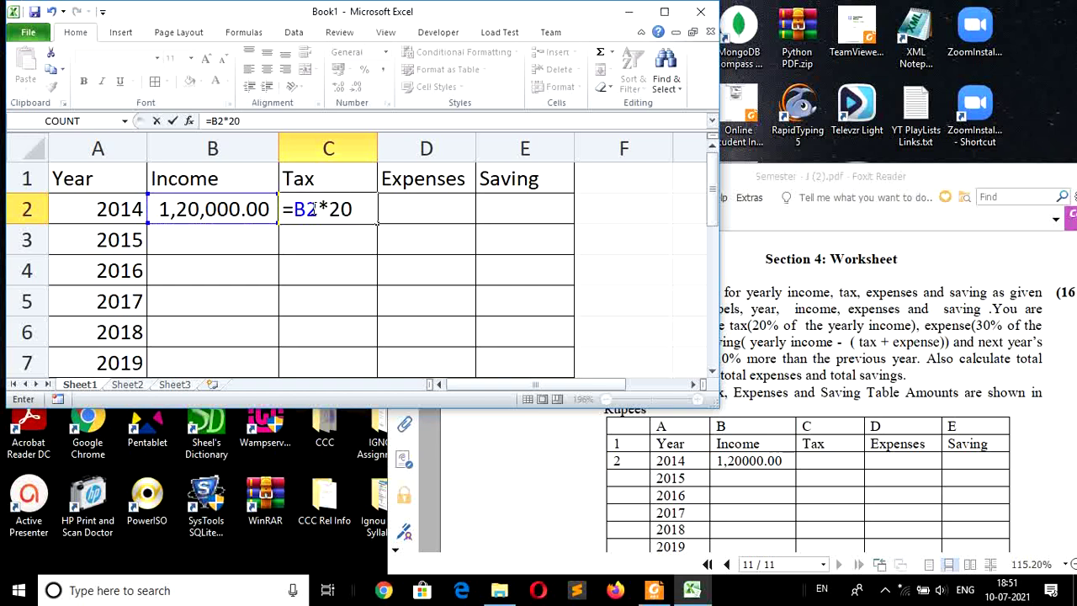
{"action": "type", "text": "%"}
{"action": "key", "text": "Return"}
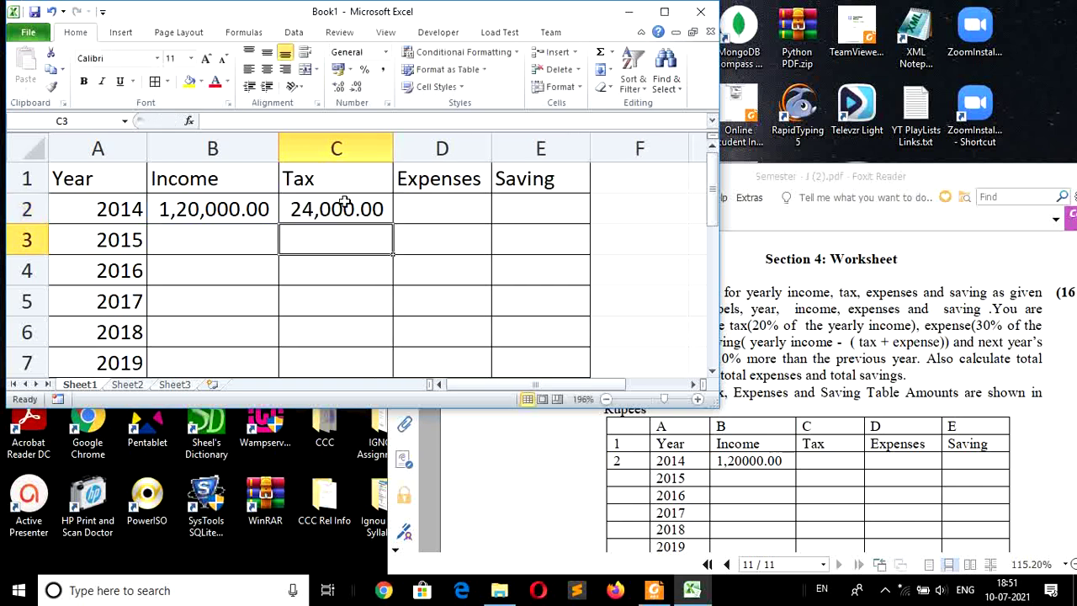
{"action": "left_click", "coordinate": [450, 213]}
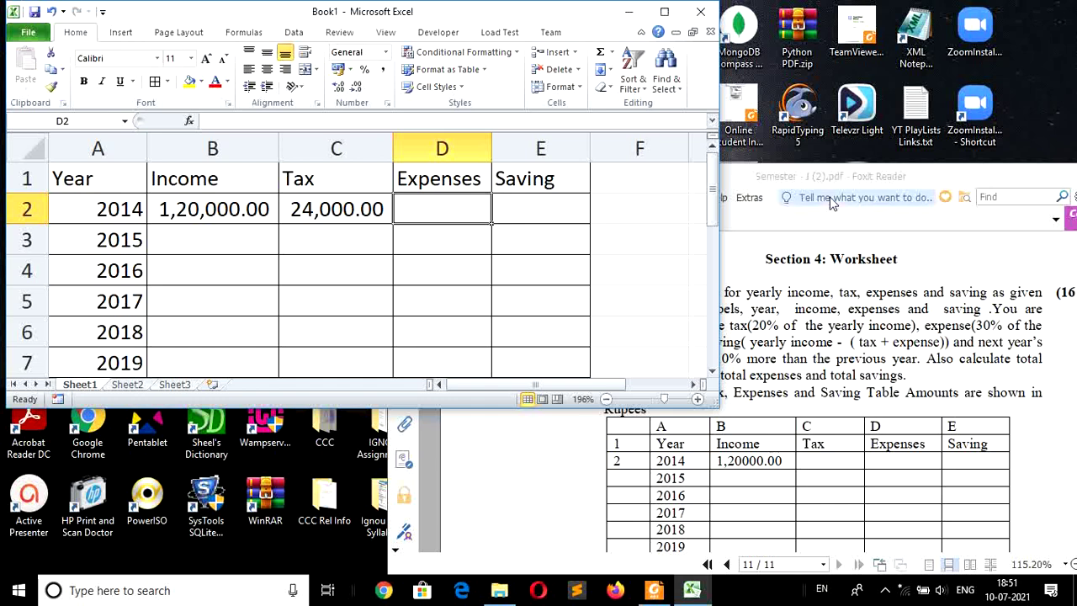
{"action": "left_click", "coordinate": [810, 178]}
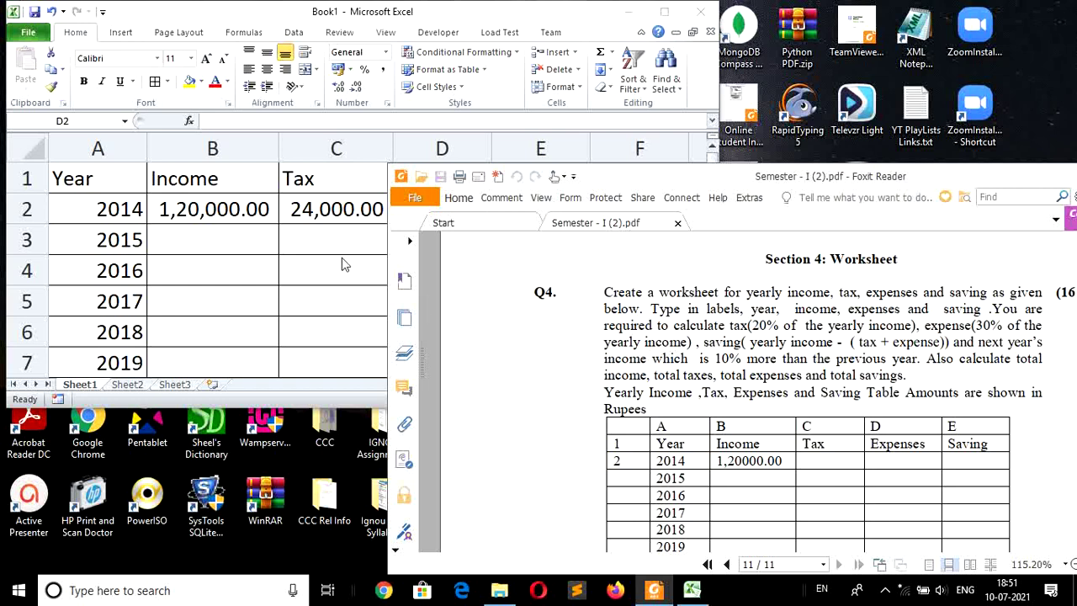
Enter =B2*30/100 in D2 so the 2014 expenses show 36,000.00
{"action": "left_click", "coordinate": [371, 223]}
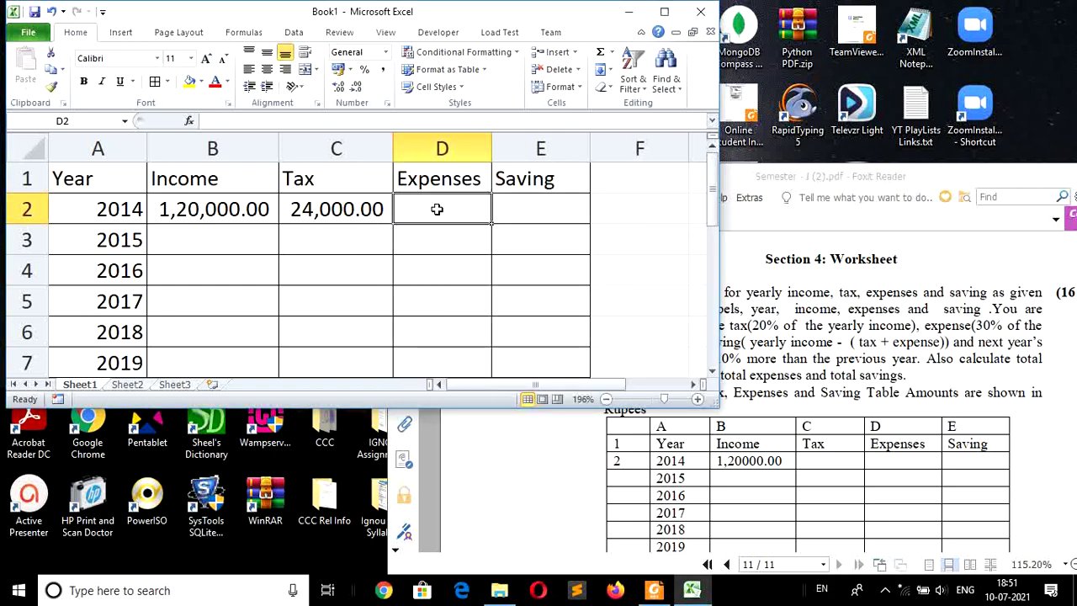
{"action": "type", "text": "="}
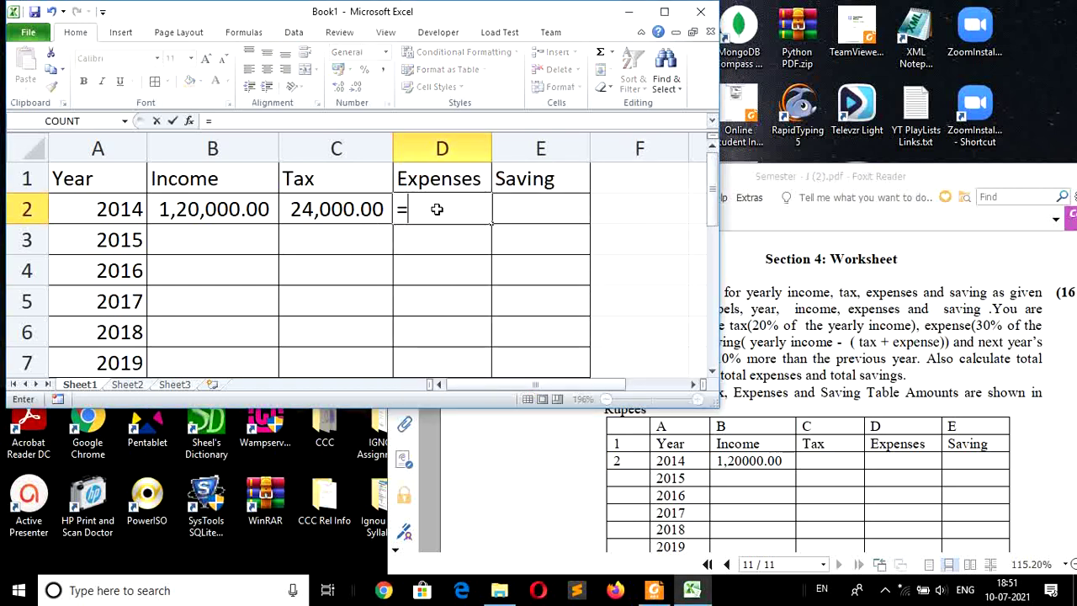
{"action": "left_click", "coordinate": [217, 210]}
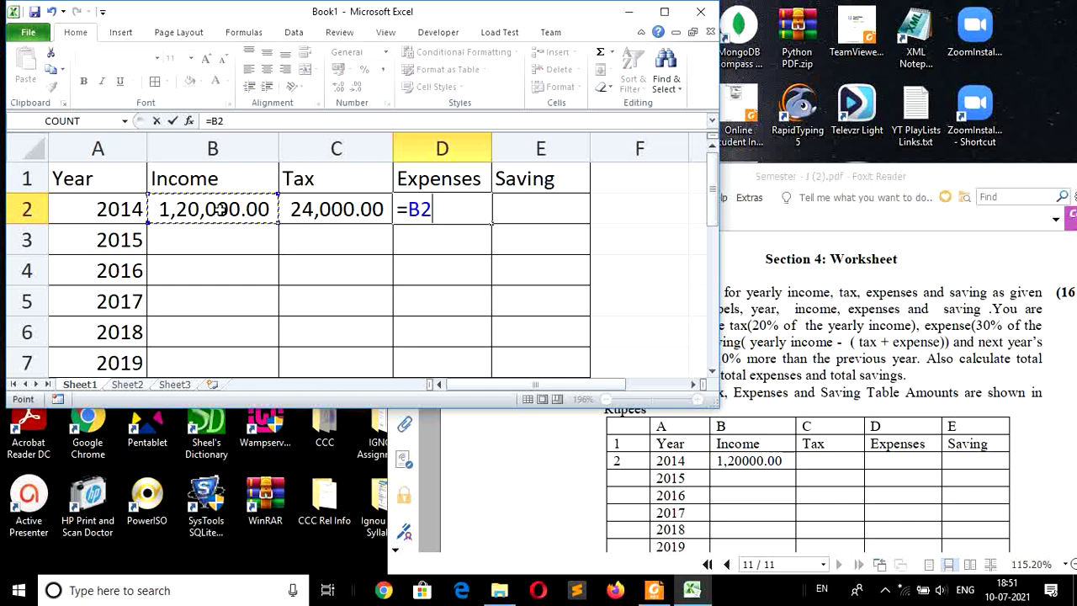
{"action": "type", "text": "*"}
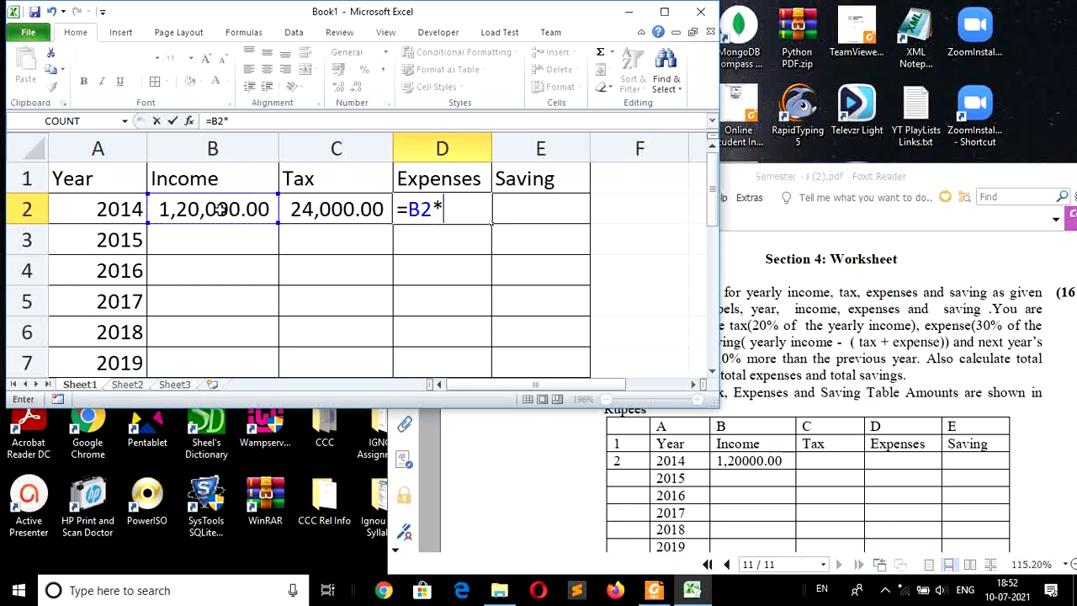
{"action": "type", "text": "30"}
{"action": "type", "text": "/"}
{"action": "type", "text": "1"}
{"action": "type", "text": "00"}
{"action": "key", "text": "Return"}
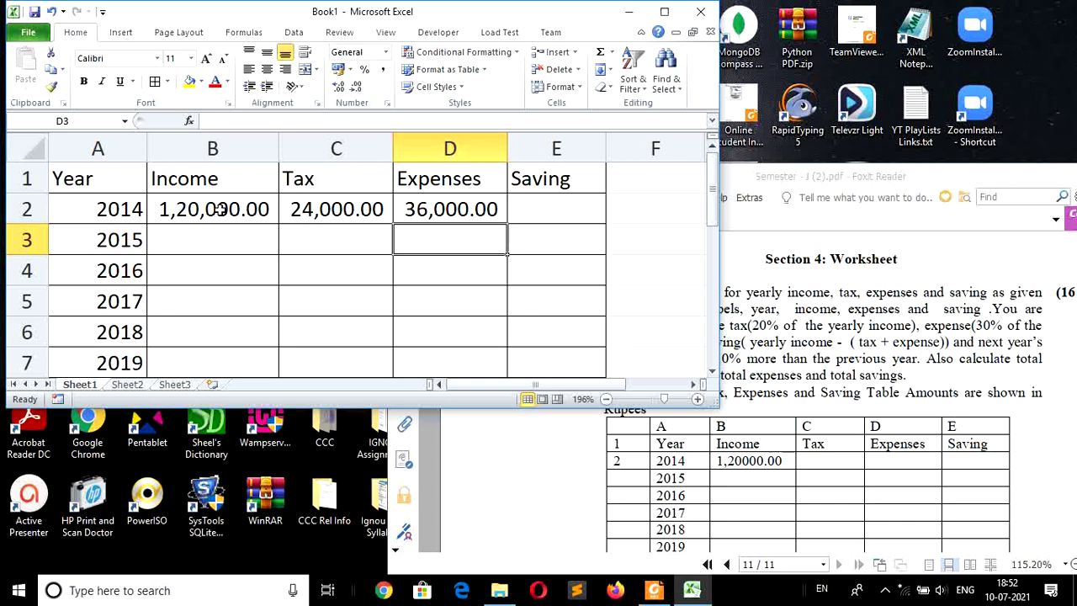
{"action": "key", "text": "Right"}
{"action": "key", "text": "Up"}
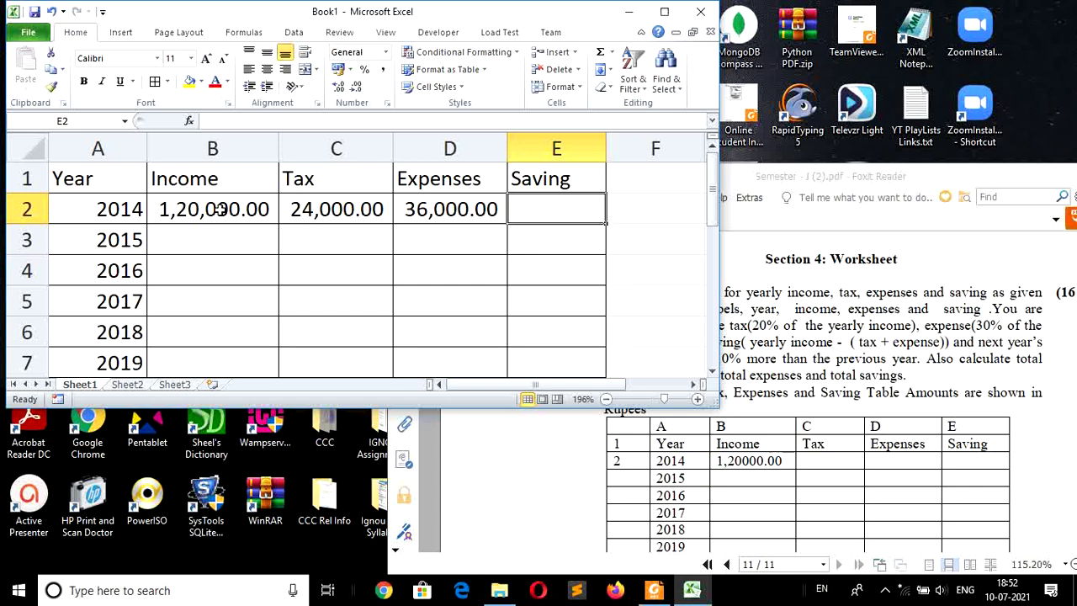
Enter =B2-(C2+D2) in E2 so the 2014 saving shows 60,000.00
{"action": "type", "text": "="}
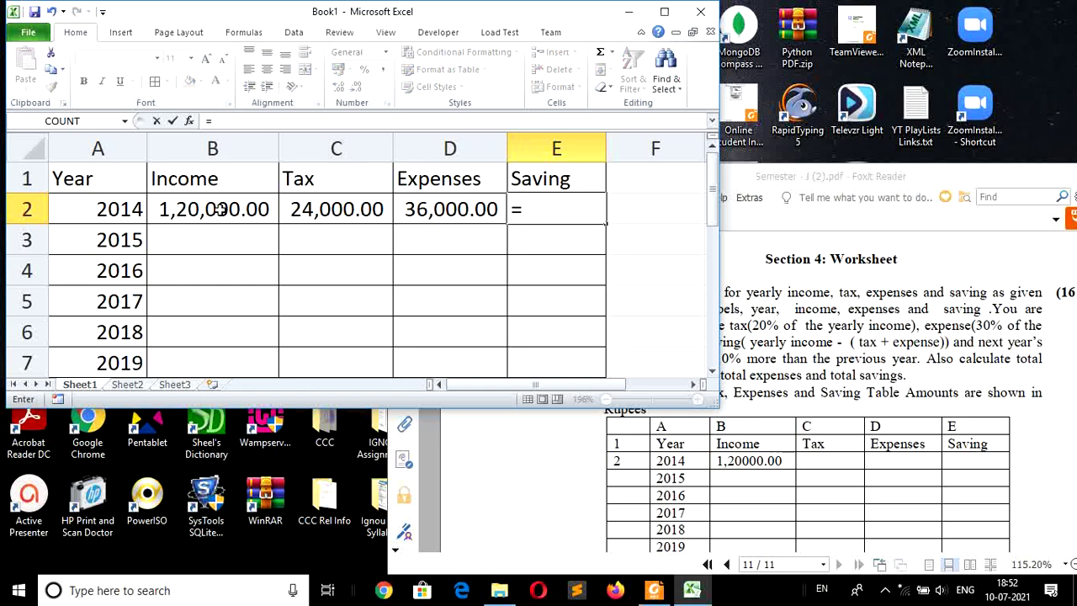
{"action": "left_click", "coordinate": [185, 208]}
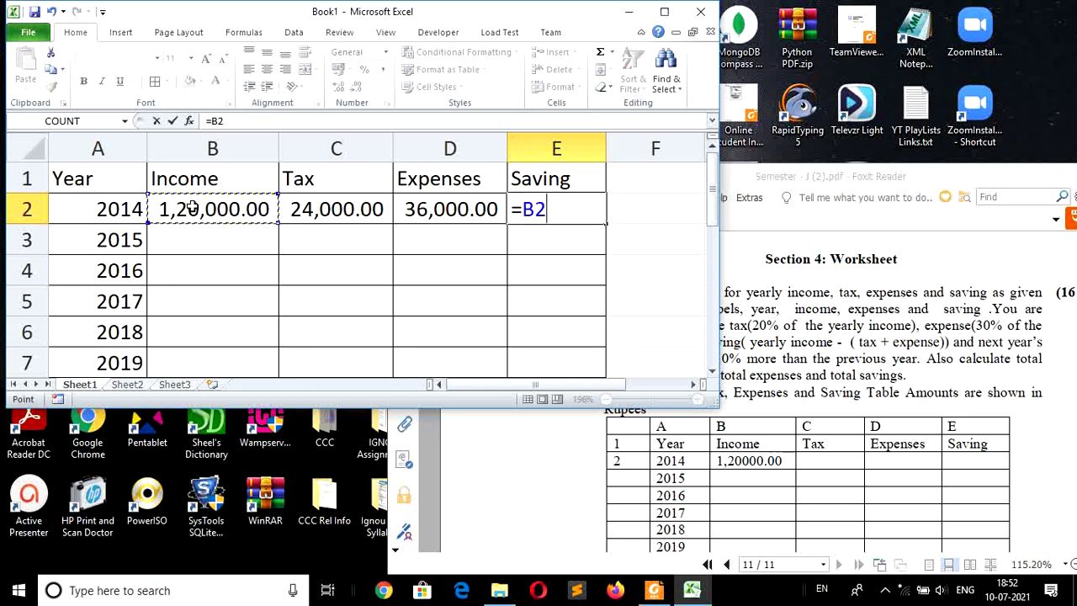
{"action": "type", "text": "-"}
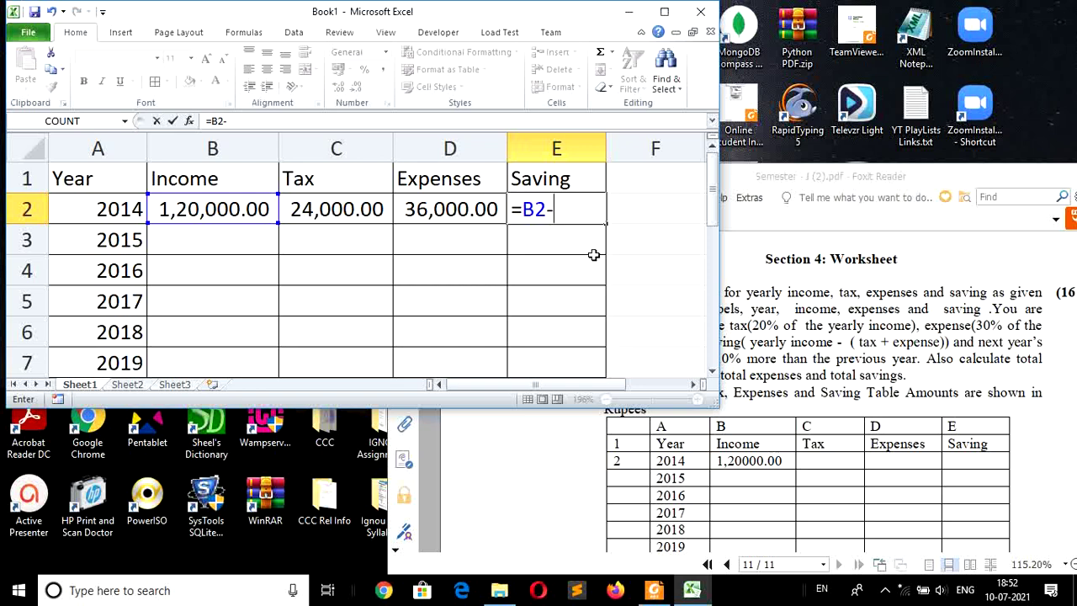
{"action": "type", "text": "("}
{"action": "left_click", "coordinate": [325, 209]}
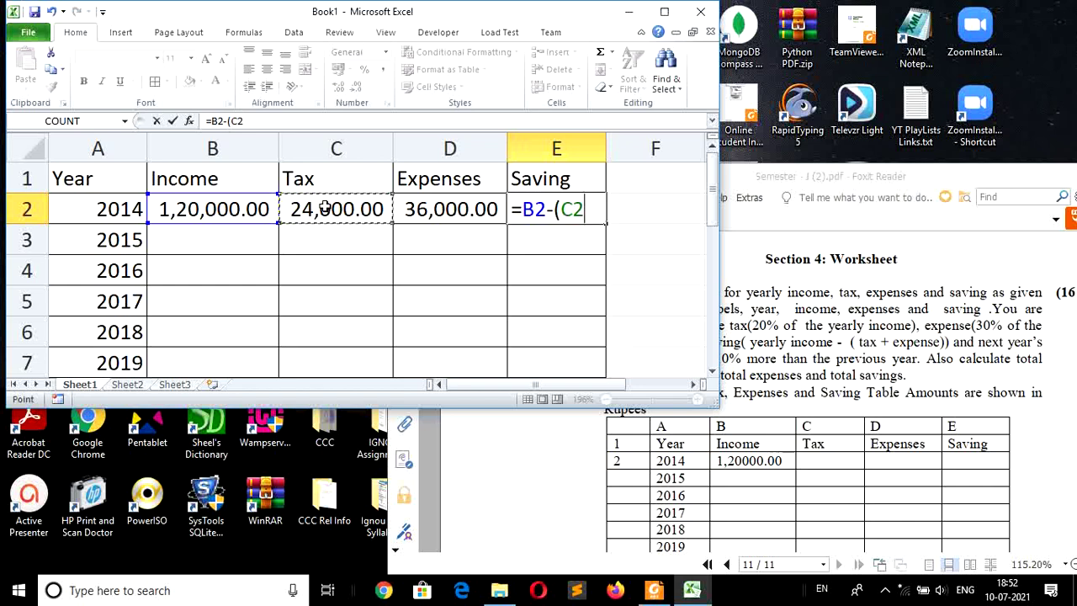
{"action": "type", "text": "+"}
{"action": "left_click", "coordinate": [446, 207]}
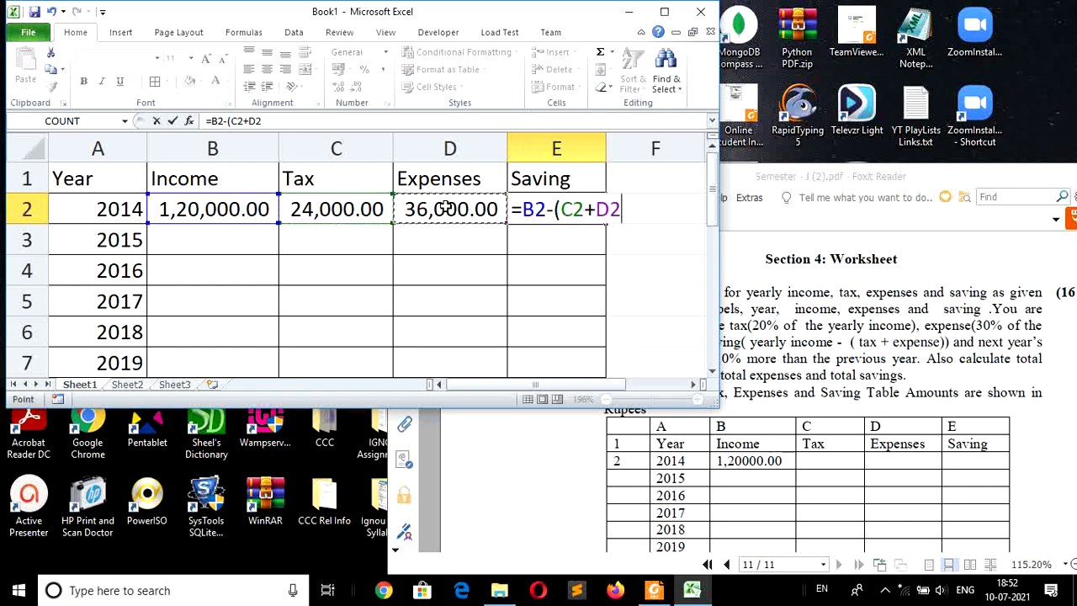
{"action": "type", "text": ")"}
{"action": "key", "text": "Return"}
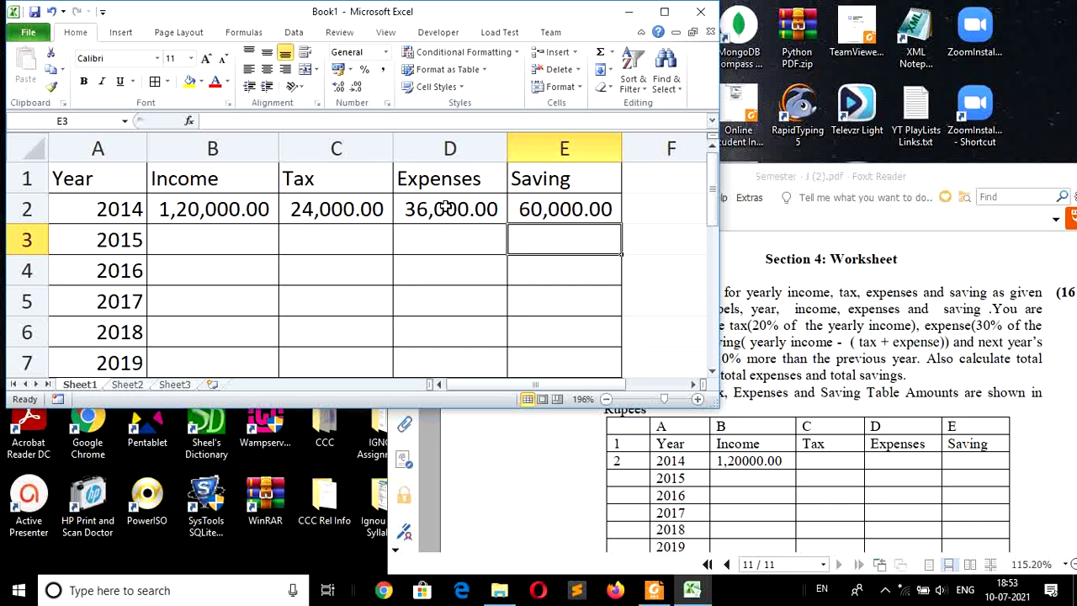
{"action": "left_click", "coordinate": [233, 243]}
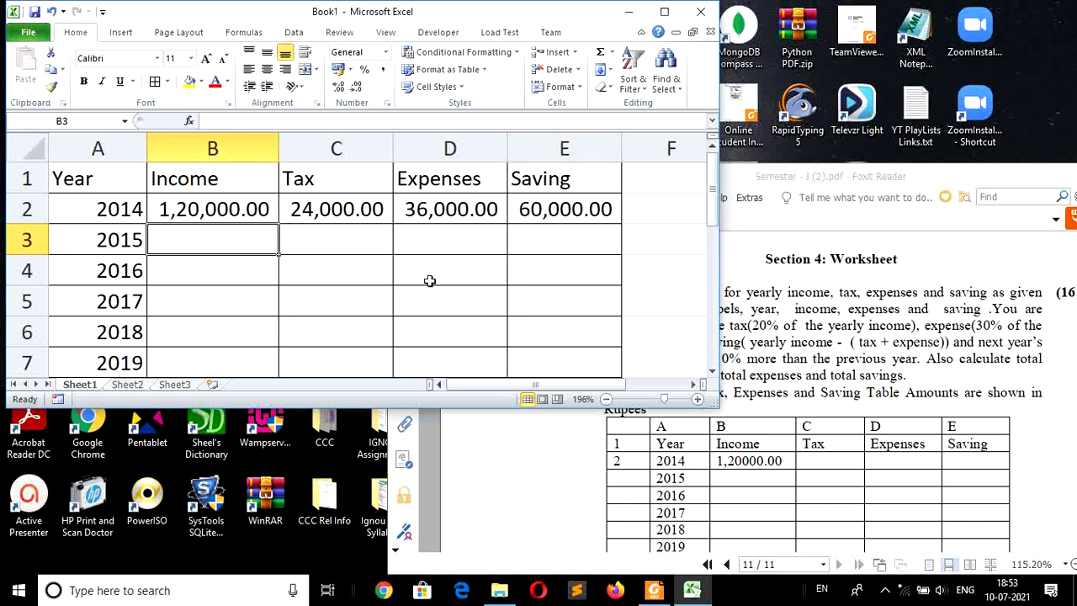
{"action": "left_click", "coordinate": [785, 179]}
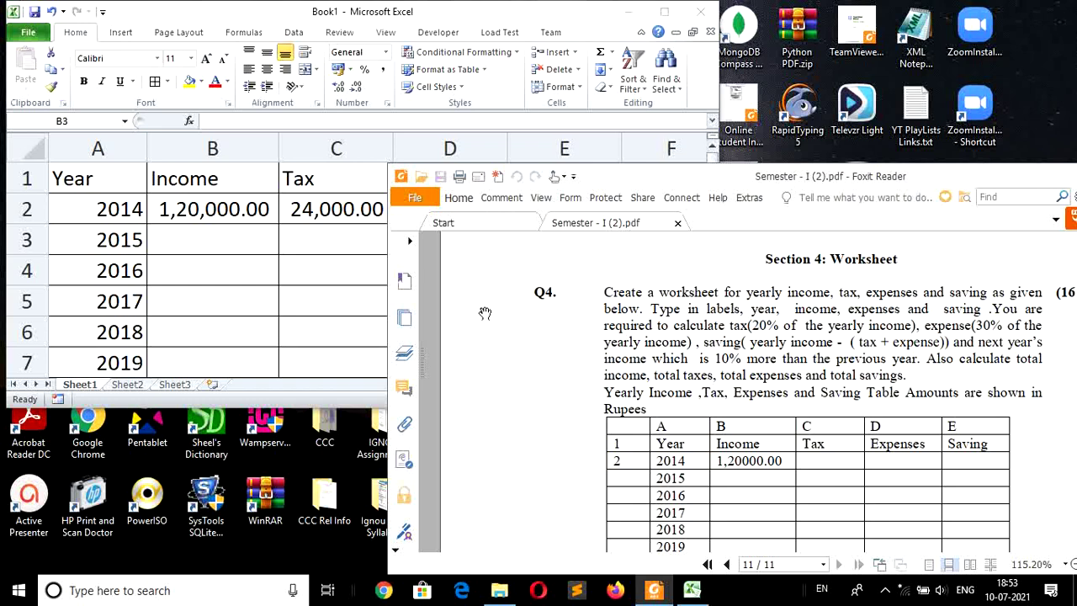
{"action": "left_click", "coordinate": [203, 242]}
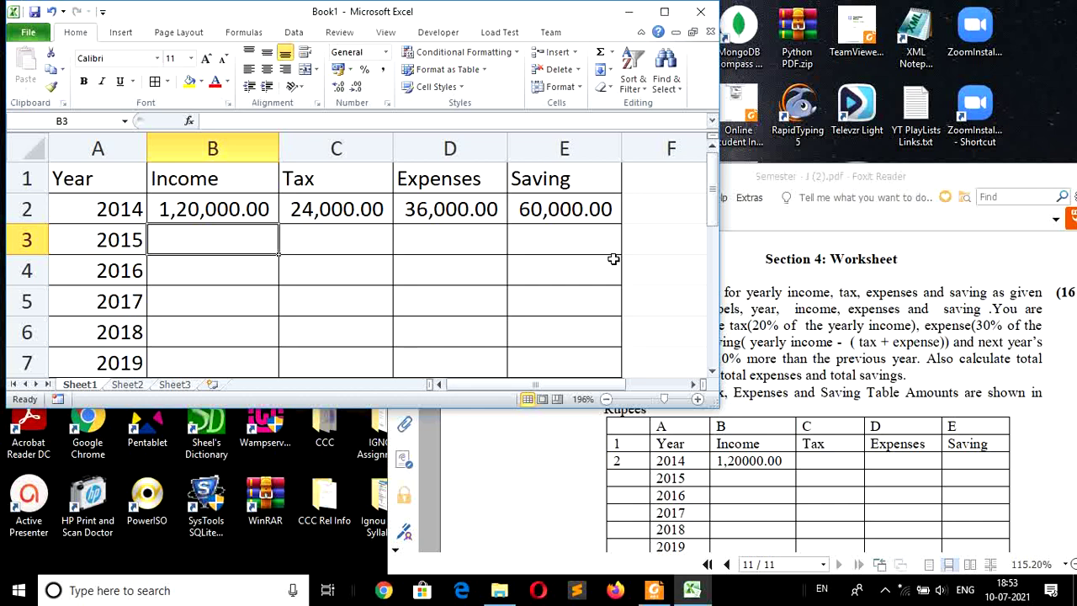
{"action": "left_click", "coordinate": [558, 270]}
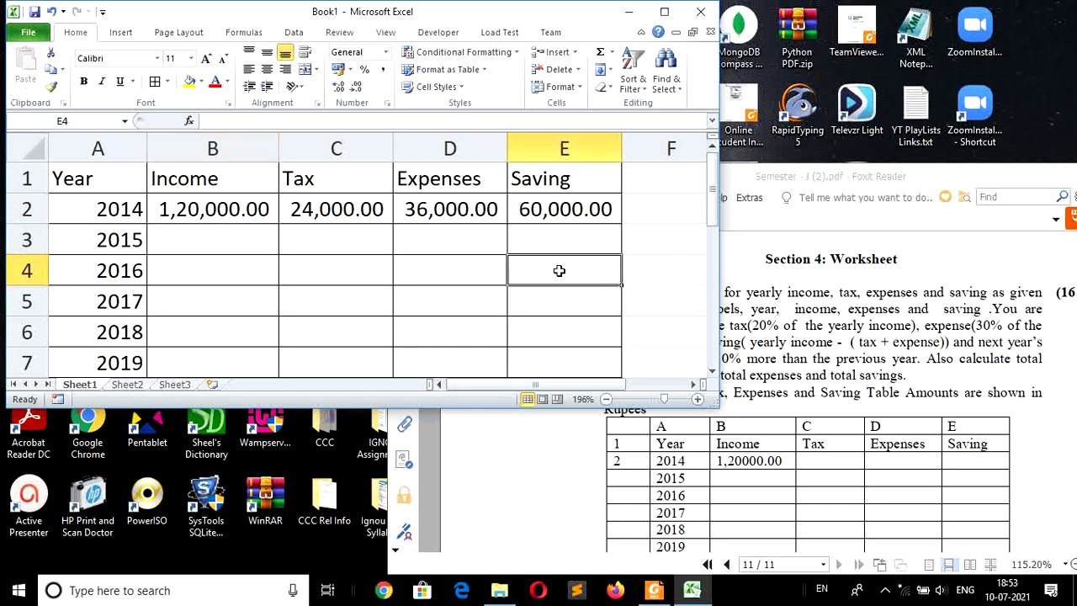
{"action": "type", "text": "="}
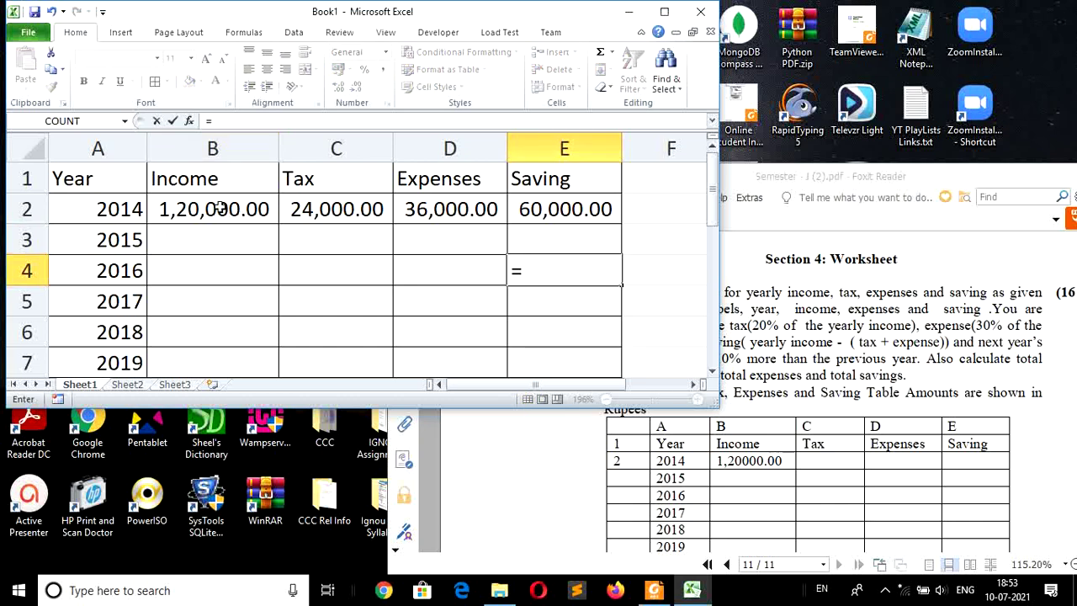
{"action": "left_click", "coordinate": [221, 208]}
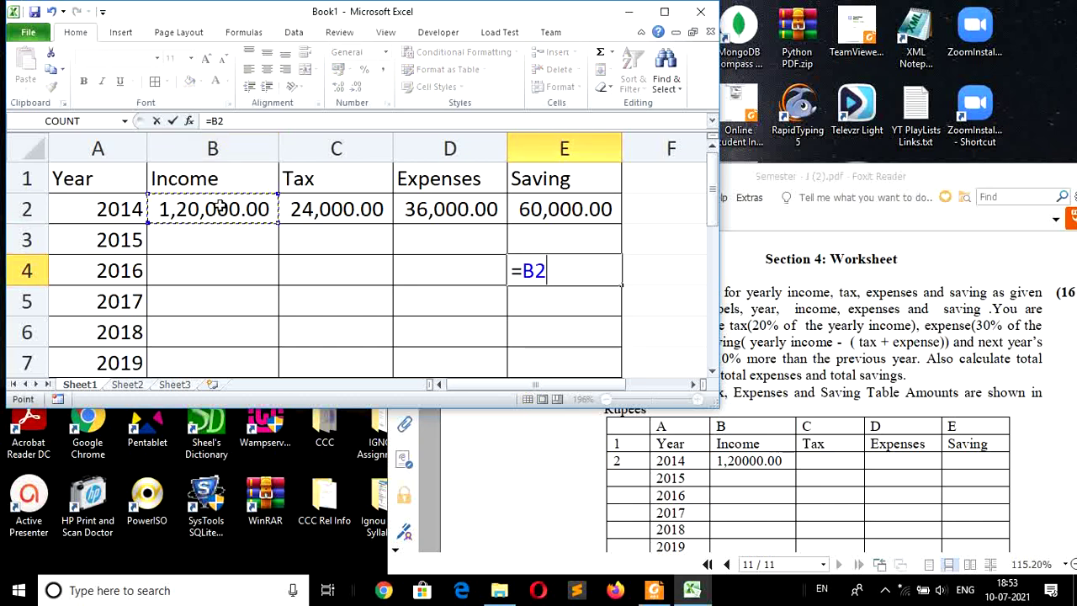
{"action": "type", "text": "*10"}
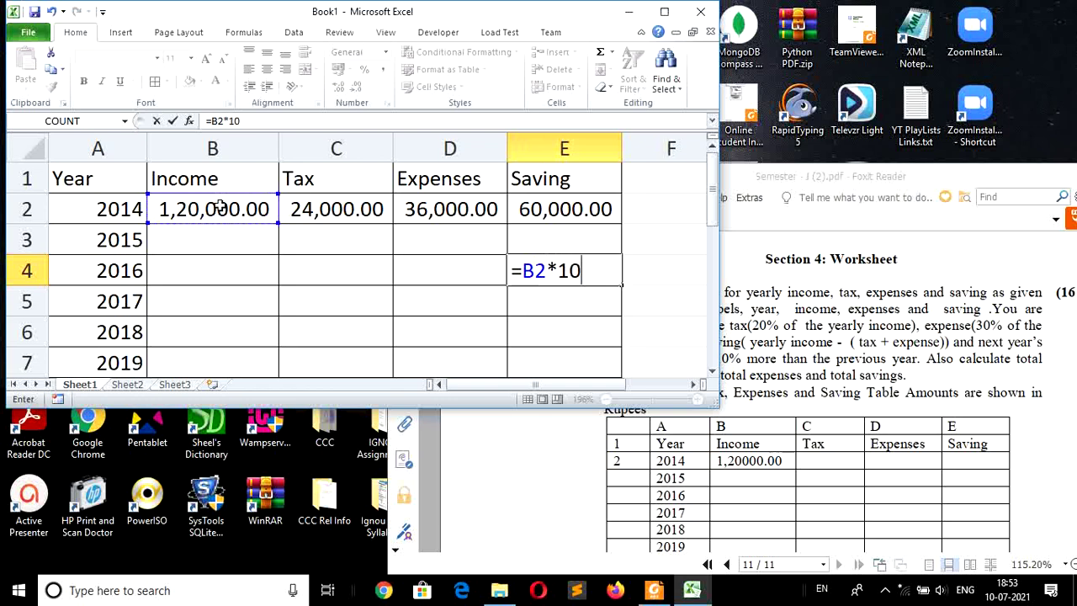
{"action": "type", "text": "%"}
{"action": "key", "text": "Return"}
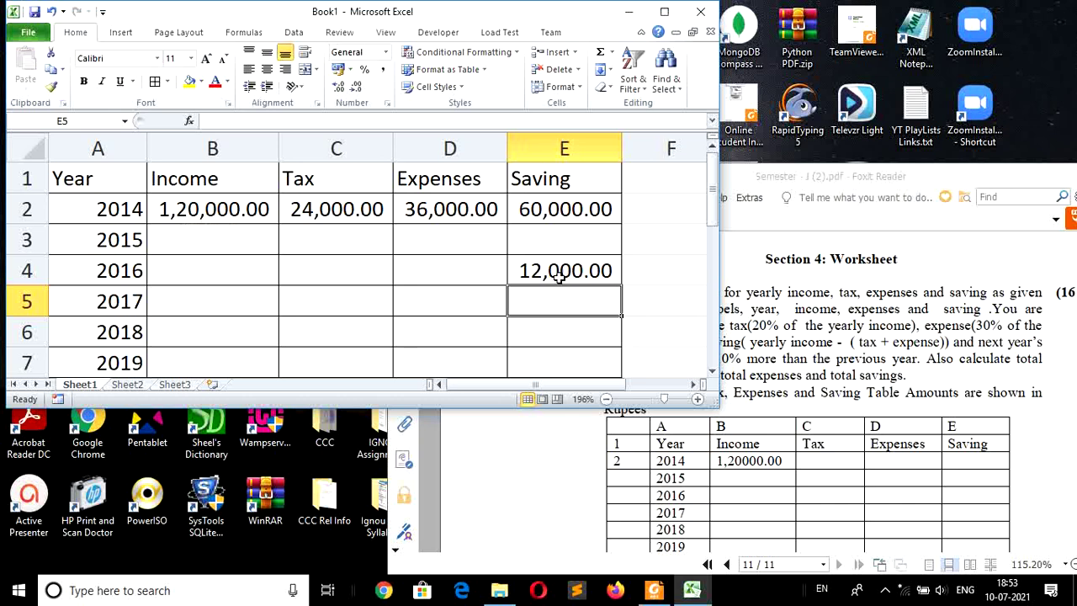
{"action": "key", "text": "Up"}
{"action": "key", "text": "Up"}
{"action": "key", "text": "Left"}
{"action": "key", "text": "Left"}
{"action": "key", "text": "Left"}
{"action": "type", "text": "="}
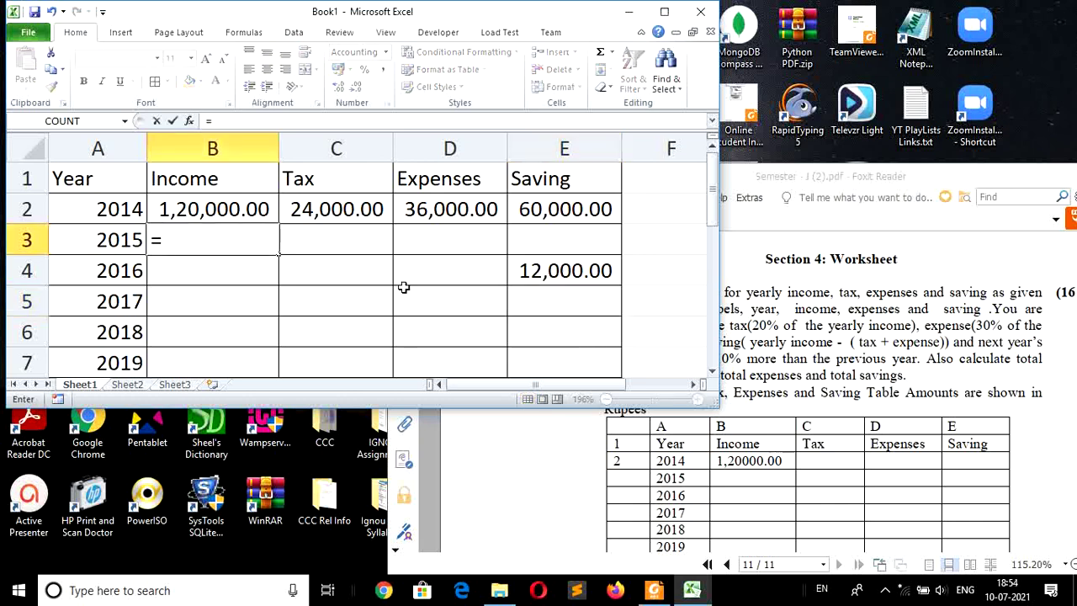
{"action": "left_click", "coordinate": [237, 210]}
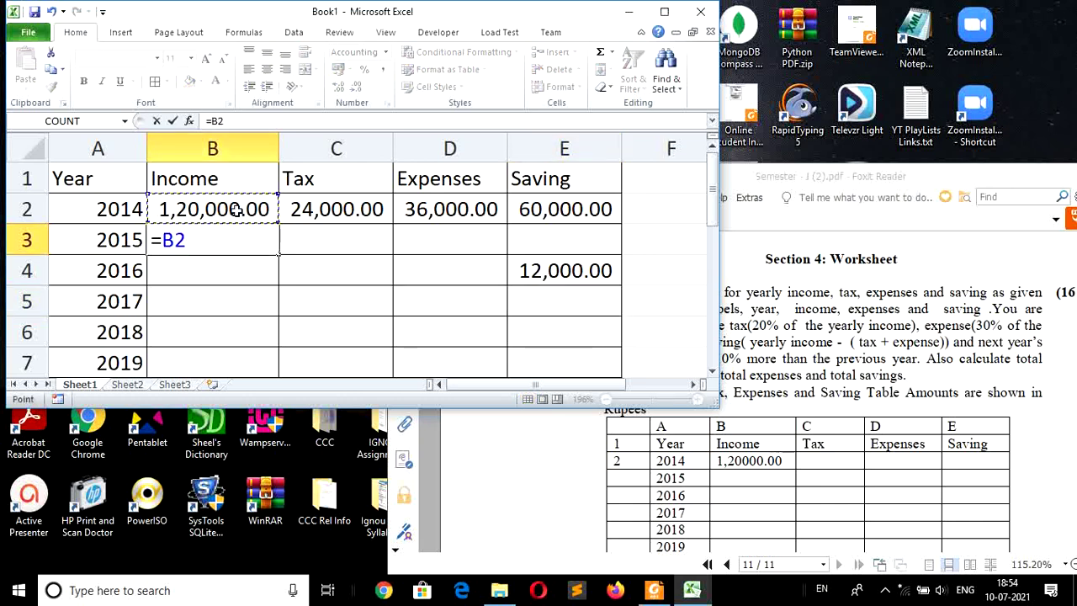
{"action": "type", "text": "+"}
{"action": "left_click", "coordinate": [567, 270]}
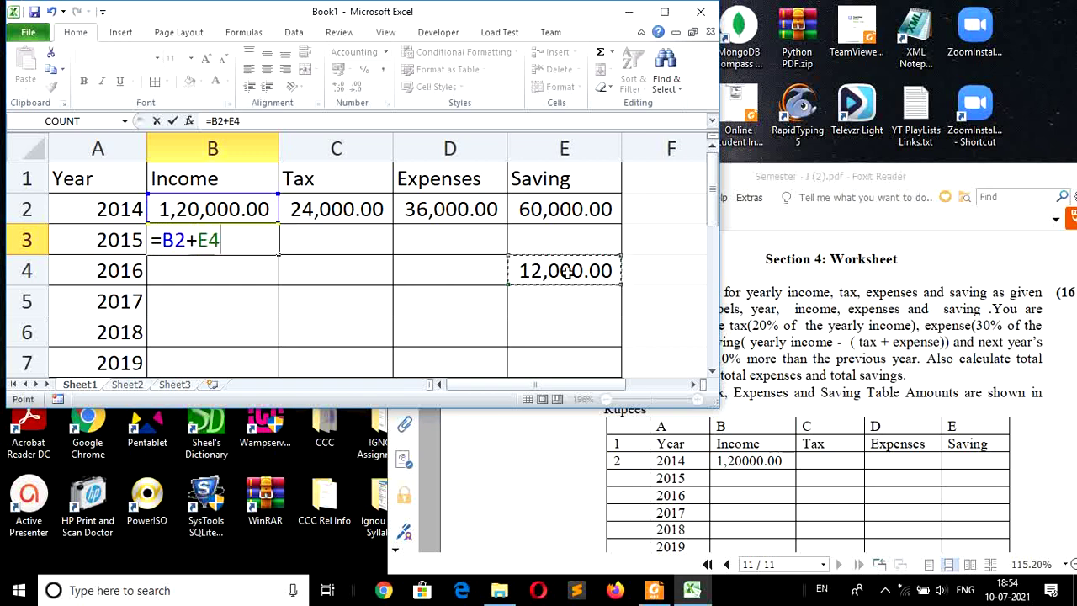
{"action": "key", "text": "Return"}
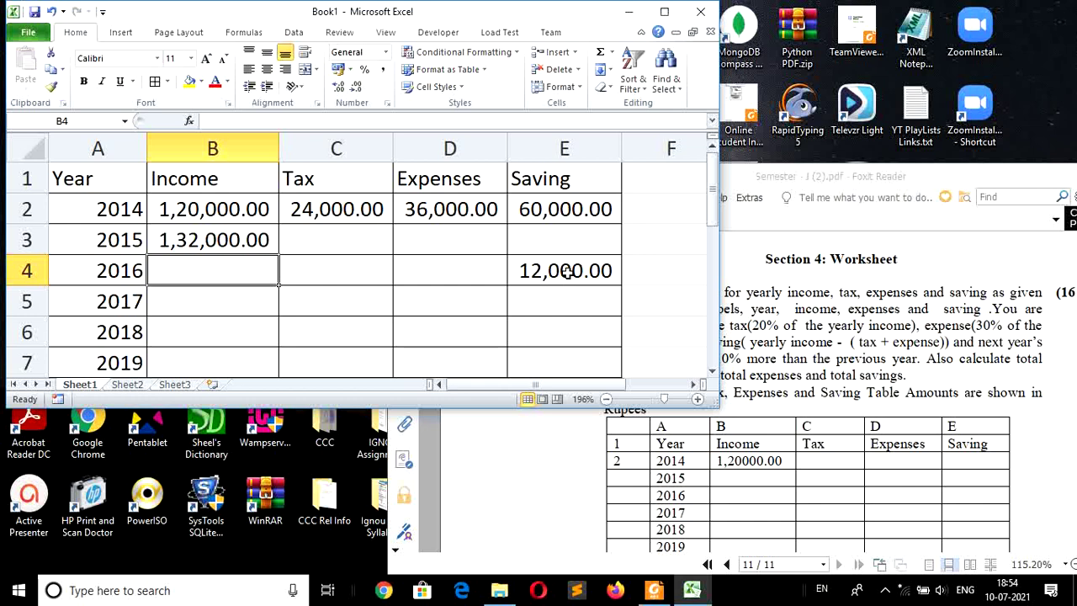
{"action": "key", "text": "Right"}
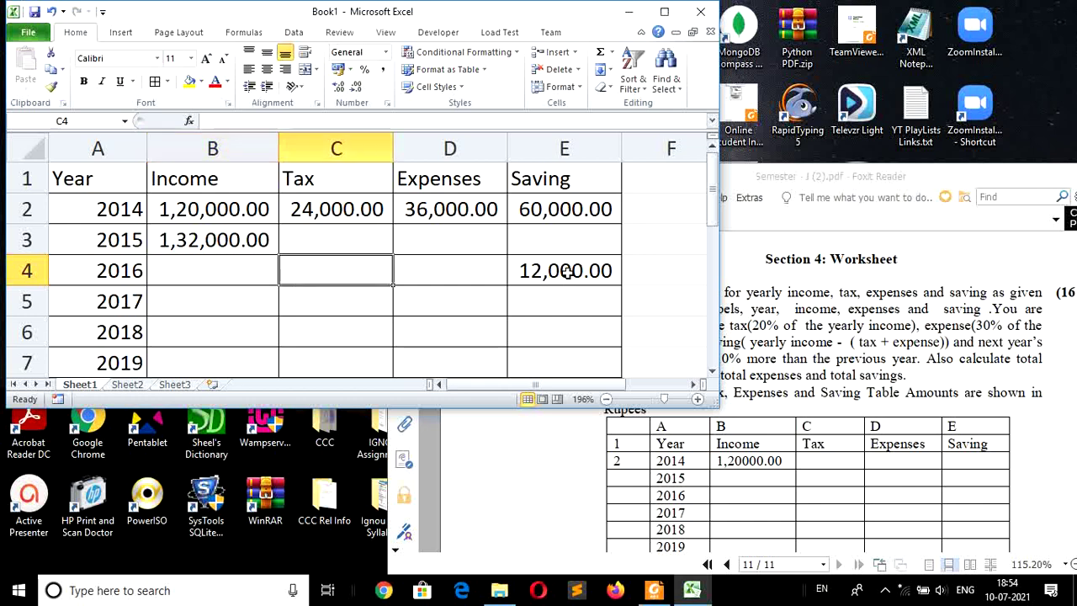
{"action": "key", "text": "Right"}
{"action": "key", "text": "Right"}
{"action": "key", "text": "Delete"}
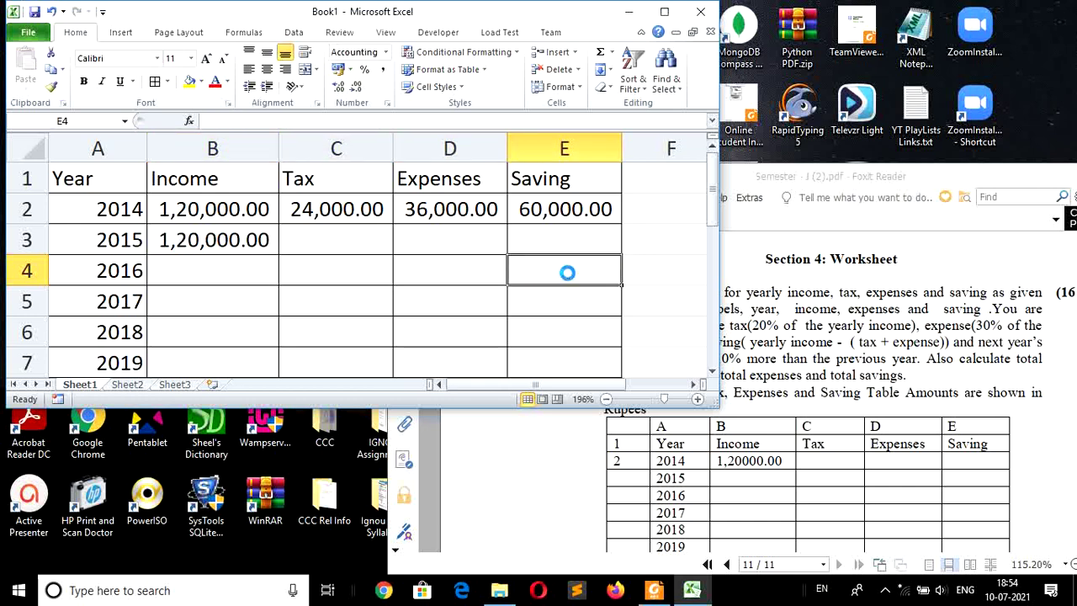
{"action": "left_click", "coordinate": [254, 236]}
{"action": "key", "text": "Delete"}
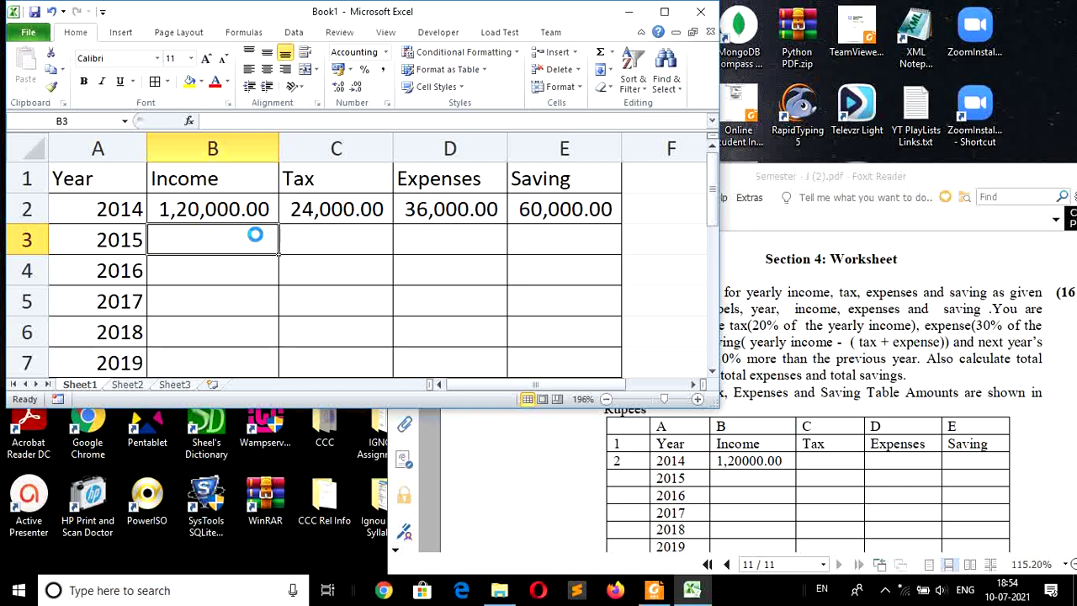
Maximize Excel, put sample 1000 in B10 and =B10*10% in C10 showing 100
{"action": "left_click", "coordinate": [664, 11]}
{"action": "left_click", "coordinate": [178, 450]}
{"action": "type", "text": "10"}
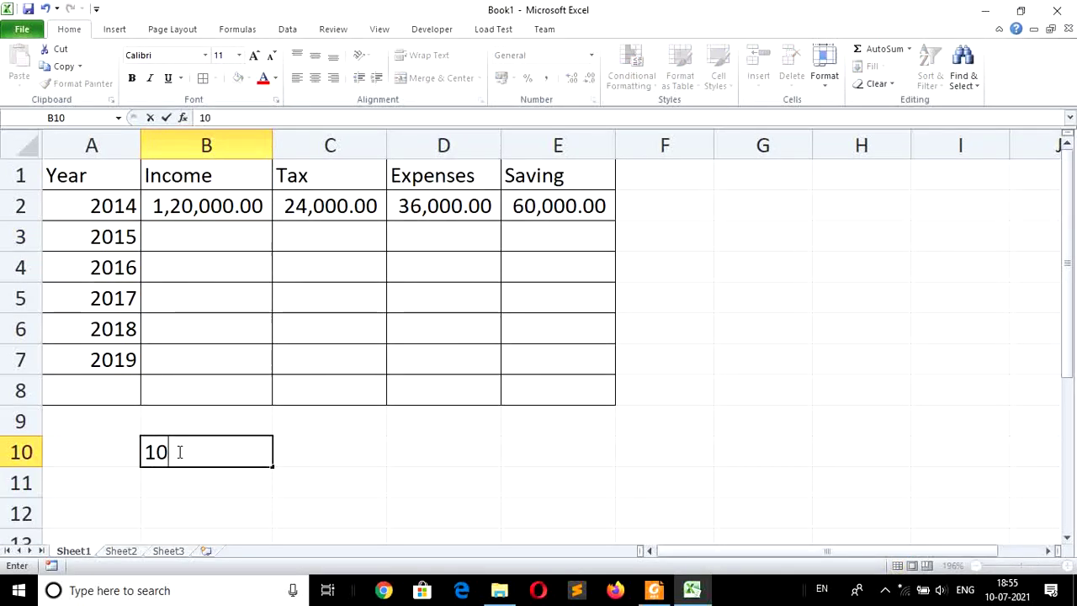
{"action": "type", "text": "00"}
{"action": "key", "text": "Return"}
{"action": "key", "text": "Right"}
{"action": "key", "text": "Up"}
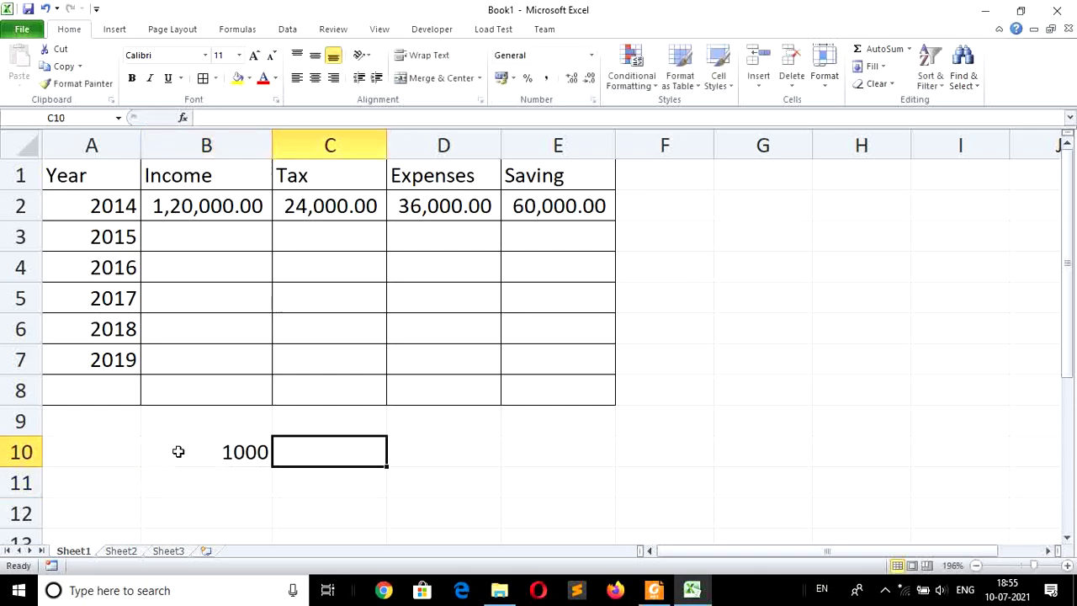
{"action": "type", "text": "="}
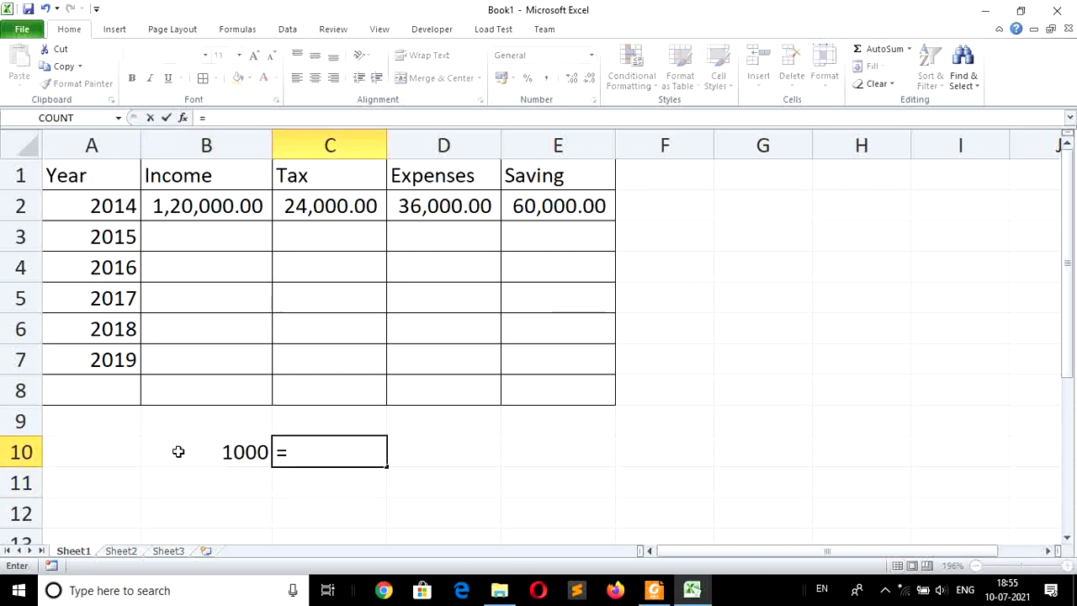
{"action": "left_click", "coordinate": [178, 452]}
{"action": "type", "text": "*"}
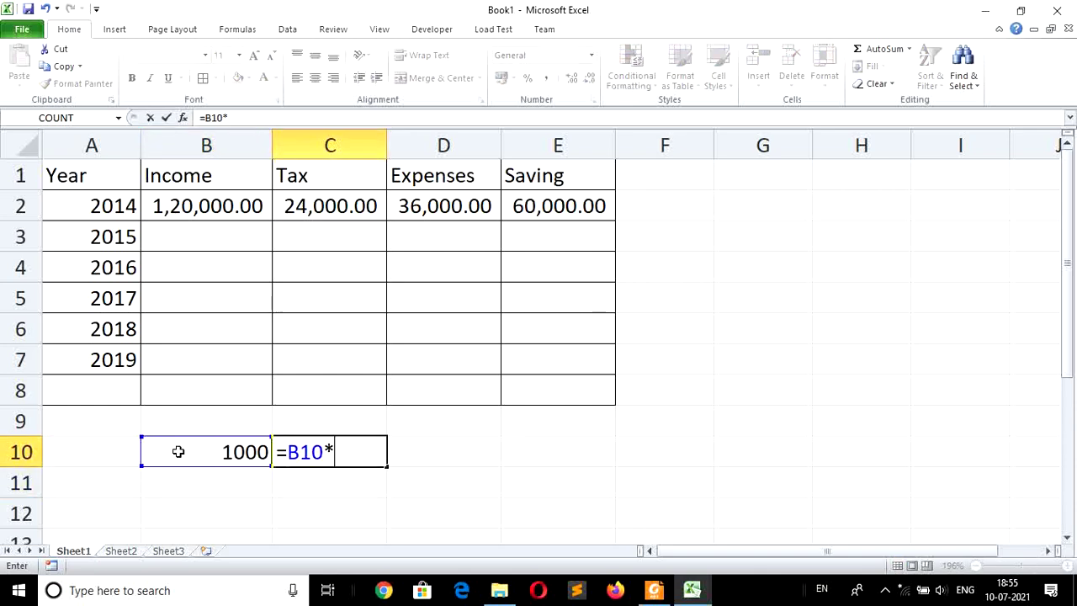
{"action": "type", "text": "10"}
{"action": "type", "text": "%"}
{"action": "key", "text": "Return"}
Add B10 and C10 in D10 to show 1100
{"action": "key", "text": "Right"}
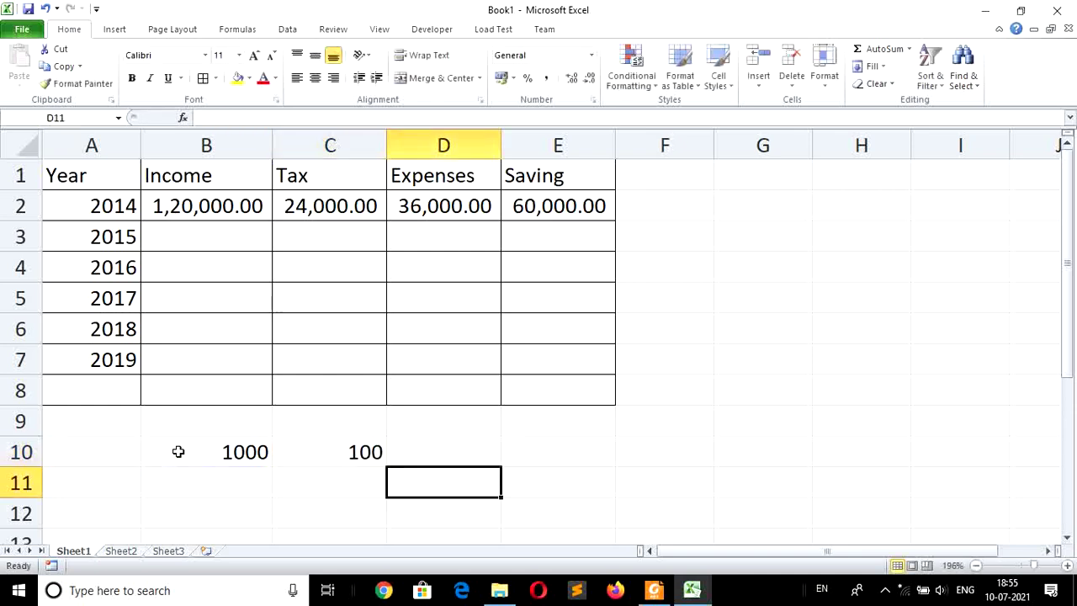
{"action": "key", "text": "Up"}
{"action": "type", "text": "="}
{"action": "key", "text": "Left"}
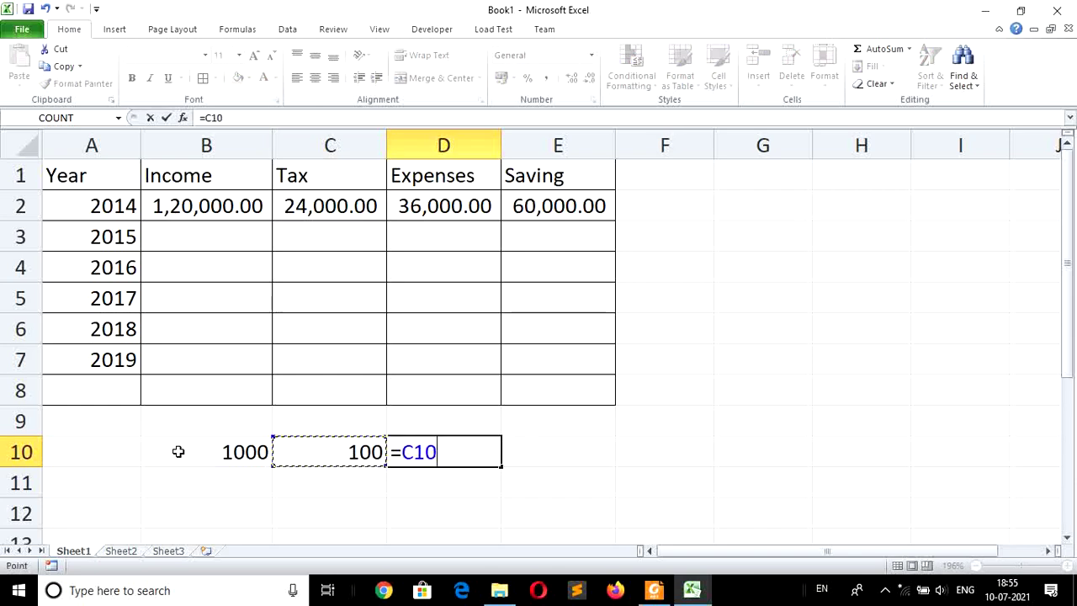
{"action": "key", "text": "Left"}
{"action": "type", "text": "+"}
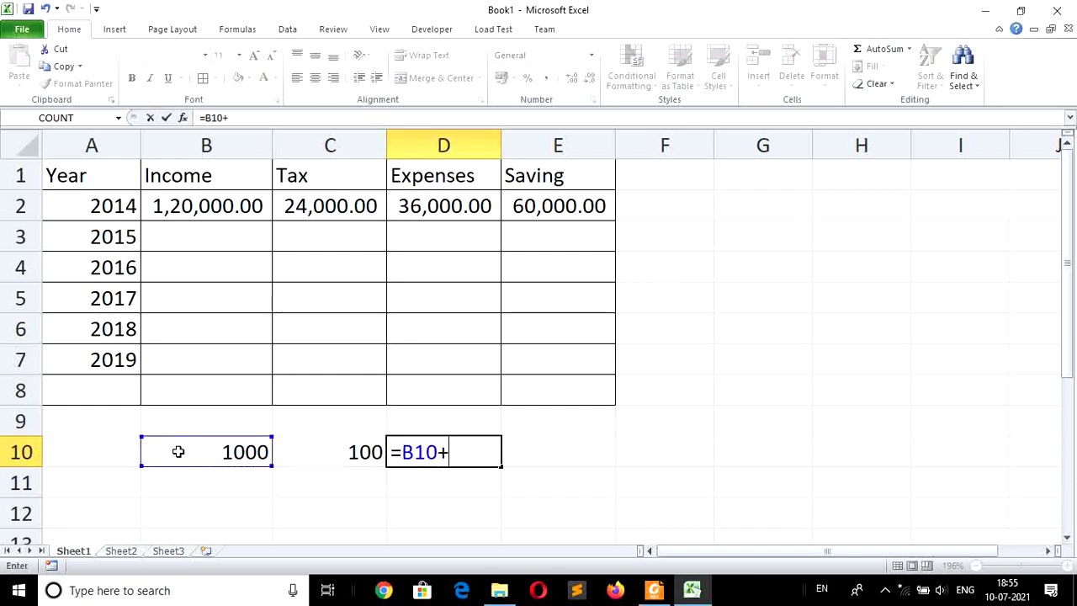
{"action": "key", "text": "Left"}
{"action": "key", "text": "Return"}
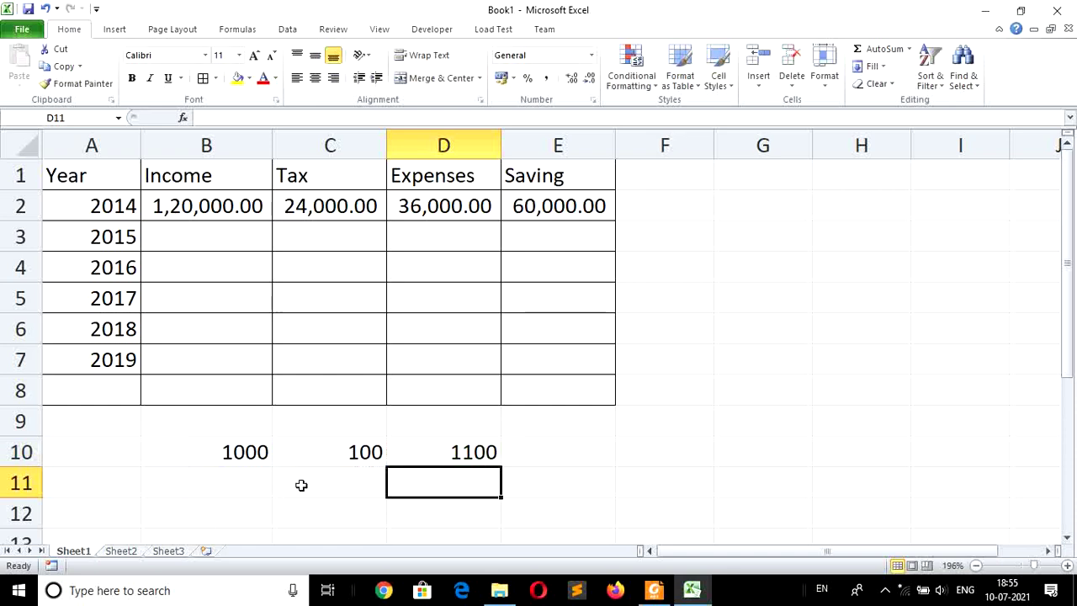
Enter 1000 in B11 and the text 1000*10/100 in C11, then widen columns C and D
{"action": "left_click", "coordinate": [298, 486]}
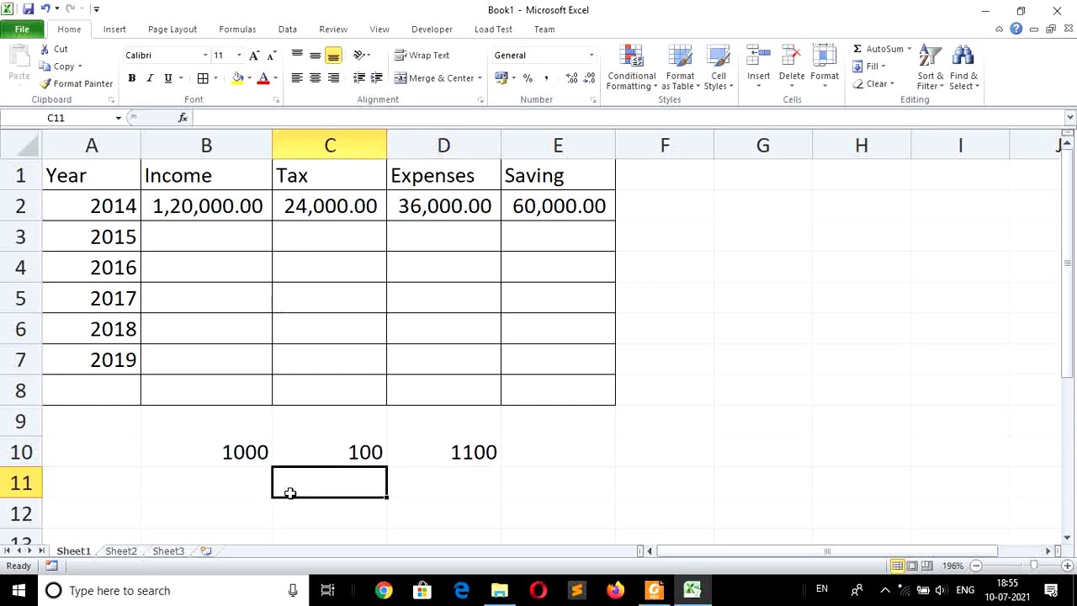
{"action": "key", "text": "Left"}
{"action": "type", "text": "1"}
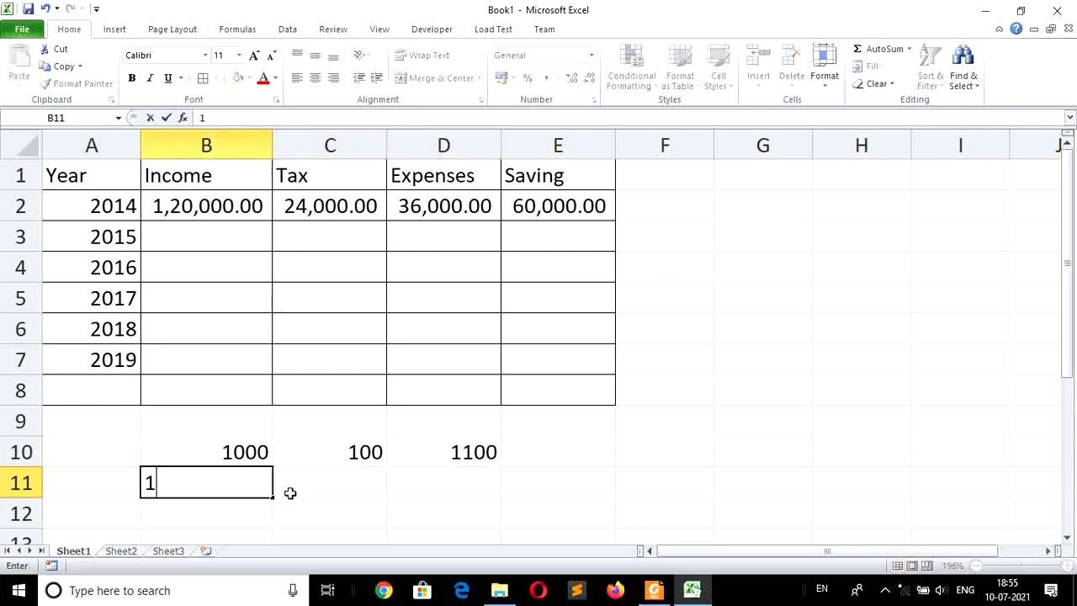
{"action": "type", "text": "000"}
{"action": "left_click", "coordinate": [290, 493]}
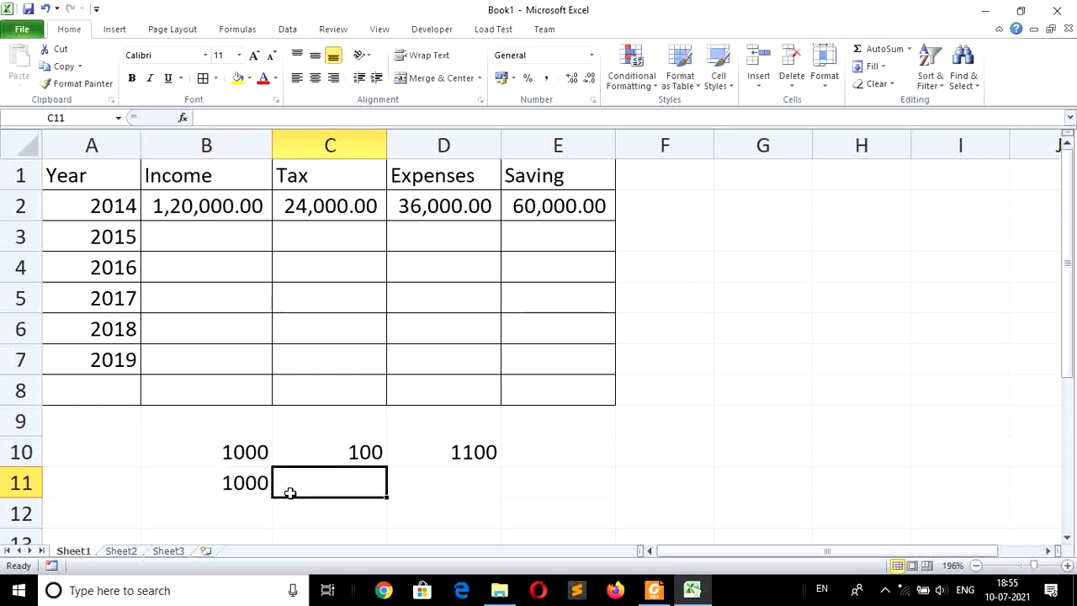
{"action": "type", "text": "100"}
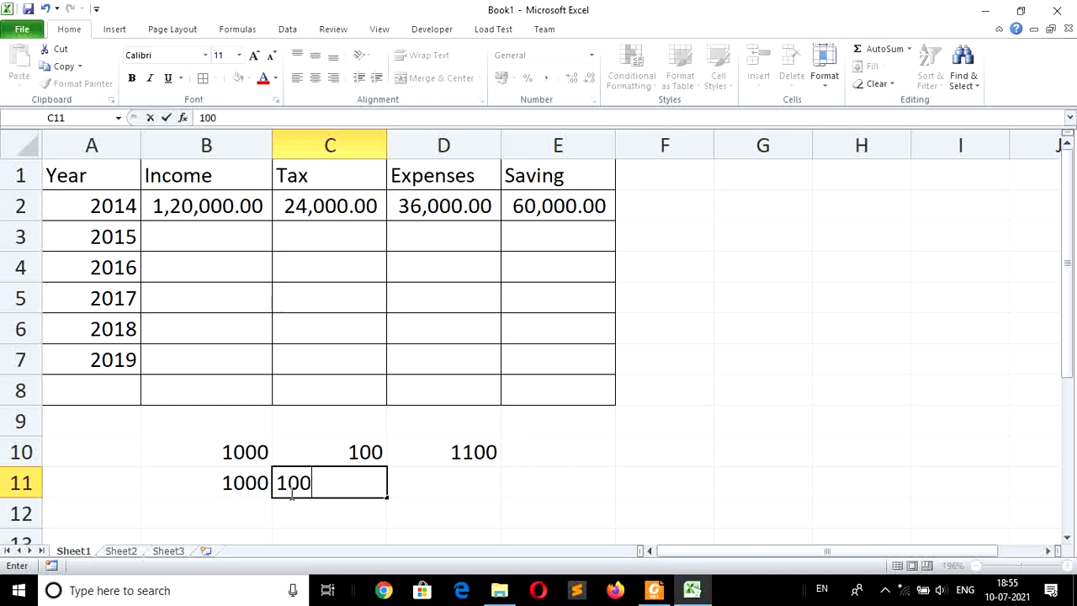
{"action": "type", "text": "0"}
{"action": "type", "text": "*"}
{"action": "type", "text": "10"}
{"action": "type", "text": "/1"}
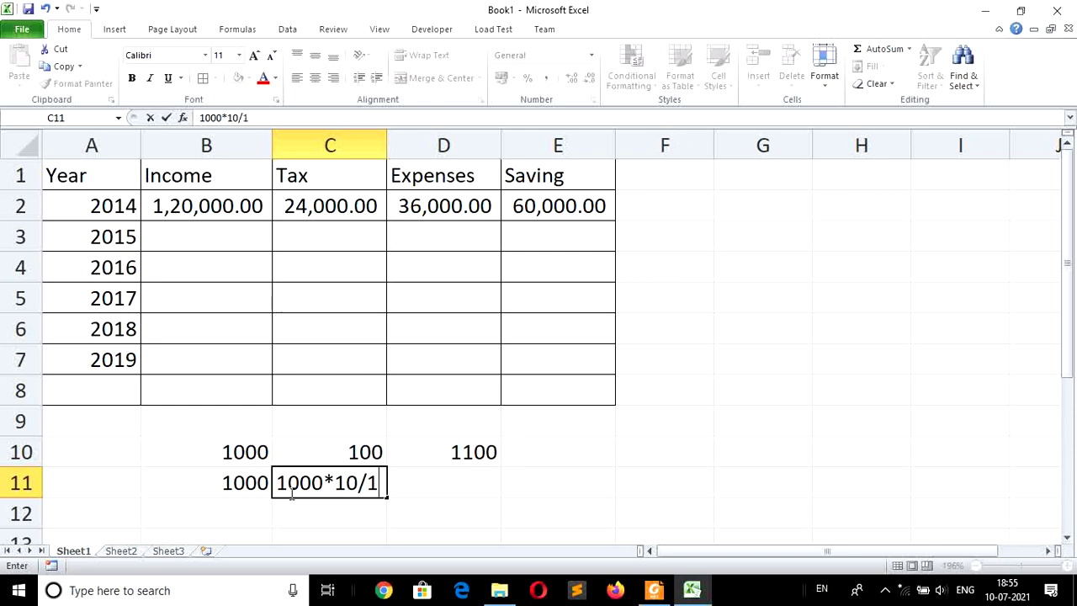
{"action": "type", "text": "00"}
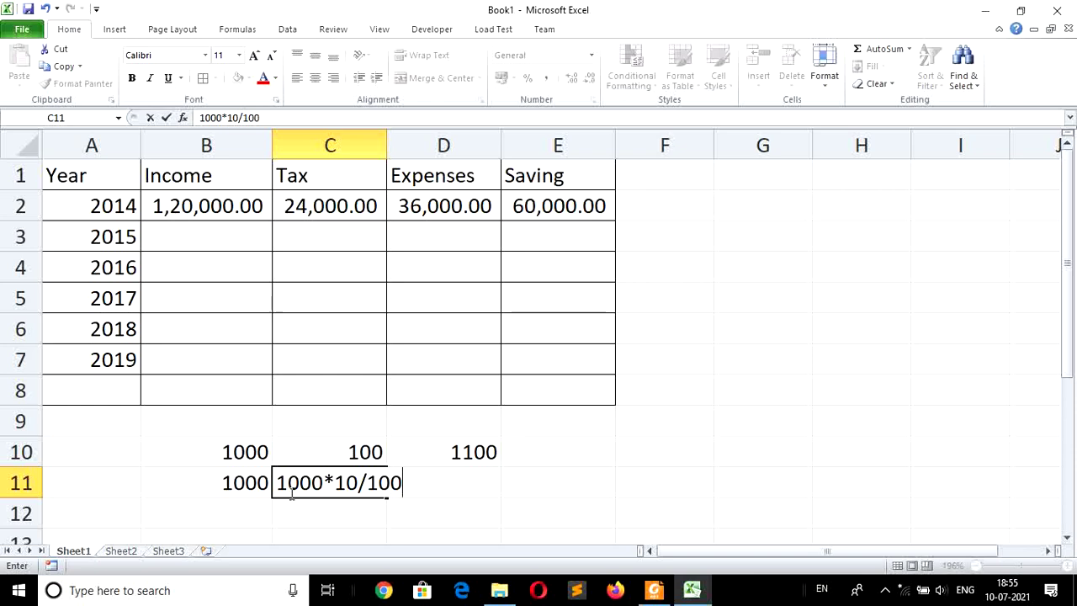
{"action": "key", "text": "Tab"}
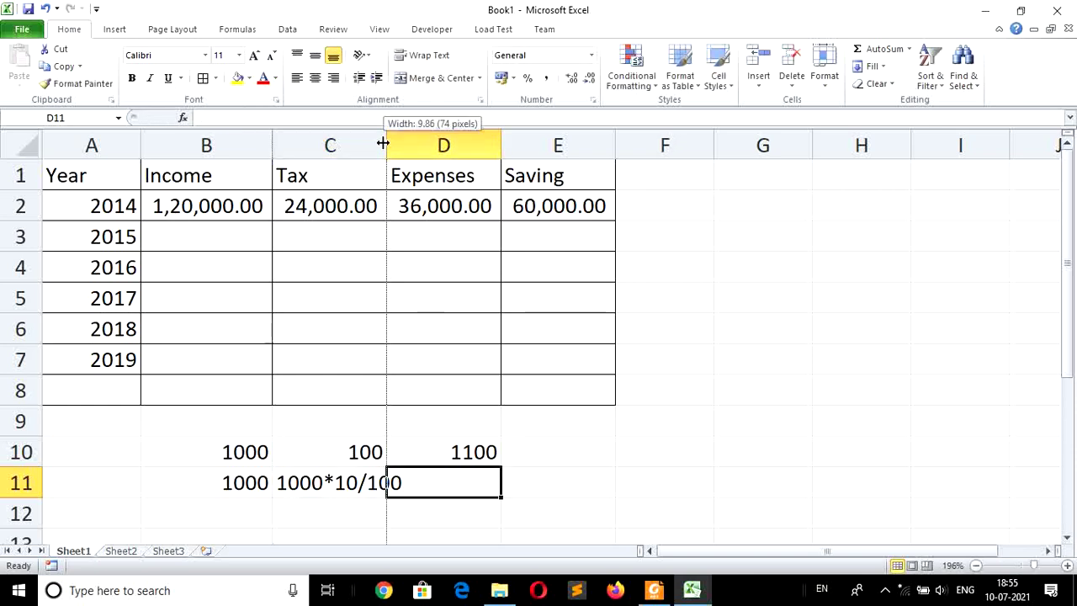
{"action": "left_click_drag", "start_coordinate": [386, 145], "coordinate": [408, 145]}
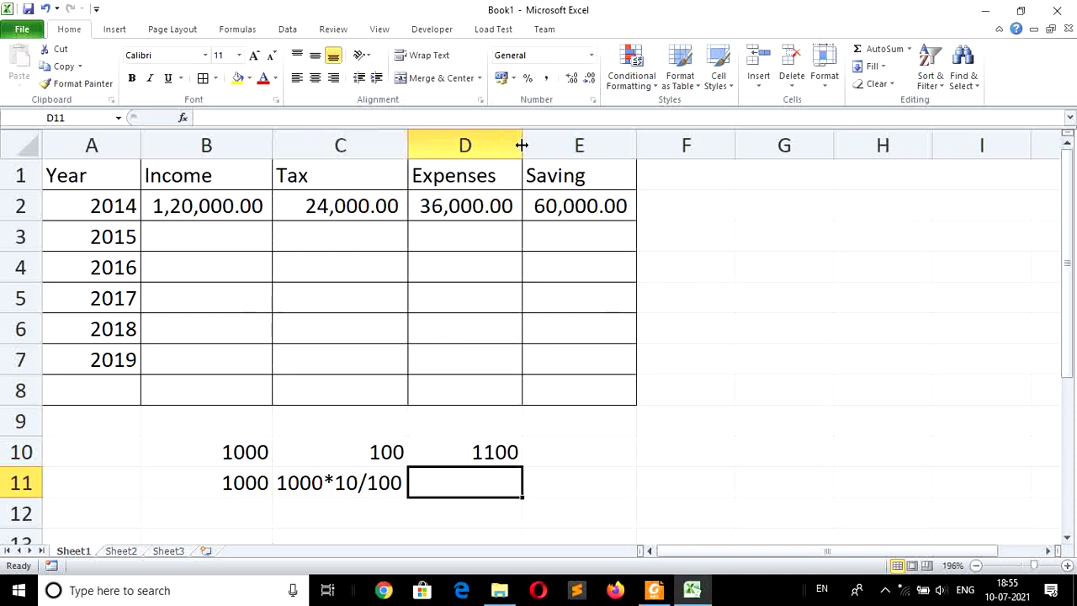
{"action": "left_click_drag", "start_coordinate": [522, 144], "coordinate": [604, 145]}
Type the examples 1000+1000*10/100, 1000(1+.1) and 1000*1.1 into D11, E11 and F11
{"action": "left_click", "coordinate": [418, 520]}
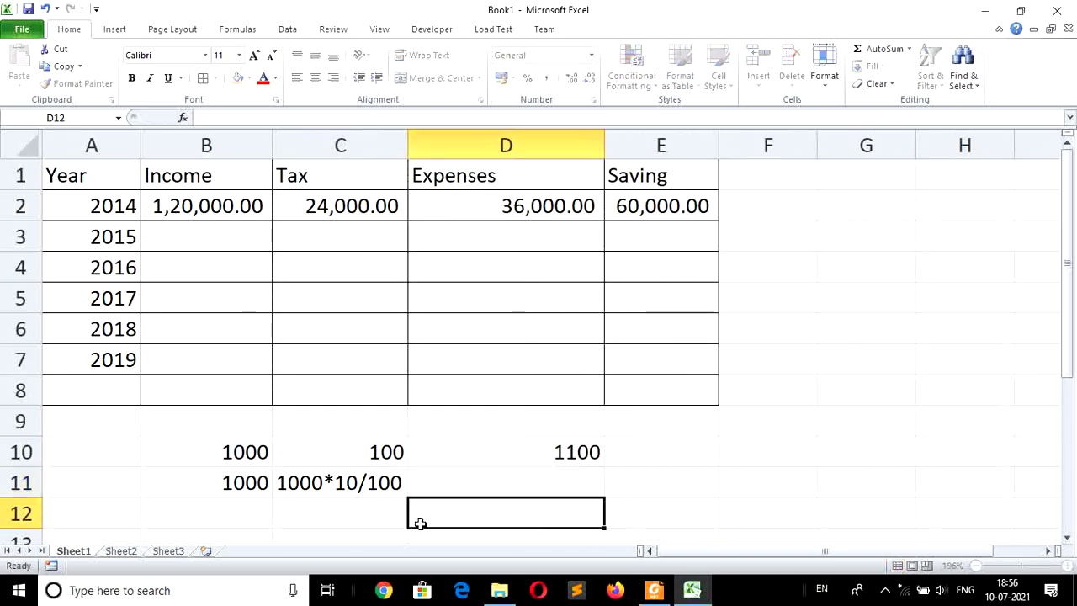
{"action": "key", "text": "Up"}
{"action": "type", "text": "10"}
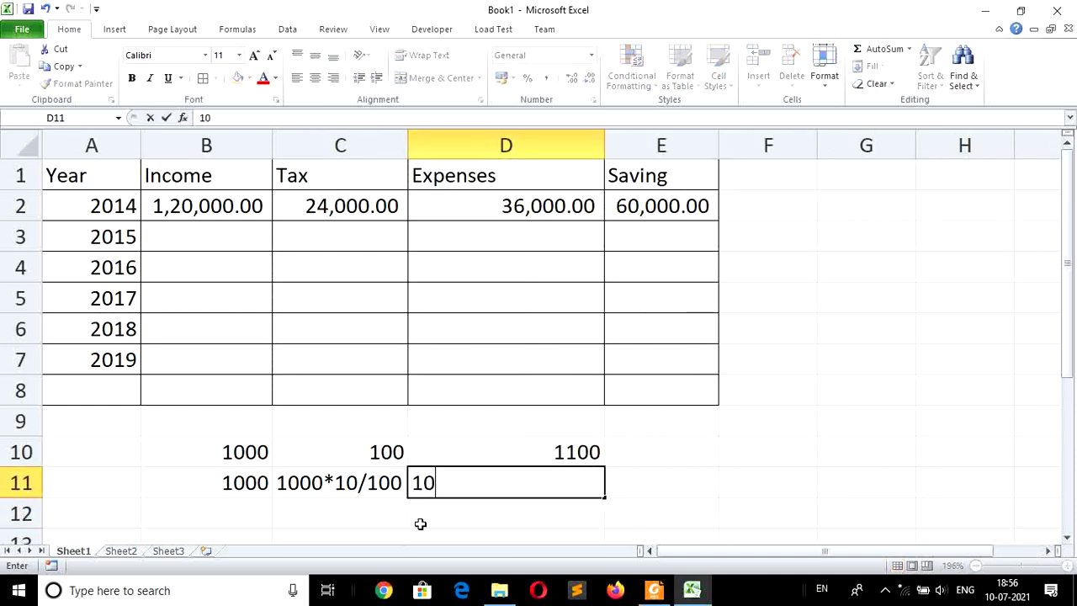
{"action": "type", "text": "00"}
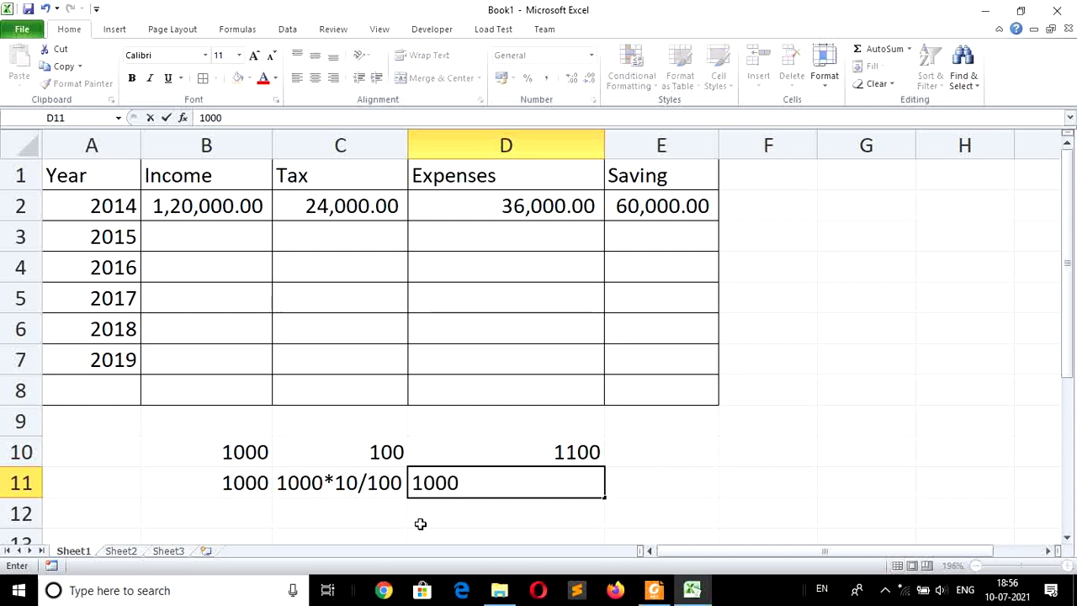
{"action": "type", "text": "+"}
{"action": "type", "text": "100"}
{"action": "type", "text": "0*"}
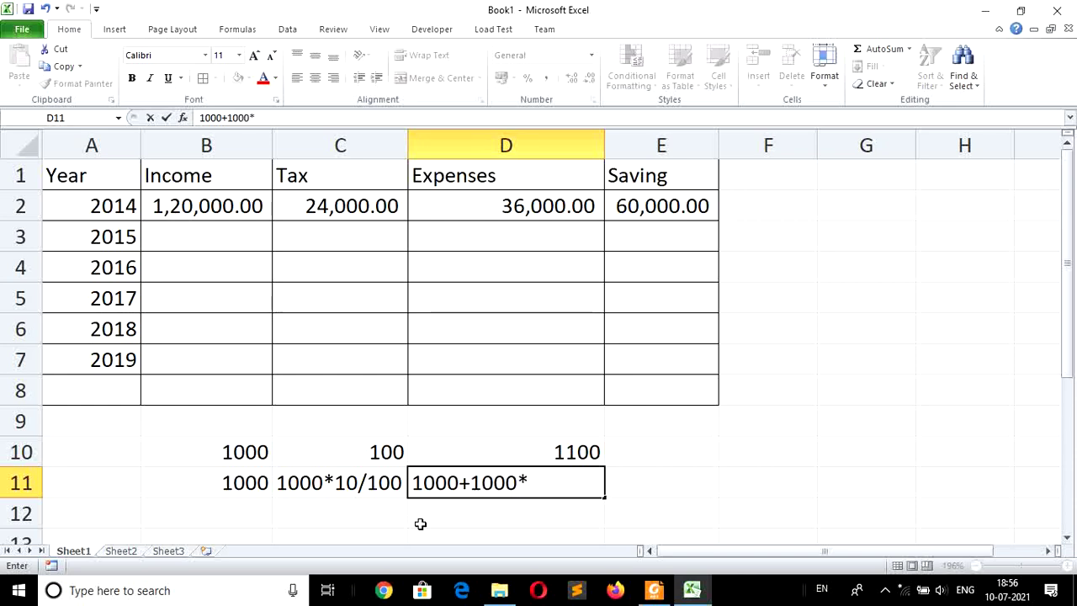
{"action": "type", "text": "10/"}
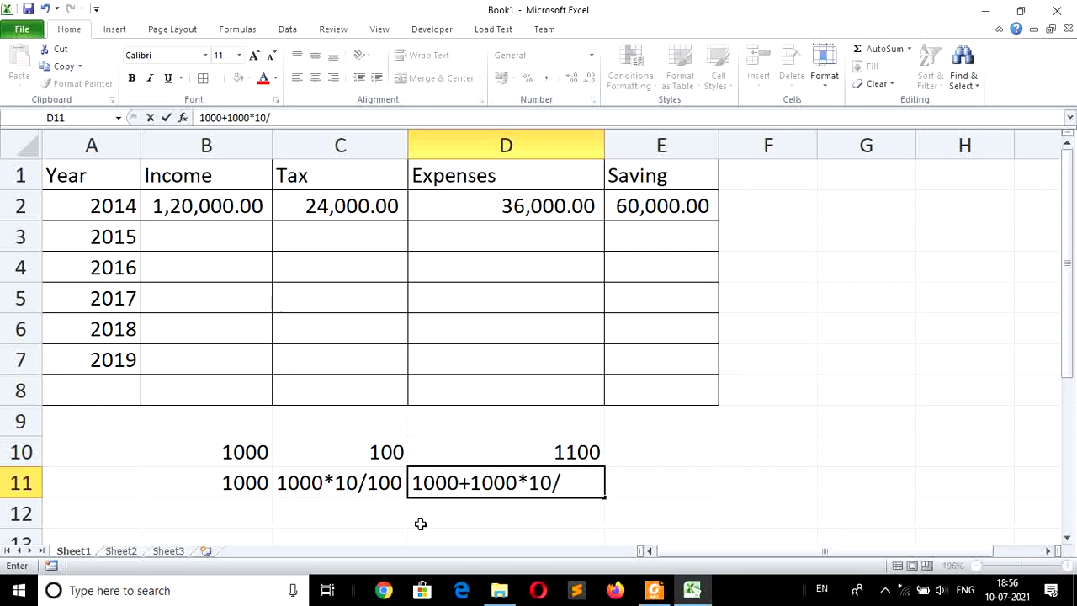
{"action": "type", "text": "100"}
{"action": "key", "text": "Tab"}
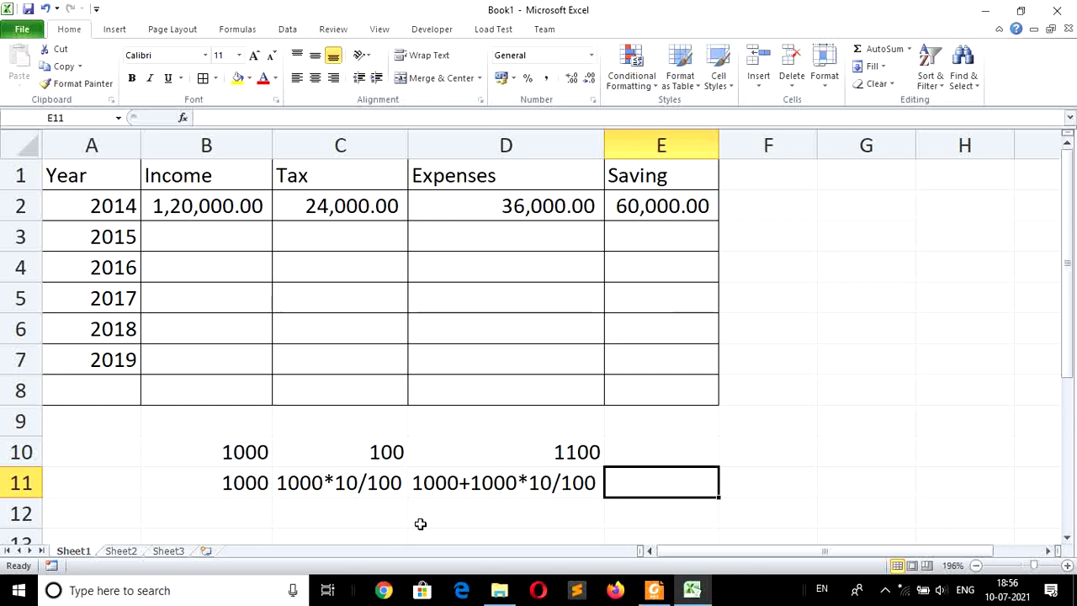
{"action": "type", "text": "1000"}
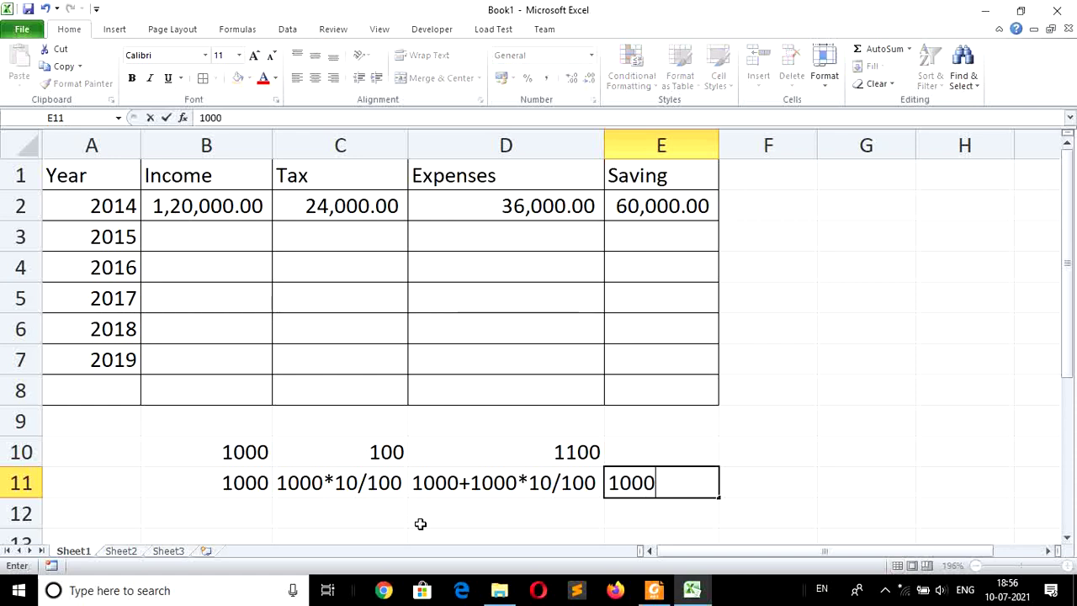
{"action": "type", "text": "("}
{"action": "type", "text": "1+"}
{"action": "type", "text": ".1)"}
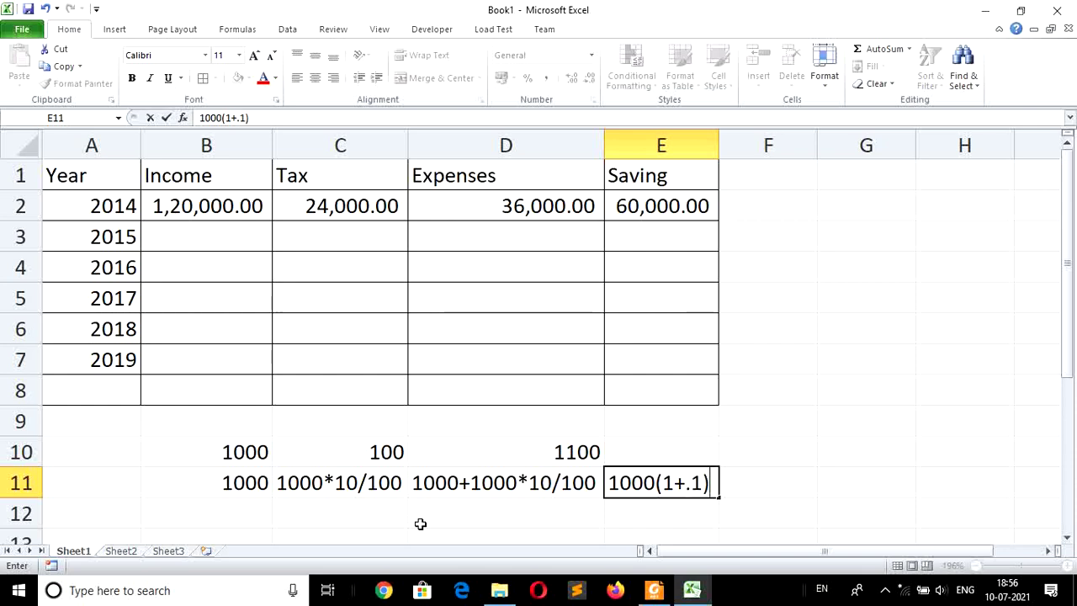
{"action": "key", "text": "Tab"}
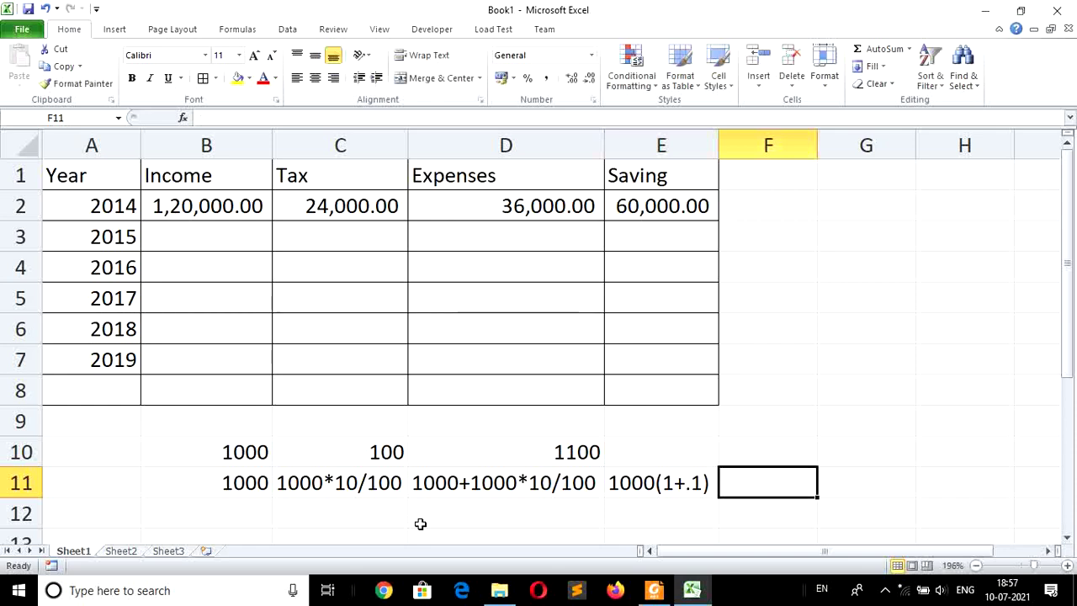
{"action": "type", "text": "1000"}
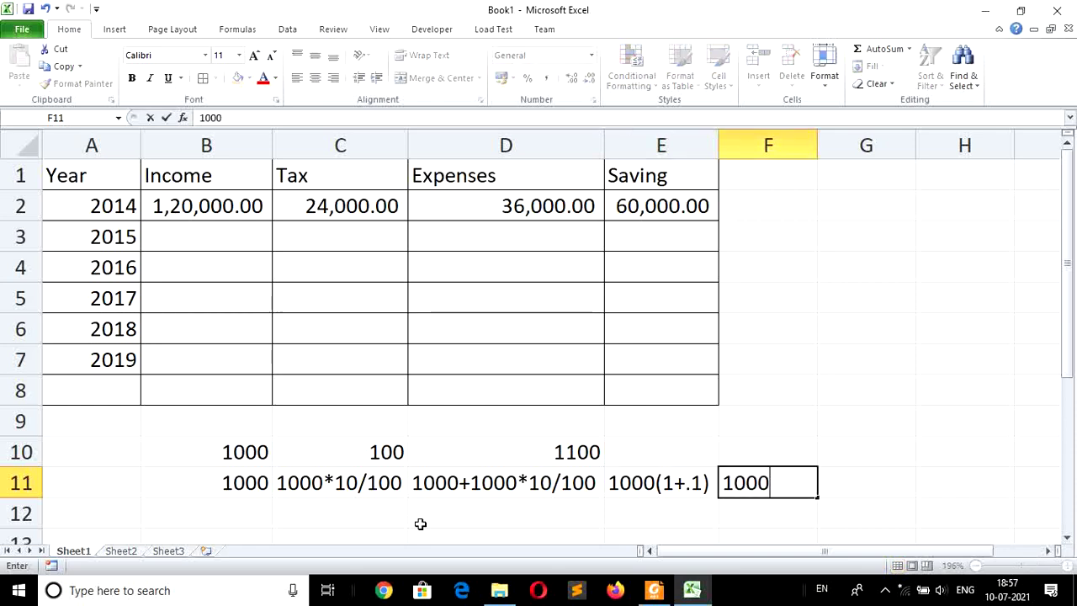
{"action": "type", "text": "*1"}
{"action": "type", "text": ".1"}
{"action": "key", "text": "Return"}
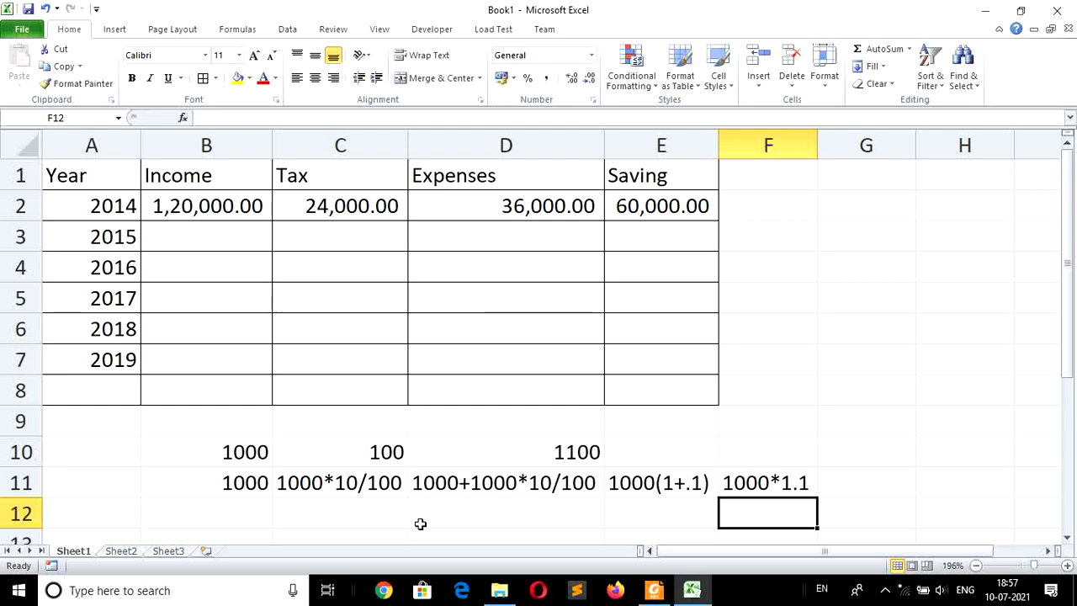
Enter =B2*1.10 in B3 so the 2015 income shows 1,32,000.00
{"action": "left_click", "coordinate": [194, 236]}
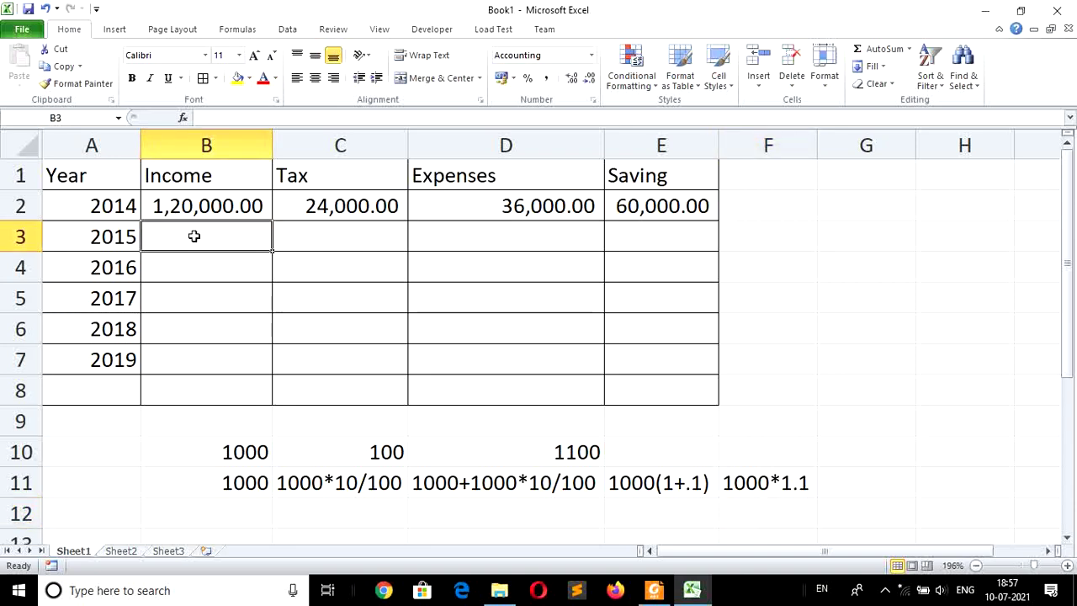
{"action": "type", "text": "="}
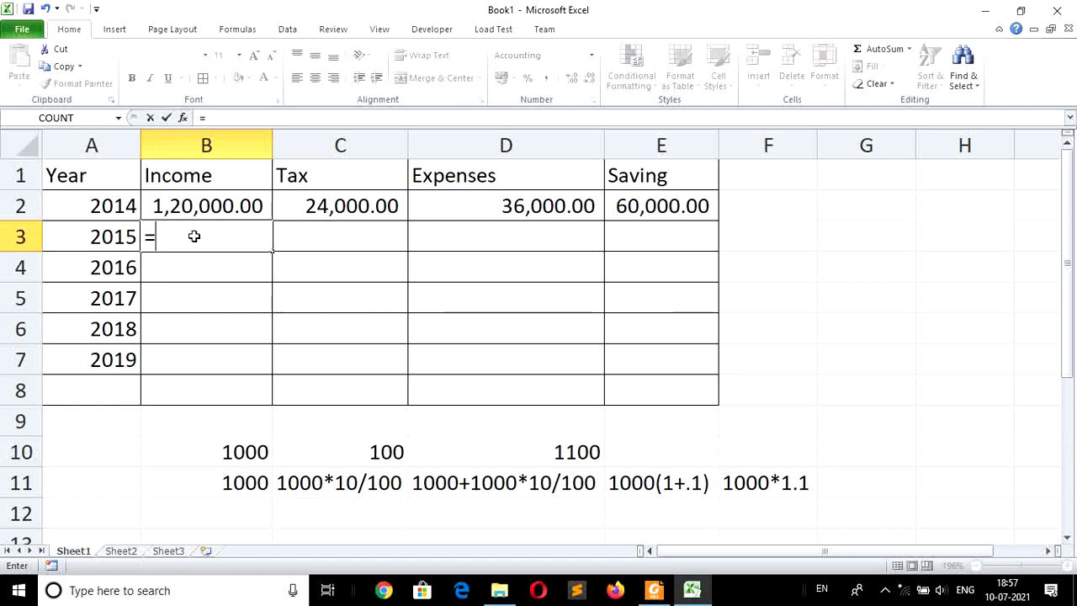
{"action": "key", "text": "Up"}
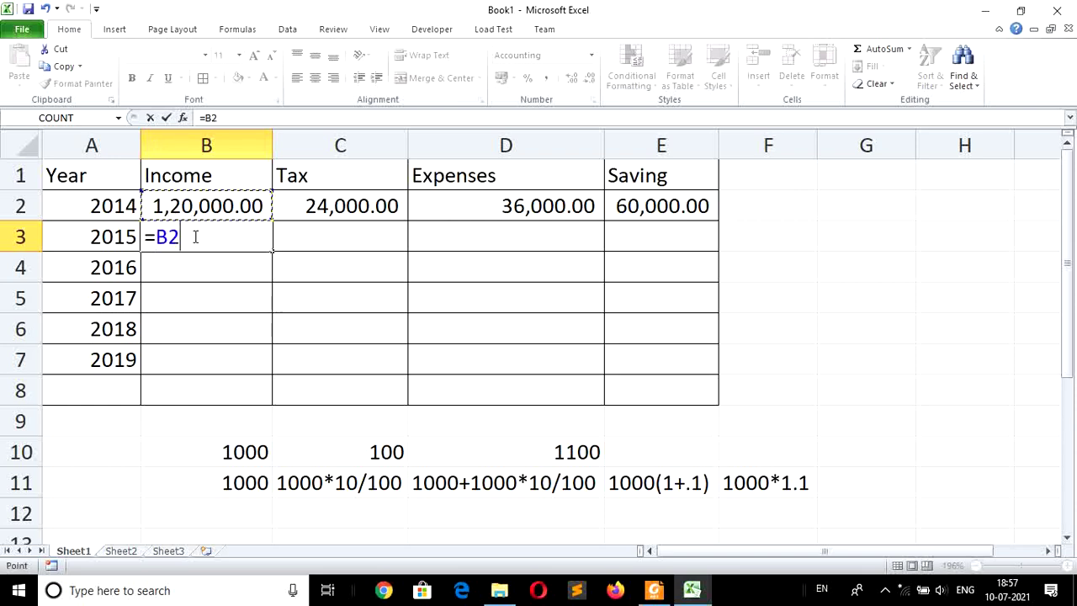
{"action": "type", "text": "*1"}
{"action": "type", "text": ".10"}
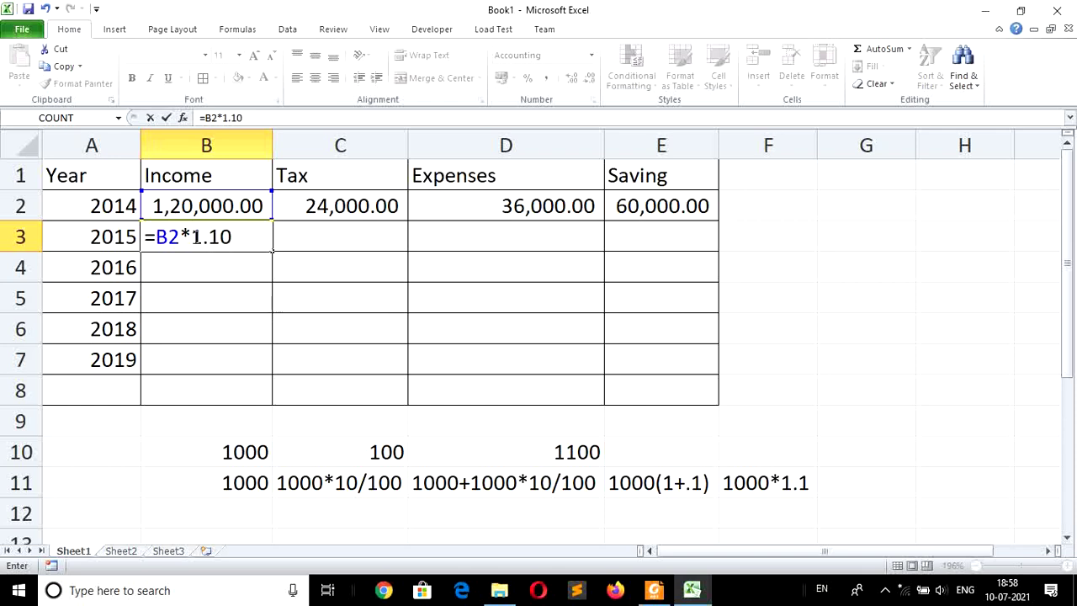
{"action": "key", "text": "Return"}
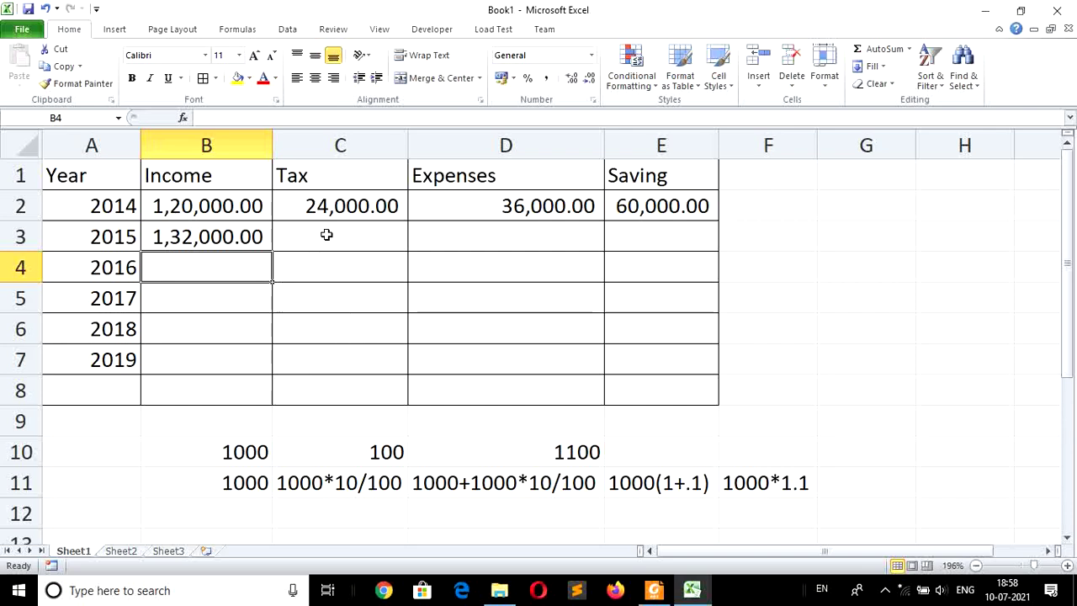
Copy the 2014 tax, expenses and saving formulas into the 2015 row with Ctrl+D
{"action": "left_click", "coordinate": [334, 210]}
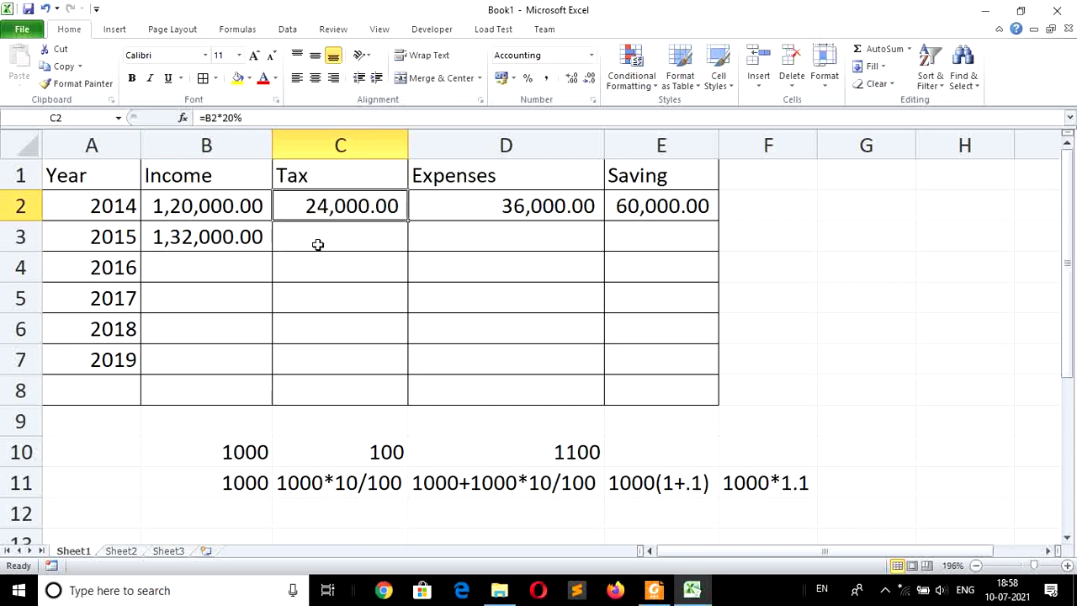
{"action": "left_click", "coordinate": [319, 242]}
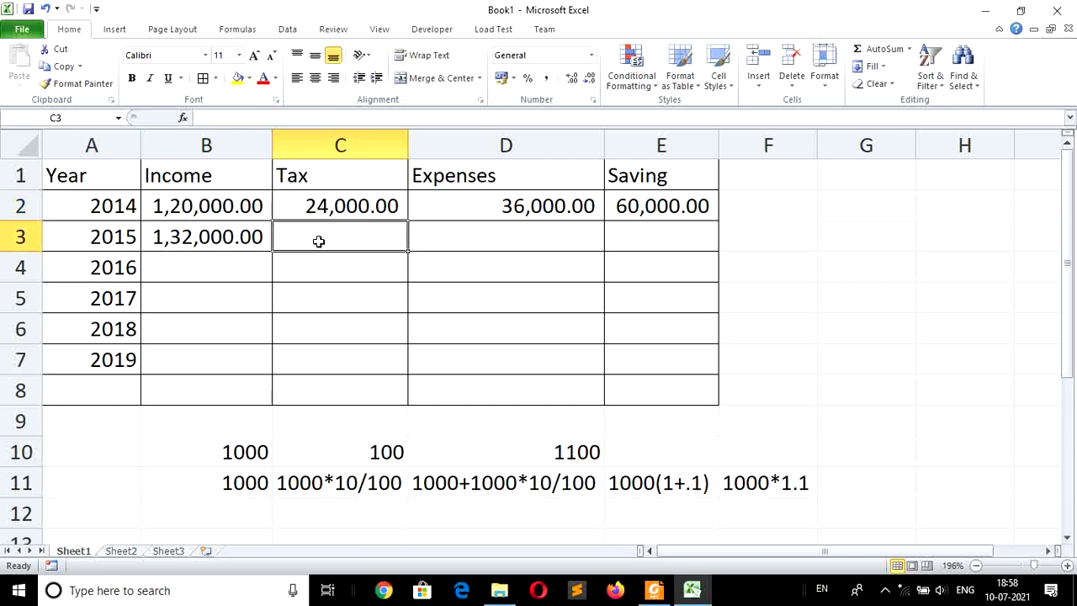
{"action": "left_click", "coordinate": [491, 235]}
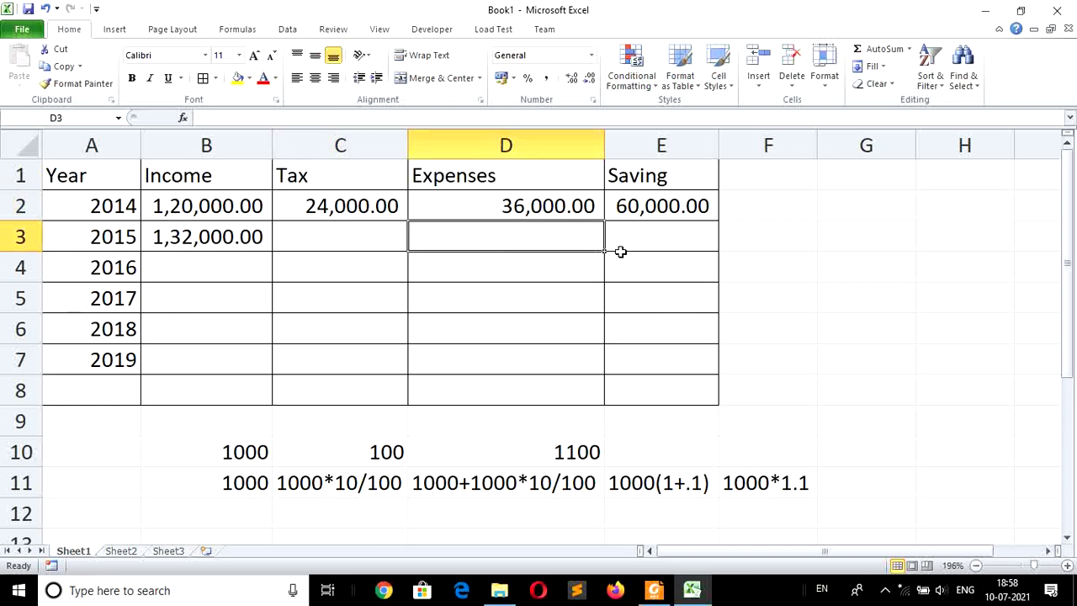
{"action": "left_click", "coordinate": [653, 238]}
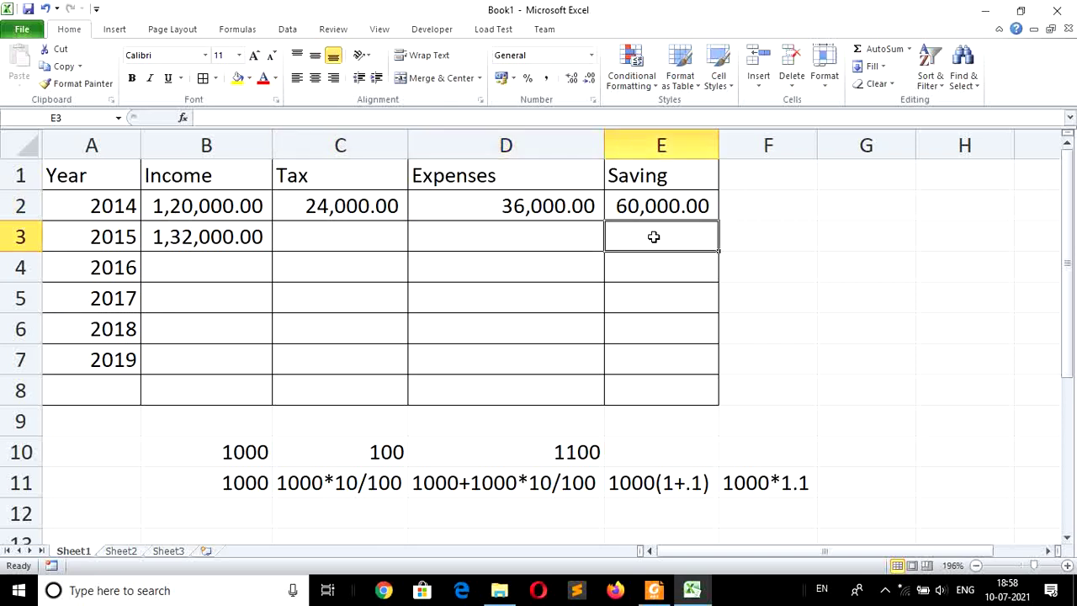
{"action": "left_click", "coordinate": [336, 240]}
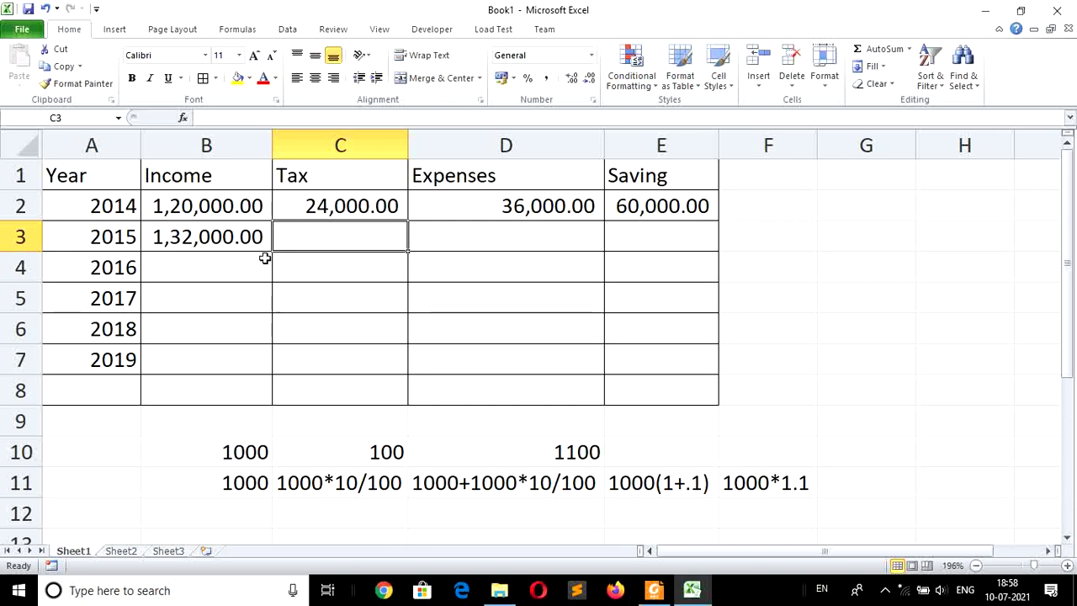
{"action": "key", "text": "ctrl+d"}
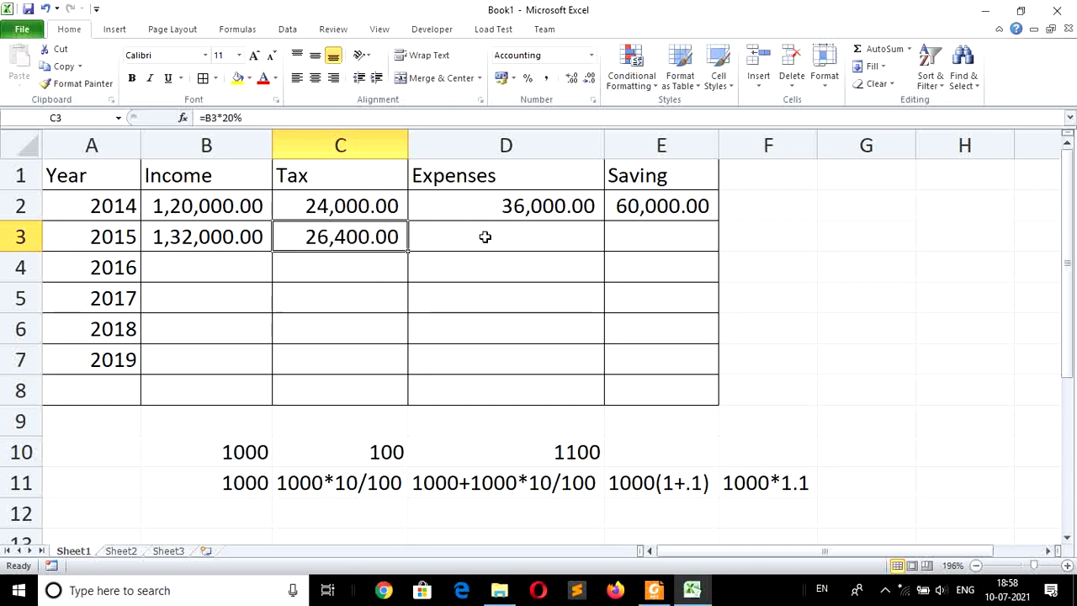
{"action": "left_click", "coordinate": [488, 236]}
{"action": "key", "text": "shift+Right"}
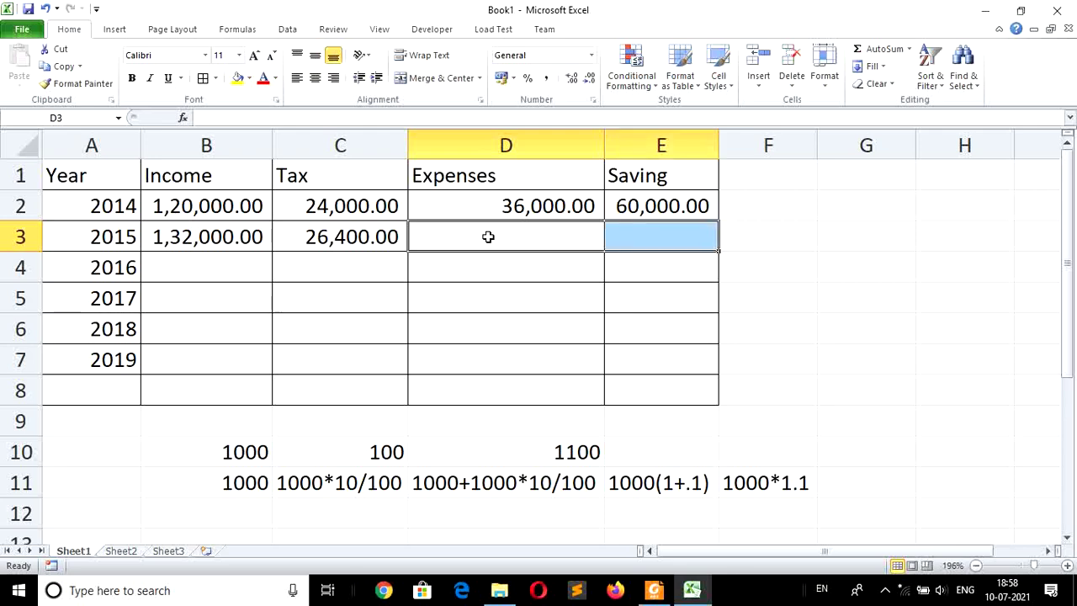
{"action": "key", "text": "ctrl+d"}
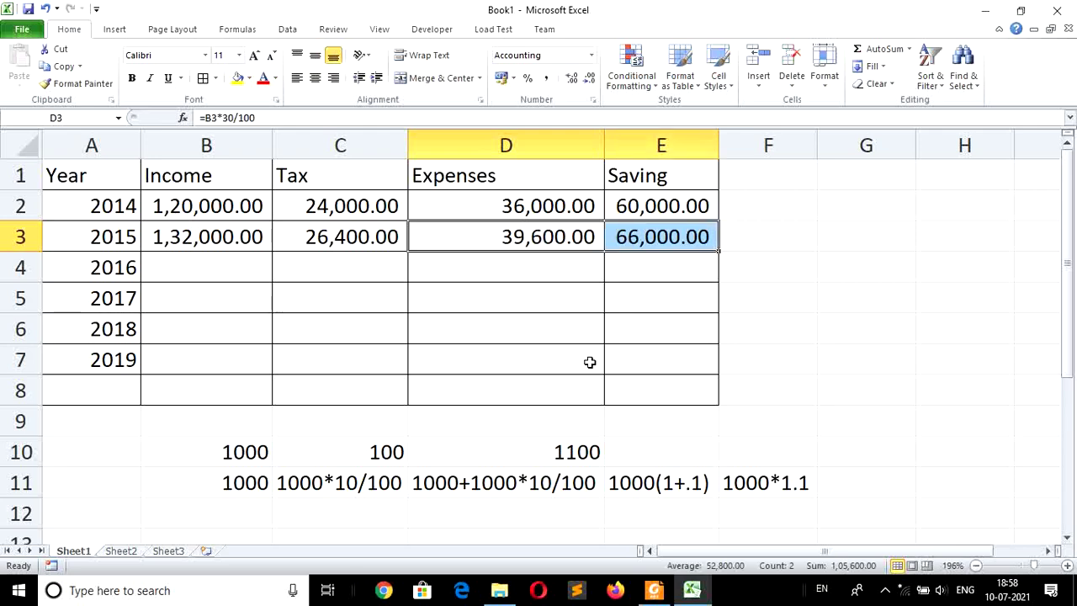
Redo the 2015 row by dragging C2:E2's fill handle down, giving 26,400.00, 39,600.00 and 66,000.00
{"action": "key", "text": "ctrl+z"}
{"action": "key", "text": "ctrl+z"}
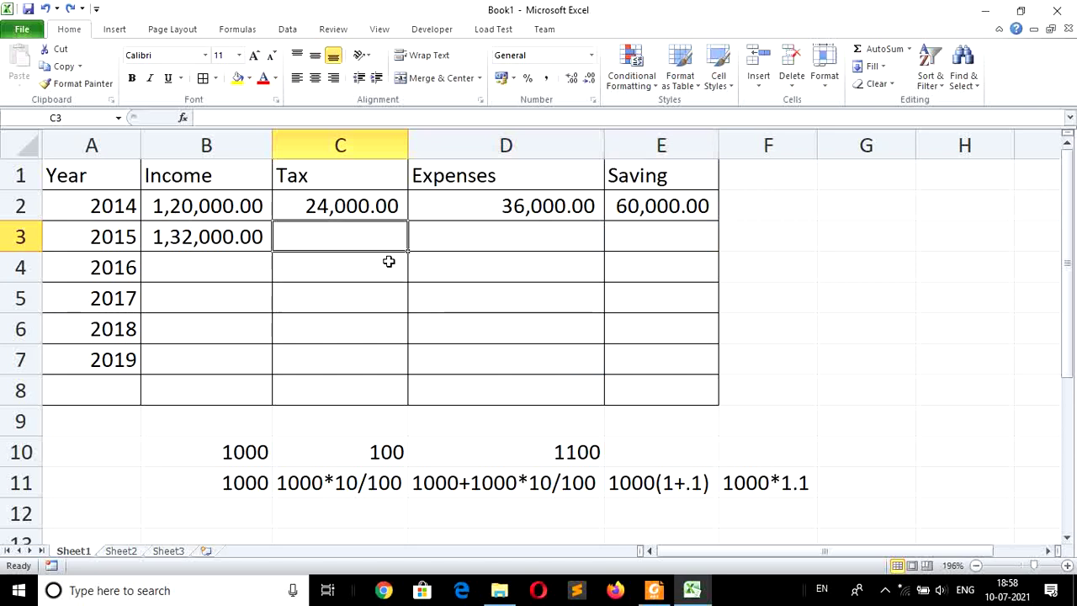
{"action": "left_click", "coordinate": [374, 207]}
{"action": "left_click_drag", "start_coordinate": [408, 221], "coordinate": [408, 249]}
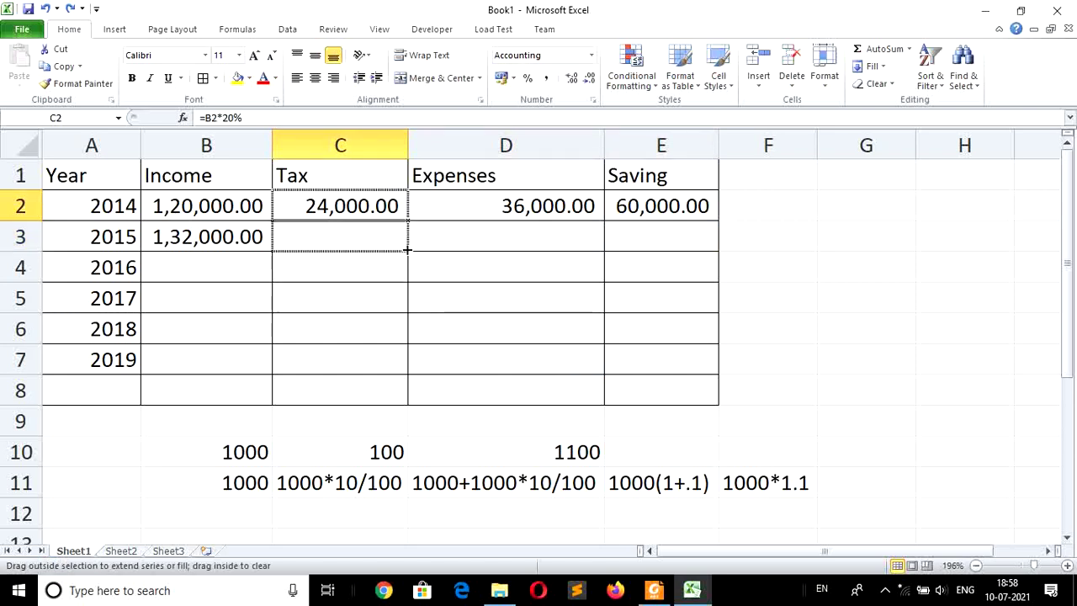
{"action": "left_click", "coordinate": [471, 238]}
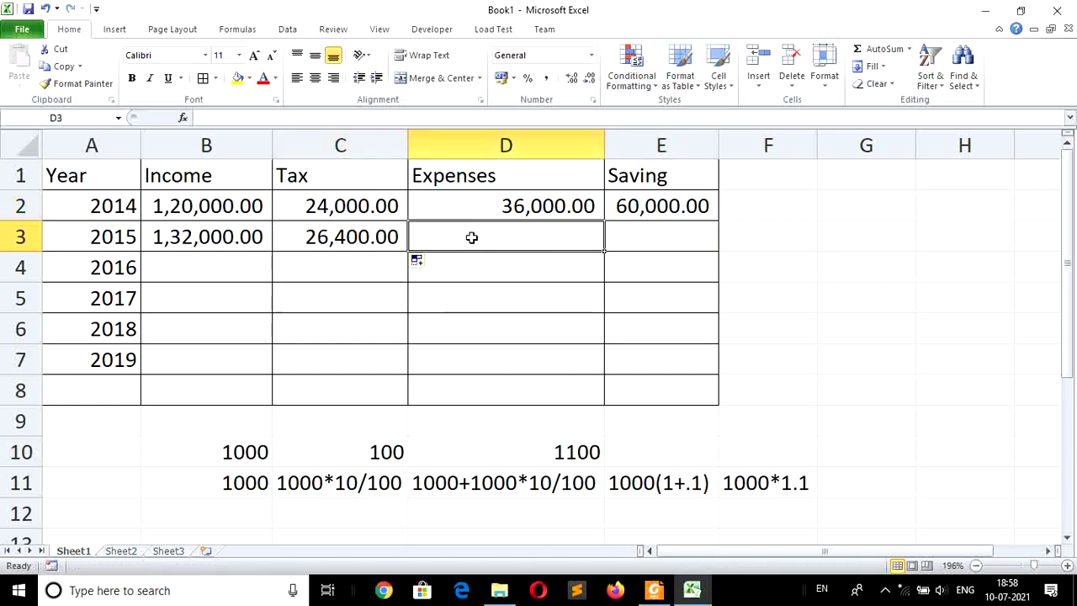
{"action": "key", "text": "ctrl+z"}
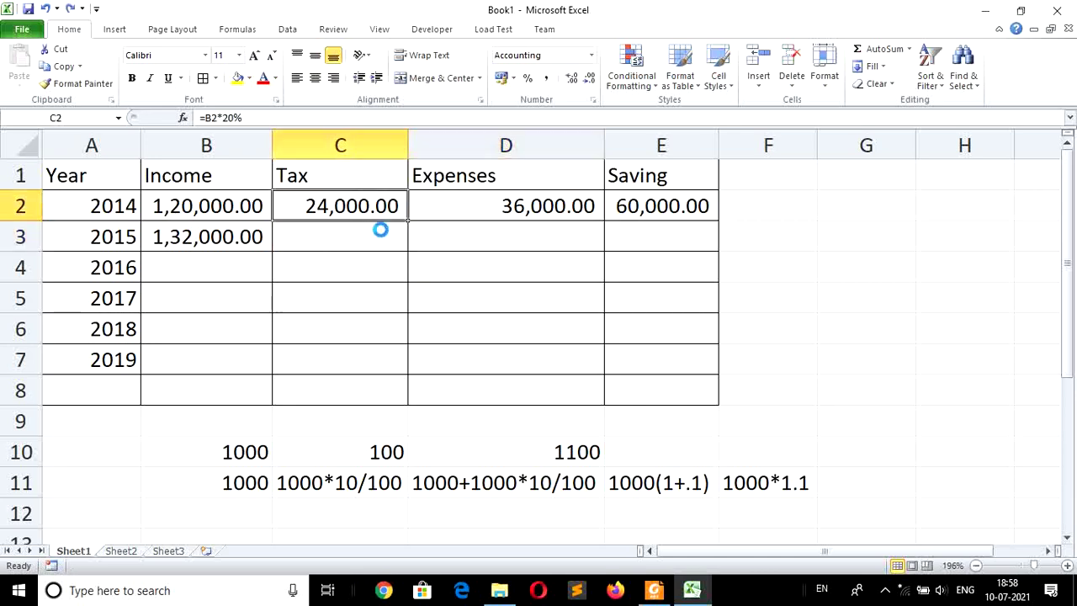
{"action": "key", "text": "shift+Right"}
{"action": "key", "text": "shift+Right"}
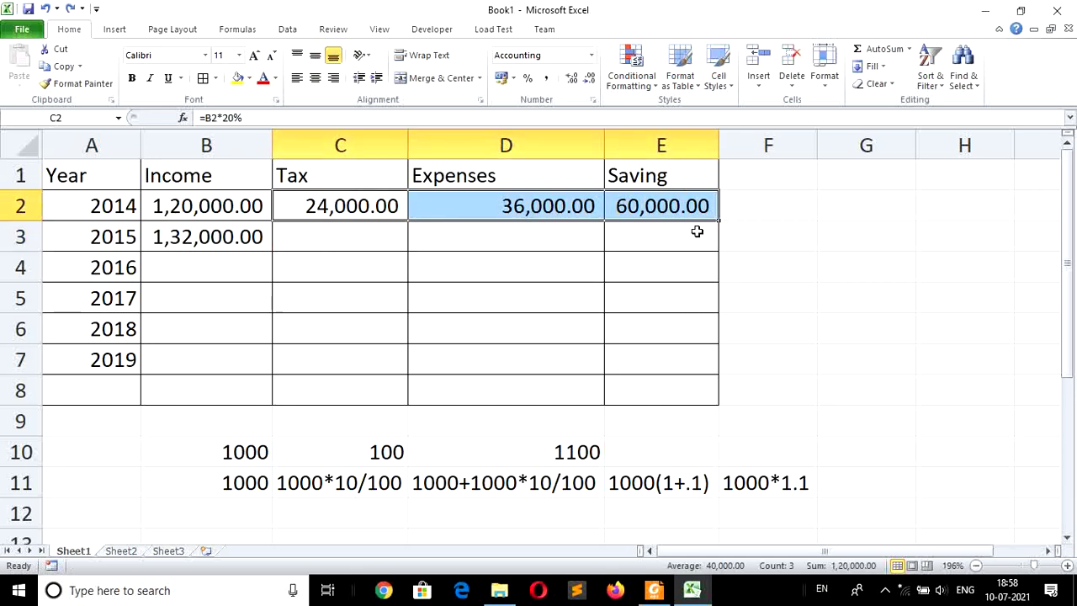
{"action": "left_click_drag", "start_coordinate": [718, 220], "coordinate": [719, 249]}
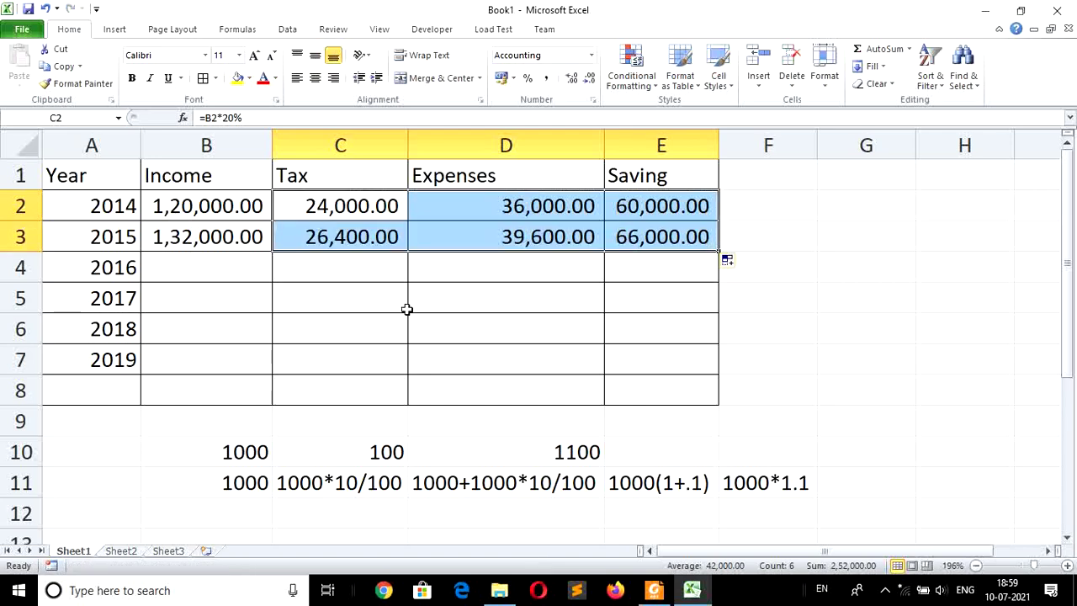
Drag the 2015 income formula in B3 down through 2019, rising 10% yearly to 1,93,261.20
{"action": "left_click", "coordinate": [206, 237]}
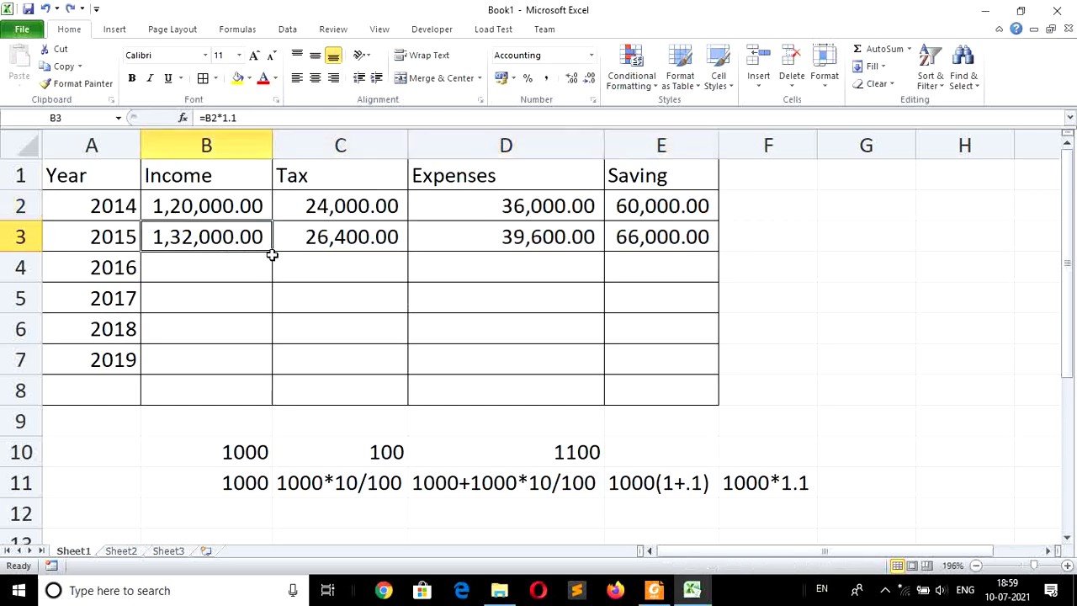
{"action": "left_click_drag", "start_coordinate": [271, 250], "coordinate": [272, 271]}
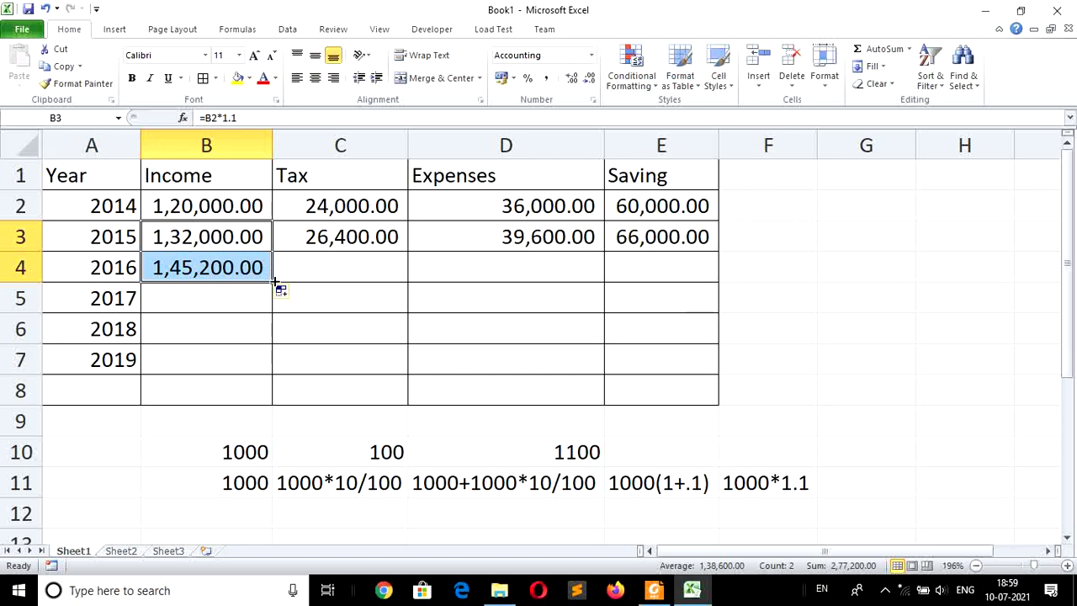
{"action": "left_click_drag", "start_coordinate": [272, 284], "coordinate": [271, 324]}
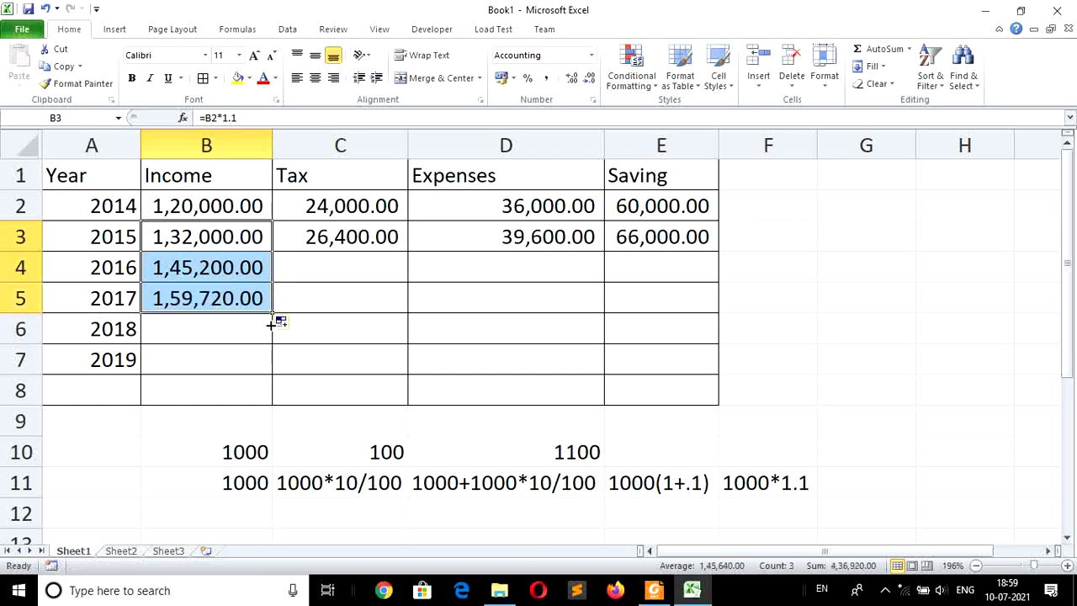
{"action": "left_click_drag", "start_coordinate": [271, 314], "coordinate": [271, 376]}
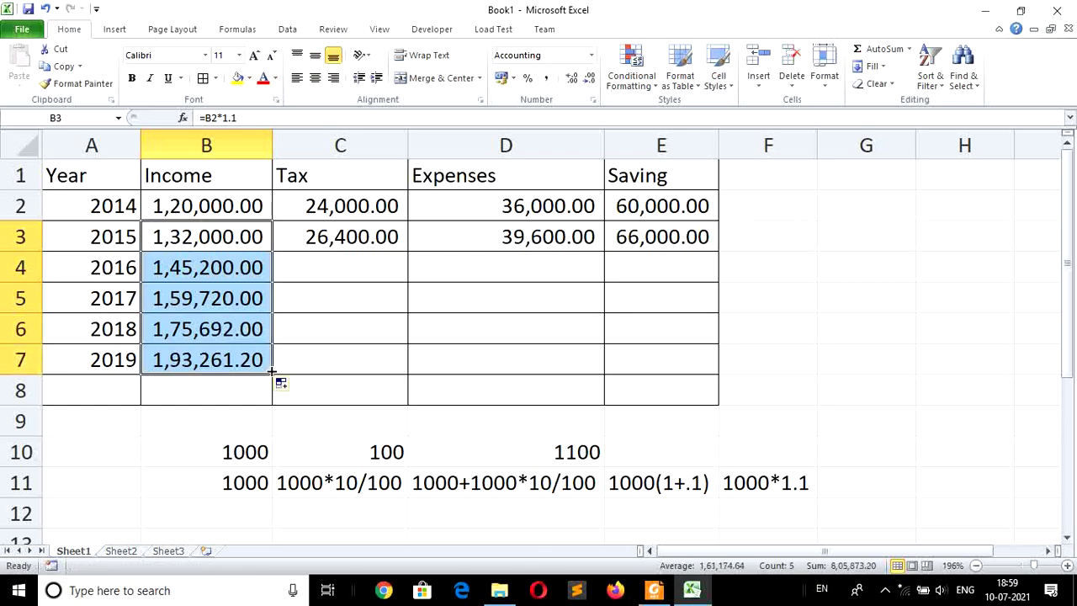
Undo the income fill and fill the whole 2015 row B3:E3 down through 2019
{"action": "key", "text": "ctrl+z"}
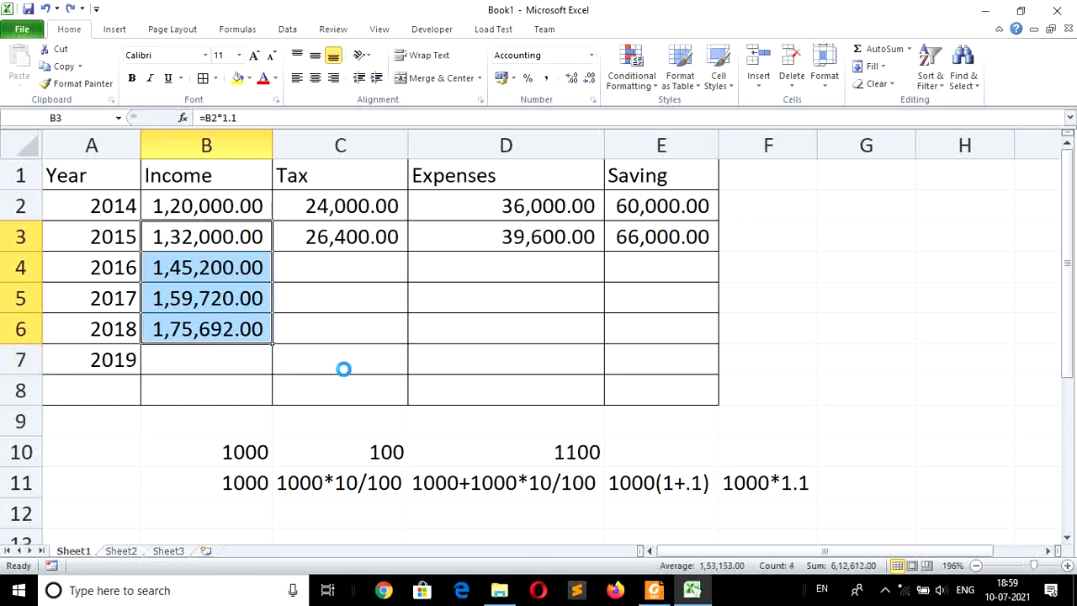
{"action": "key", "text": "ctrl+z"}
{"action": "key", "text": "ctrl+z"}
{"action": "key", "text": "ctrl+z"}
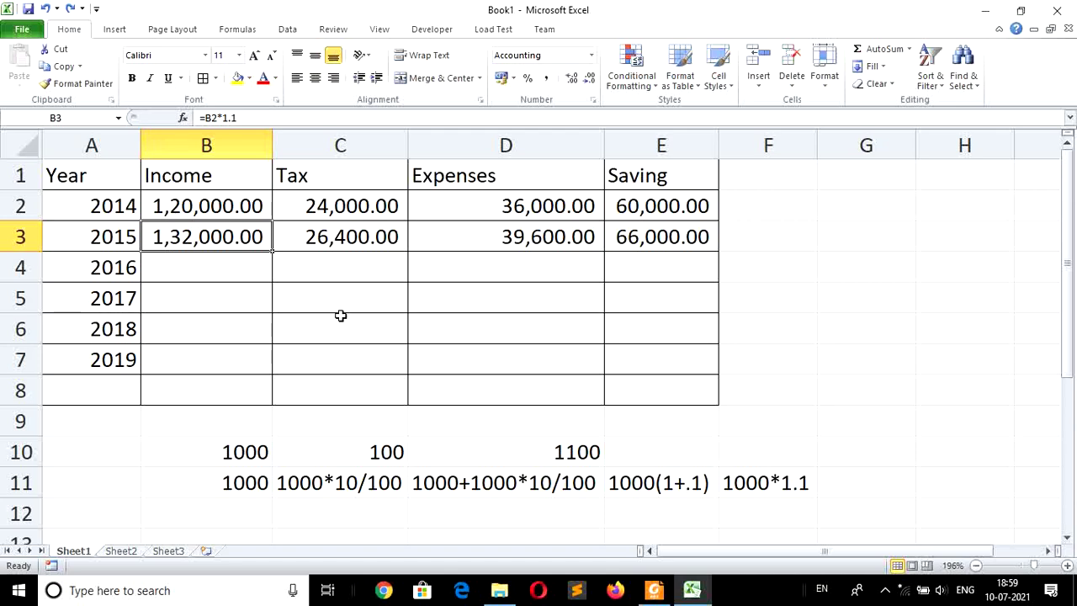
{"action": "key", "text": "shift+Right"}
{"action": "key", "text": "shift+Right"}
{"action": "key", "text": "shift+Right"}
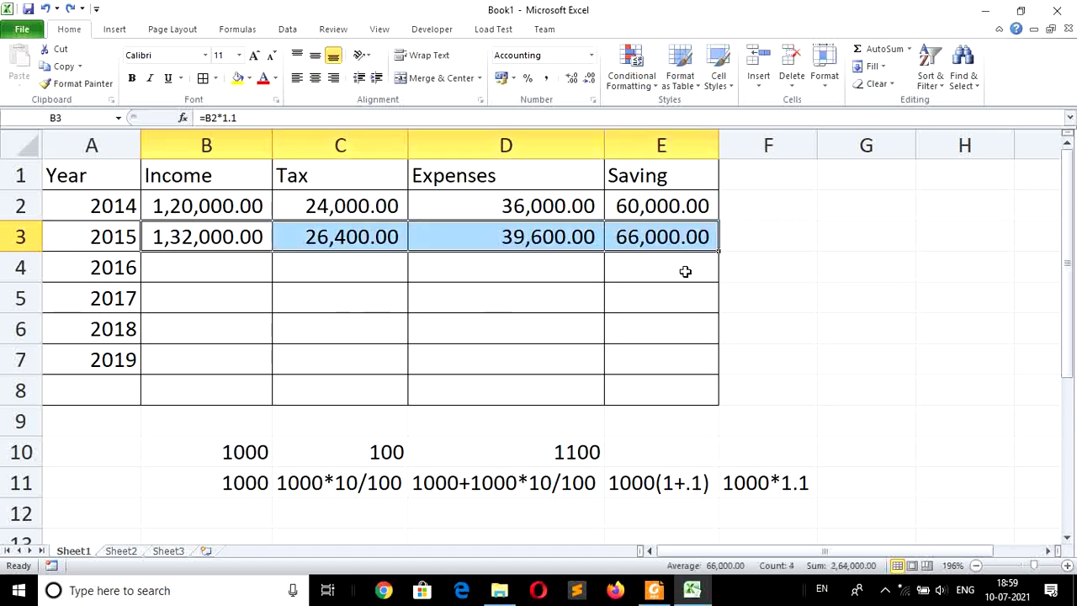
{"action": "left_click_drag", "start_coordinate": [717, 251], "coordinate": [726, 366]}
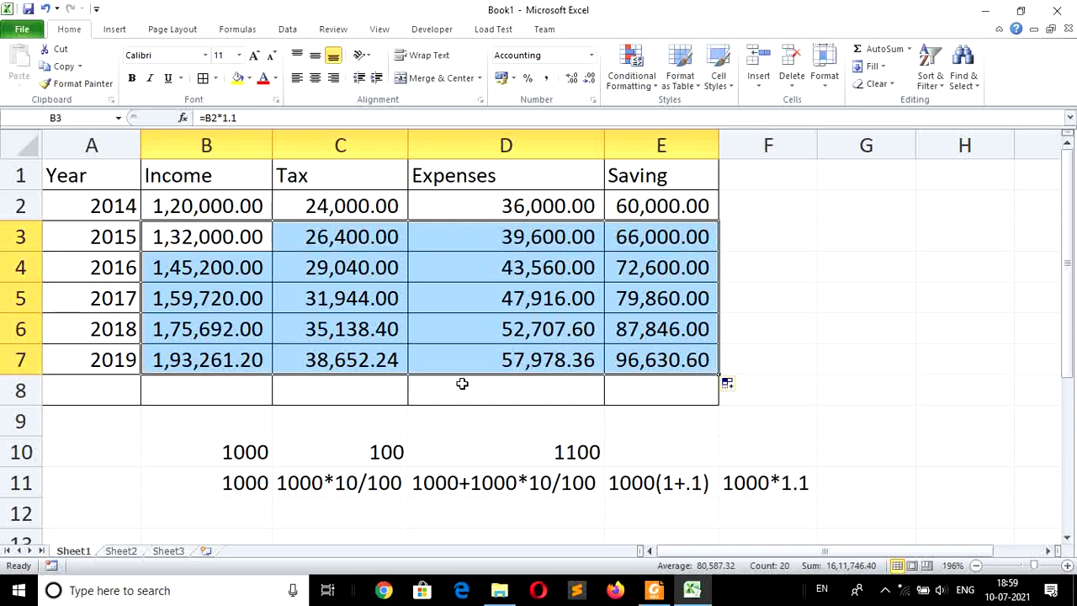
{"action": "left_click", "coordinate": [103, 395]}
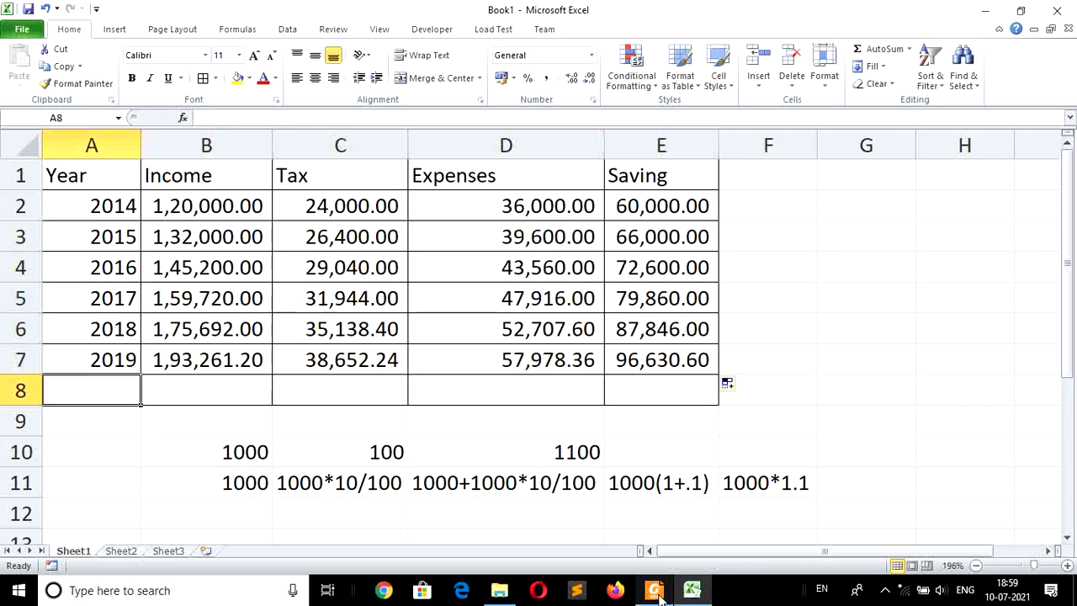
{"action": "left_click", "coordinate": [655, 589]}
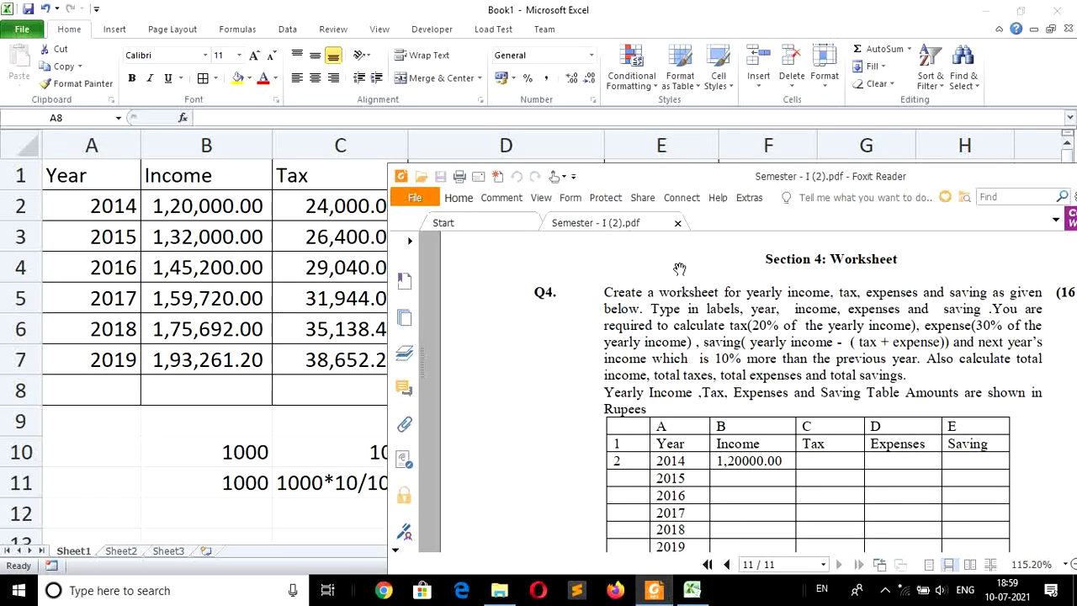
{"action": "left_click_drag", "start_coordinate": [734, 177], "coordinate": [715, 103]}
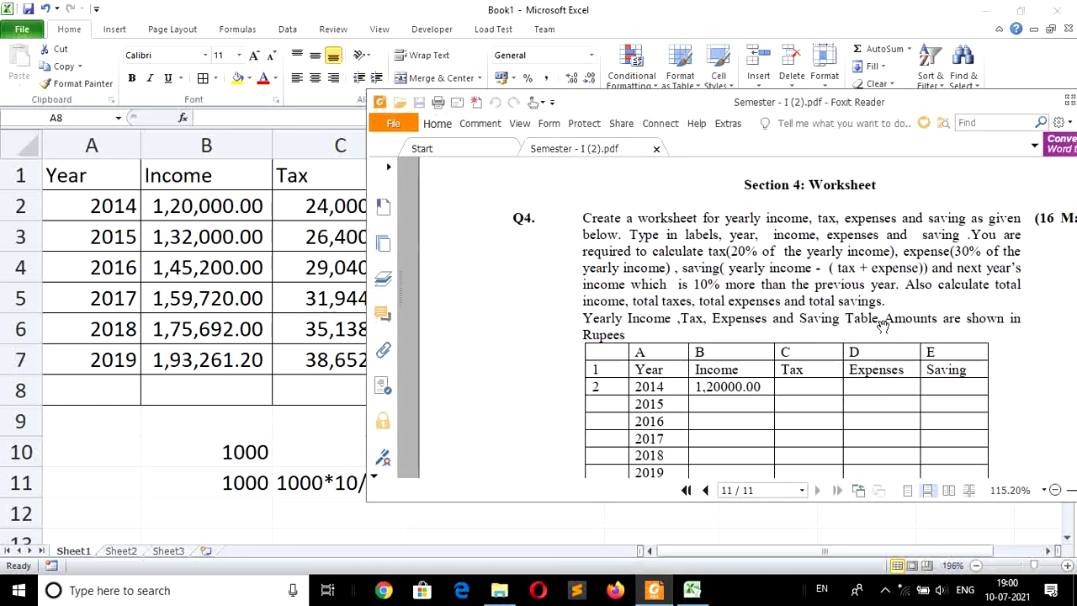
{"action": "scroll", "coordinate": [1020, 367], "scroll_direction": "down", "scroll_amount": 2}
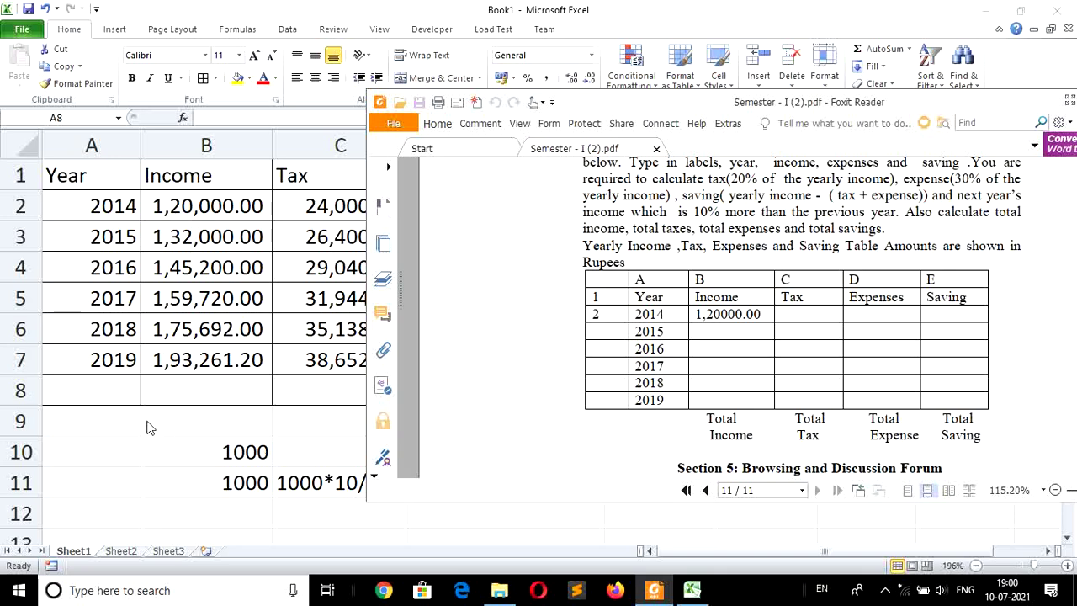
{"action": "key", "text": "alt+Tab"}
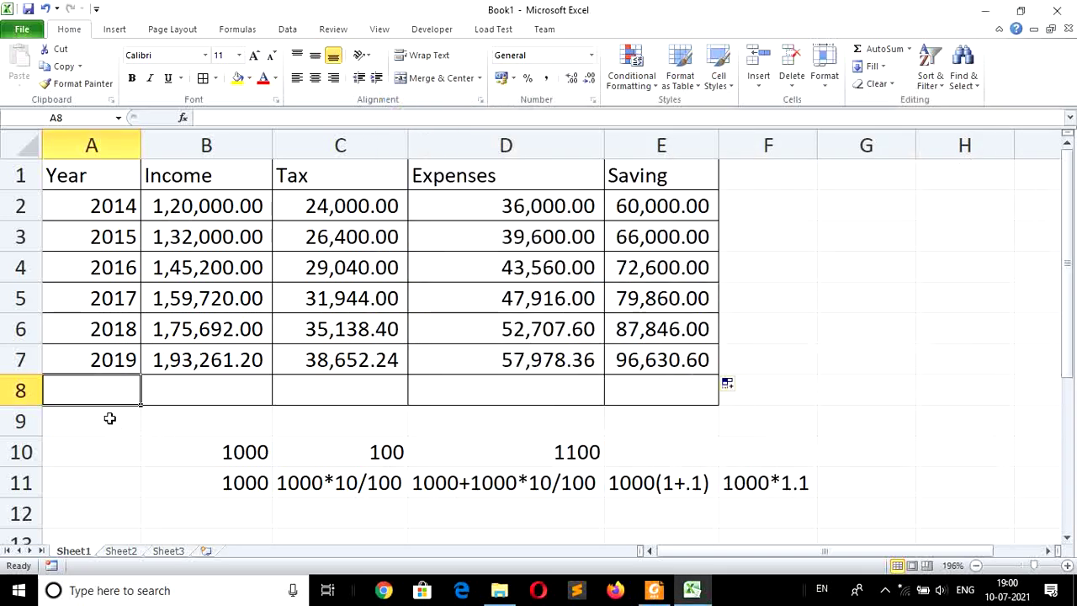
Enter the labels Total Income in B9 and Total Tax in C9
{"action": "left_click", "coordinate": [110, 419]}
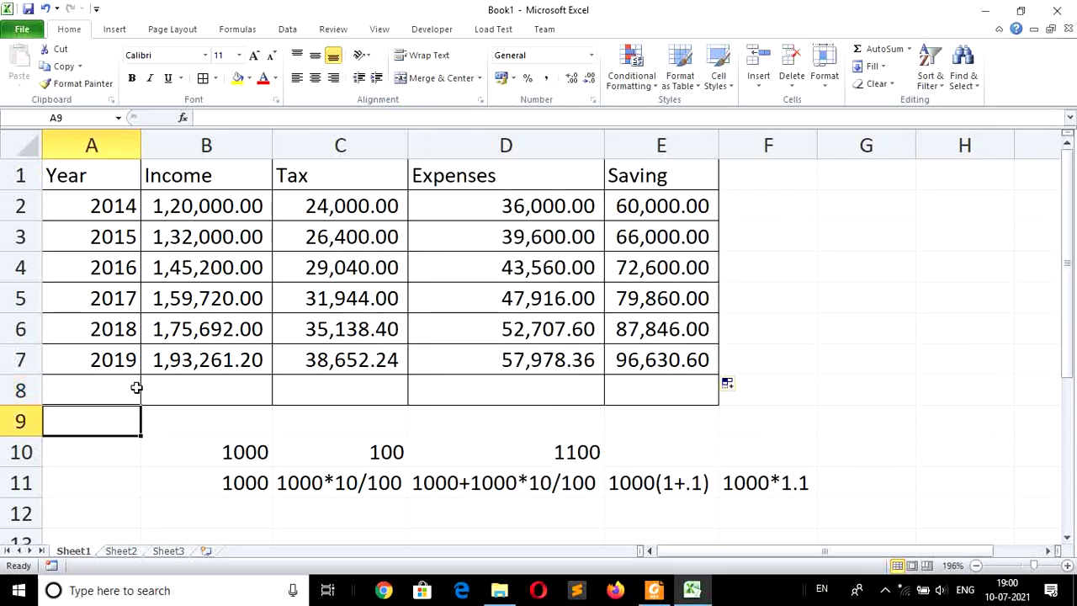
{"action": "left_click", "coordinate": [181, 423]}
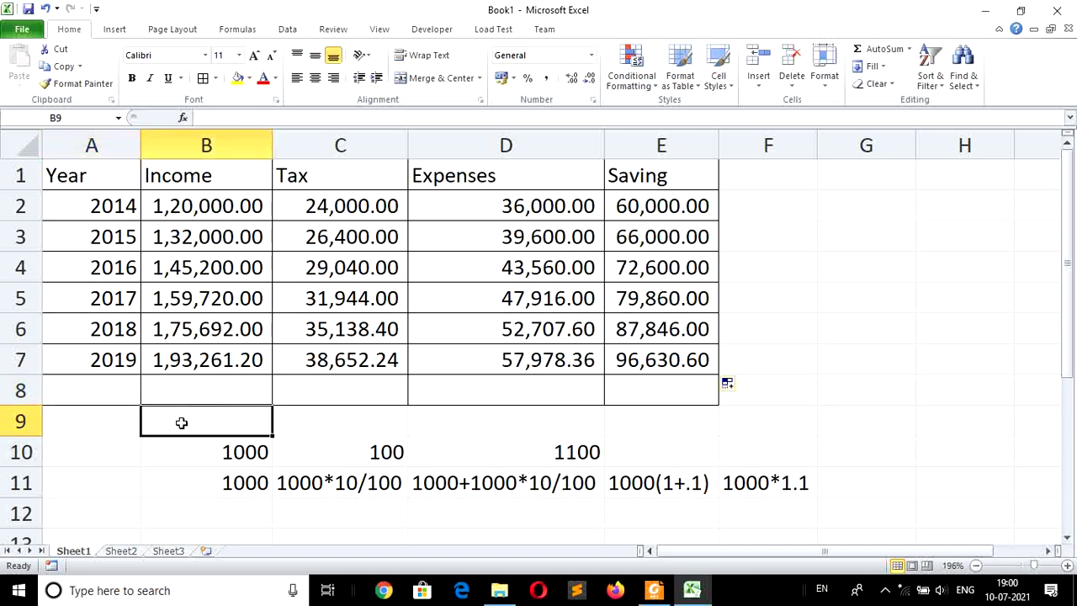
{"action": "type", "text": "Tota"}
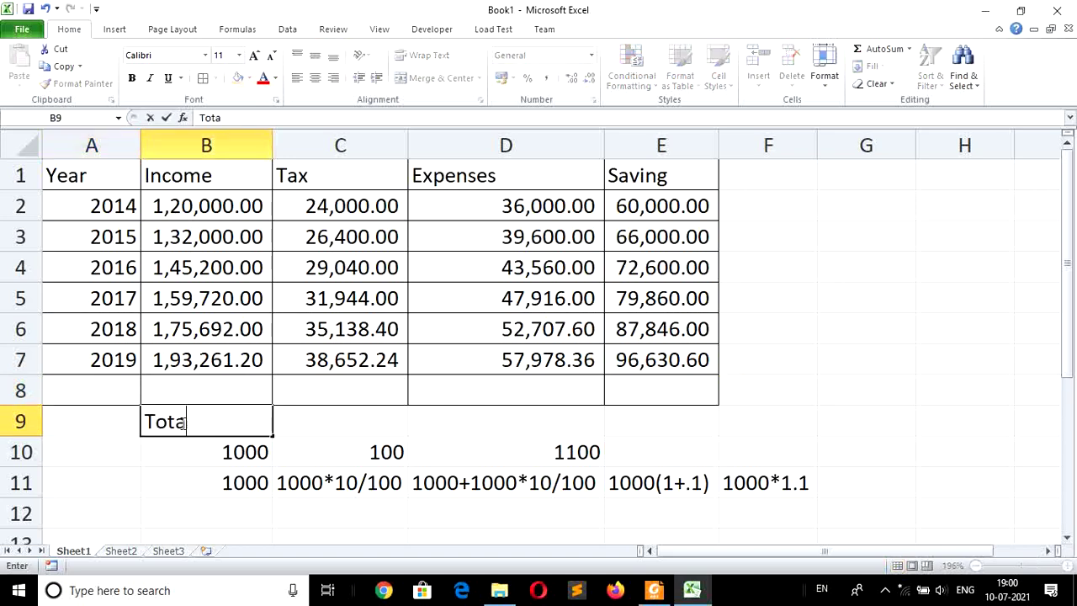
{"action": "type", "text": "l"}
{"action": "key", "text": "Return"}
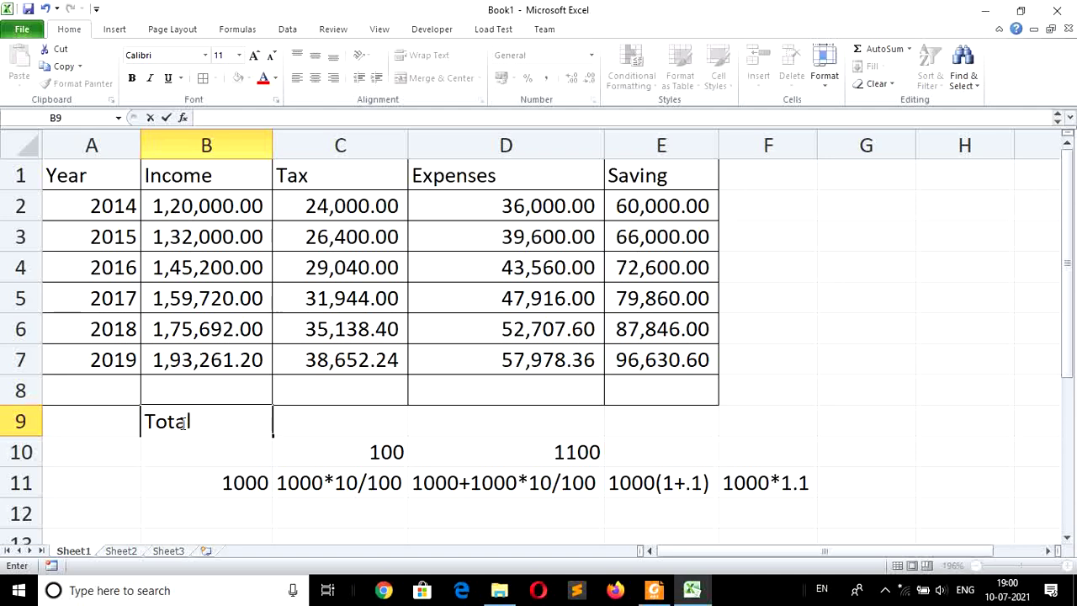
{"action": "type", "text": "Income"}
{"action": "key", "text": "Tab"}
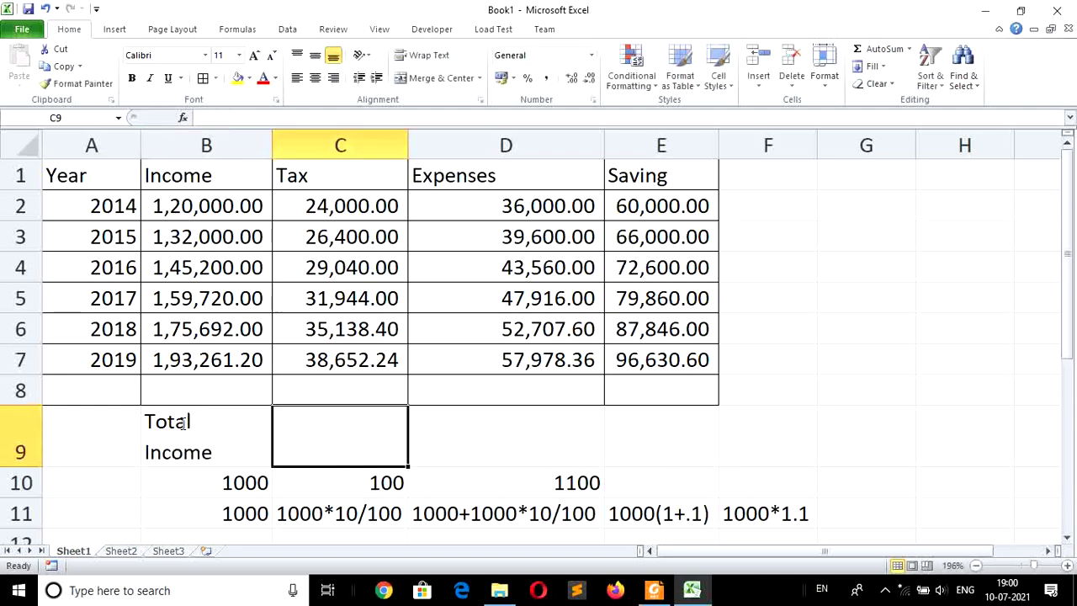
{"action": "type", "text": "Tot"}
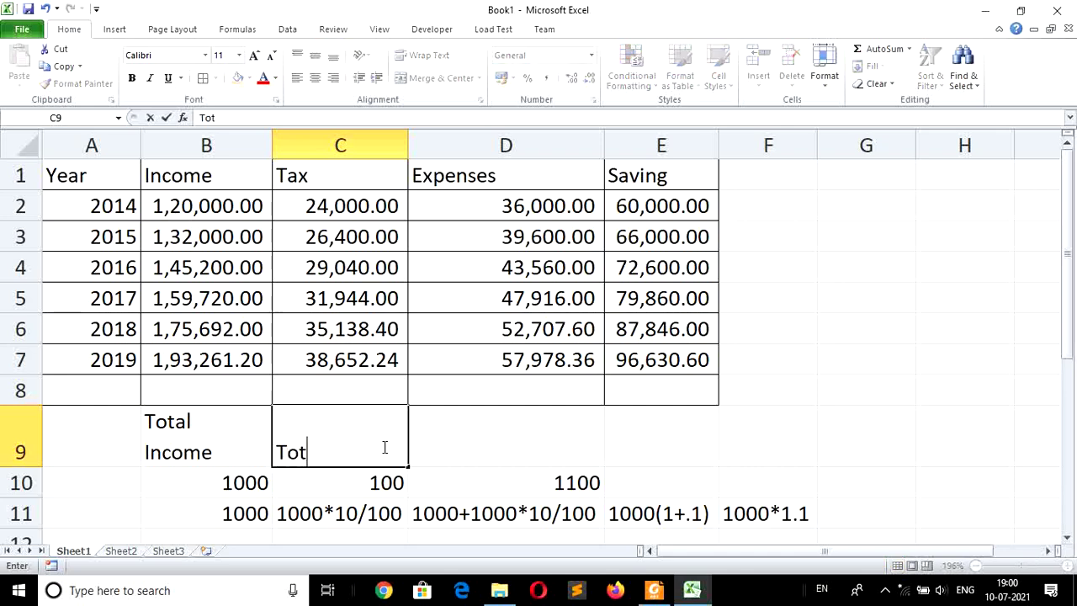
{"action": "type", "text": "al Tax"}
{"action": "key", "text": "Tab"}
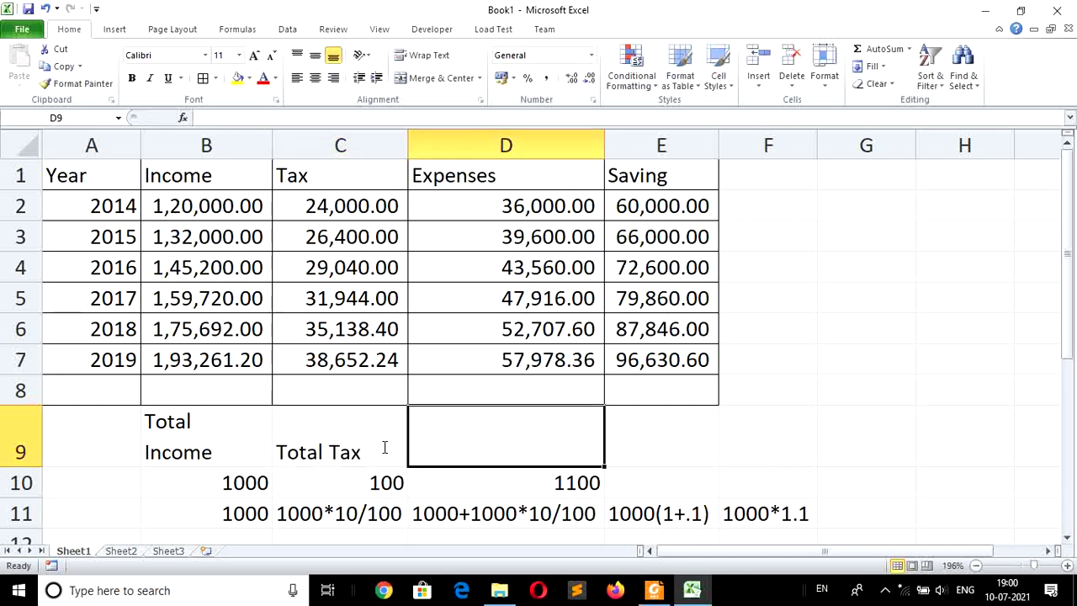
Add two-line labels Total Expenses in D9 and Total Saving in E9
{"action": "type", "text": "To"}
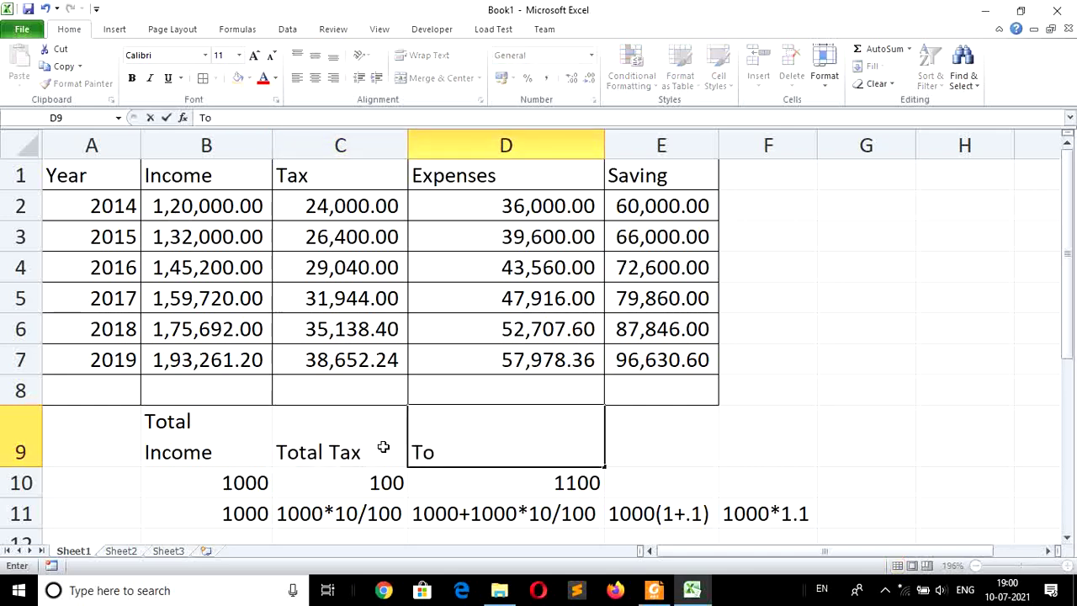
{"action": "type", "text": "tal"}
{"action": "key", "text": "alt+Return"}
{"action": "type", "text": "Expenses"}
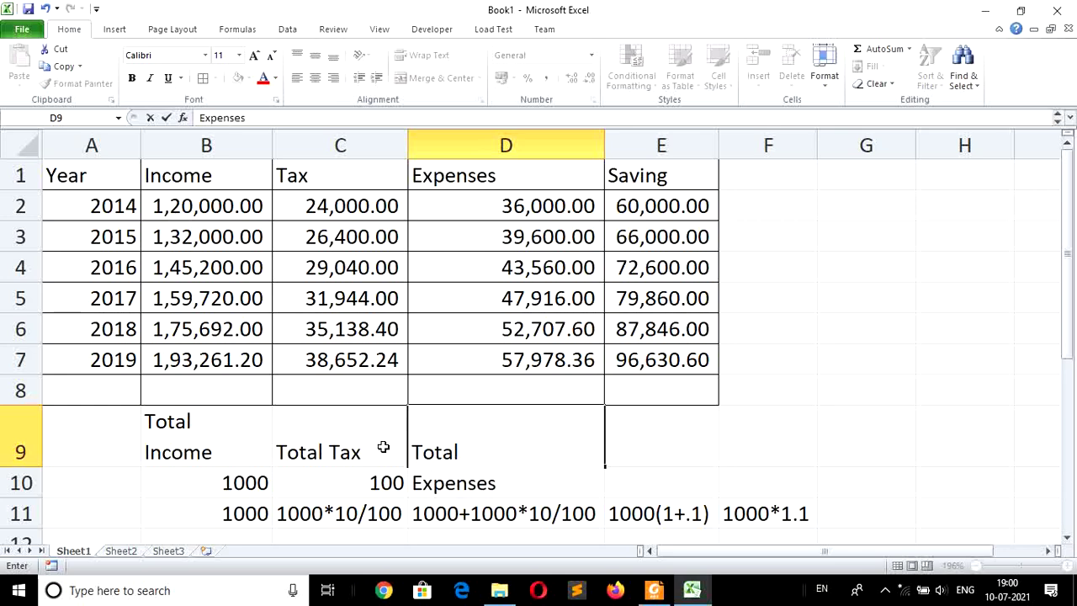
{"action": "key", "text": "Return"}
{"action": "key", "text": "Up"}
{"action": "key", "text": "Right"}
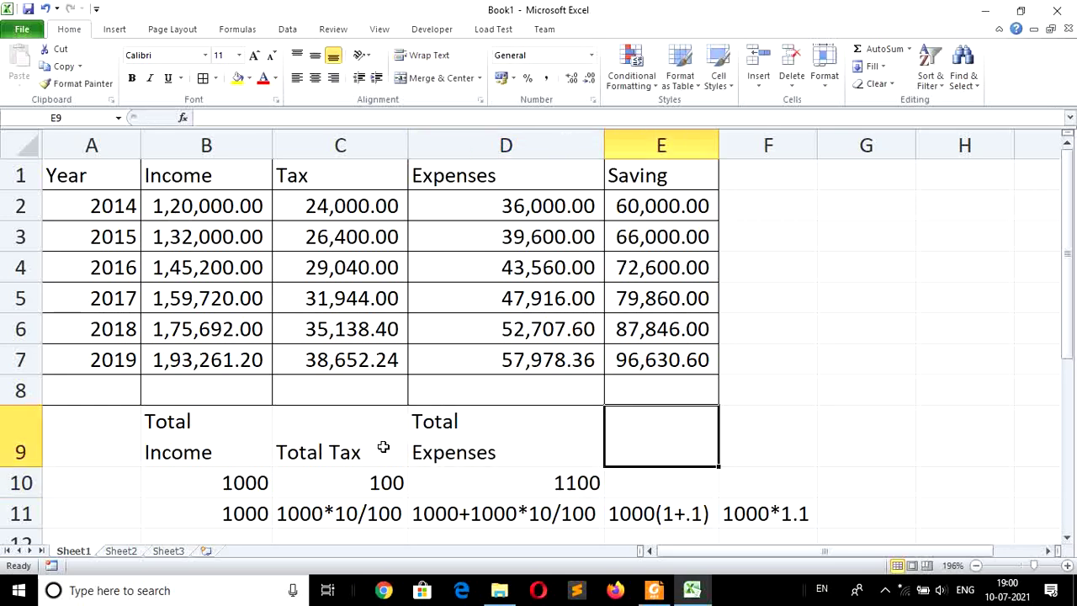
{"action": "type", "text": "Total"}
{"action": "key", "text": "alt+Return"}
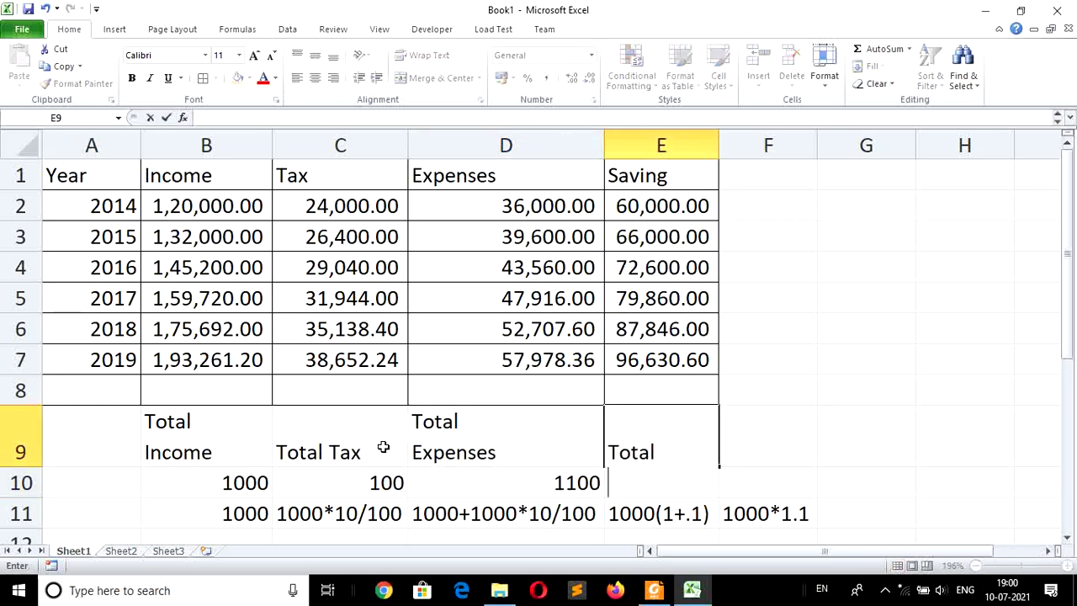
{"action": "type", "text": "Saving"}
{"action": "key", "text": "Return"}
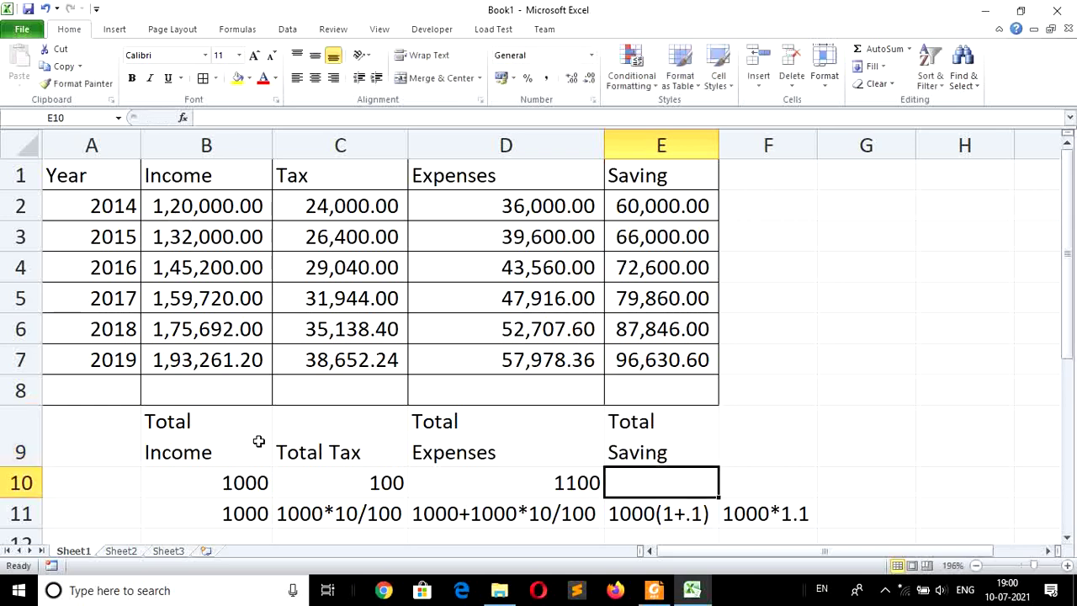
Add borders around the Total labels row
{"action": "left_click", "coordinate": [108, 432]}
{"action": "key", "text": "shift+Right"}
{"action": "key", "text": "shift+Right"}
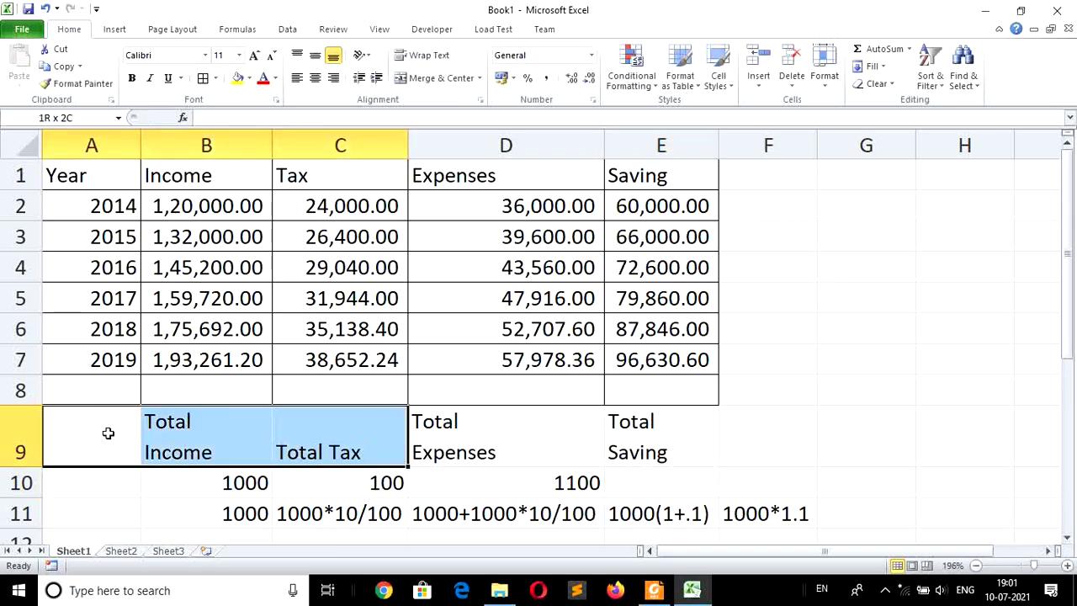
{"action": "key", "text": "shift+Right"}
{"action": "key", "text": "shift+Right"}
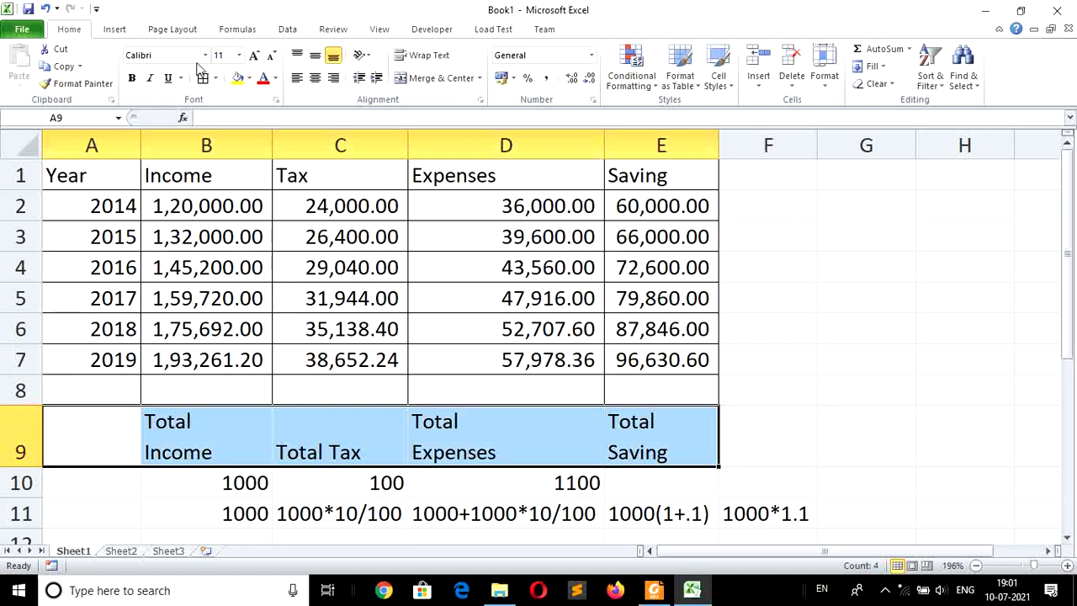
{"action": "left_click", "coordinate": [202, 78]}
Delete the scratch calculations in rows 10–11
{"action": "left_click", "coordinate": [235, 482]}
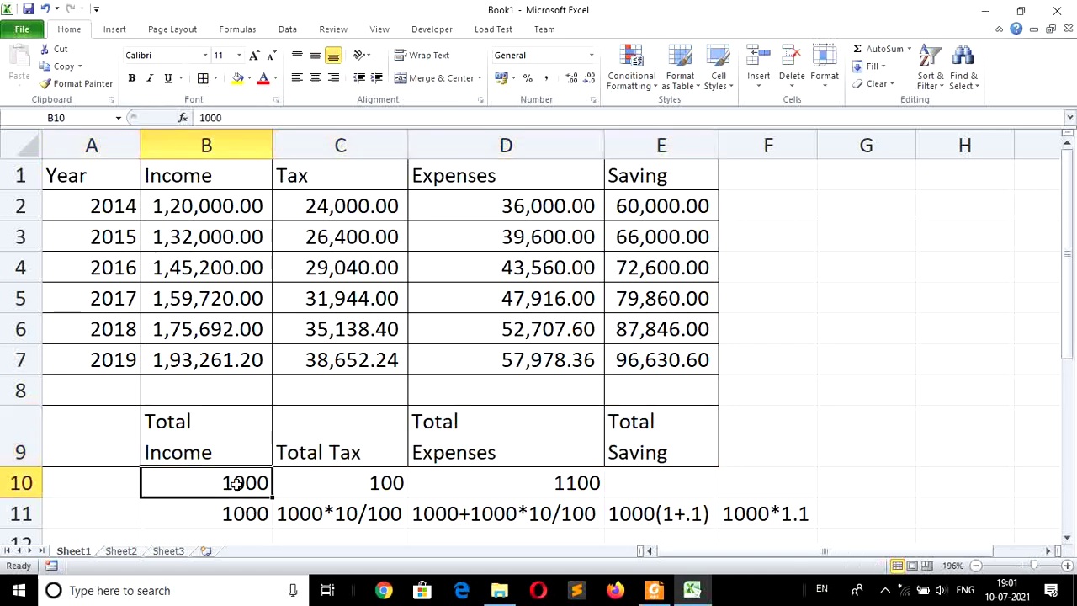
{"action": "key", "text": "shift+Right"}
{"action": "key", "text": "shift+Right"}
{"action": "key", "text": "shift+Right"}
{"action": "key", "text": "shift+Right"}
{"action": "key", "text": "shift+Down"}
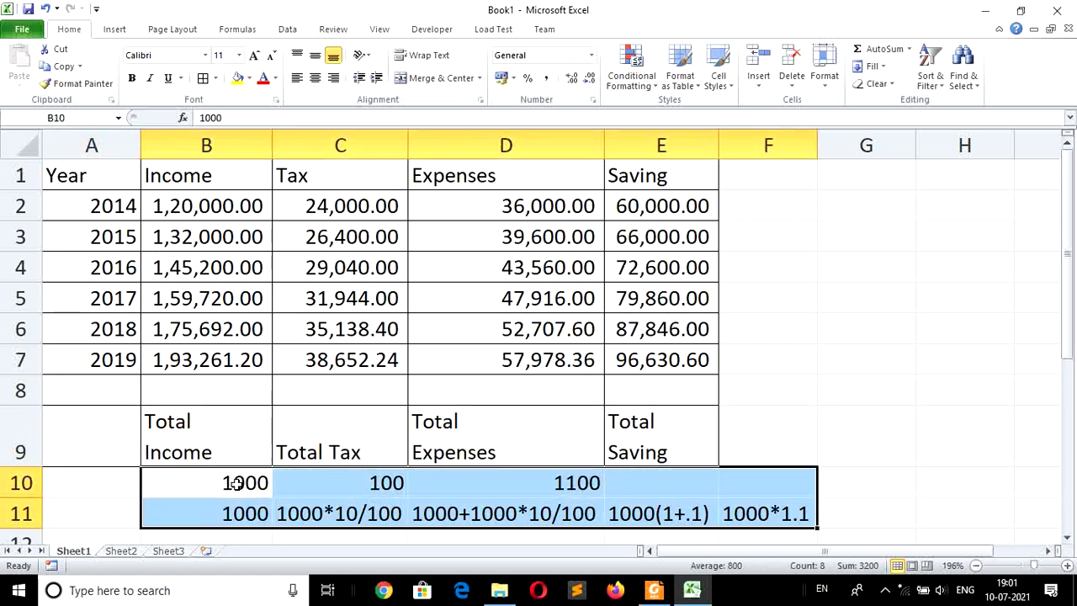
{"action": "key", "text": "Delete"}
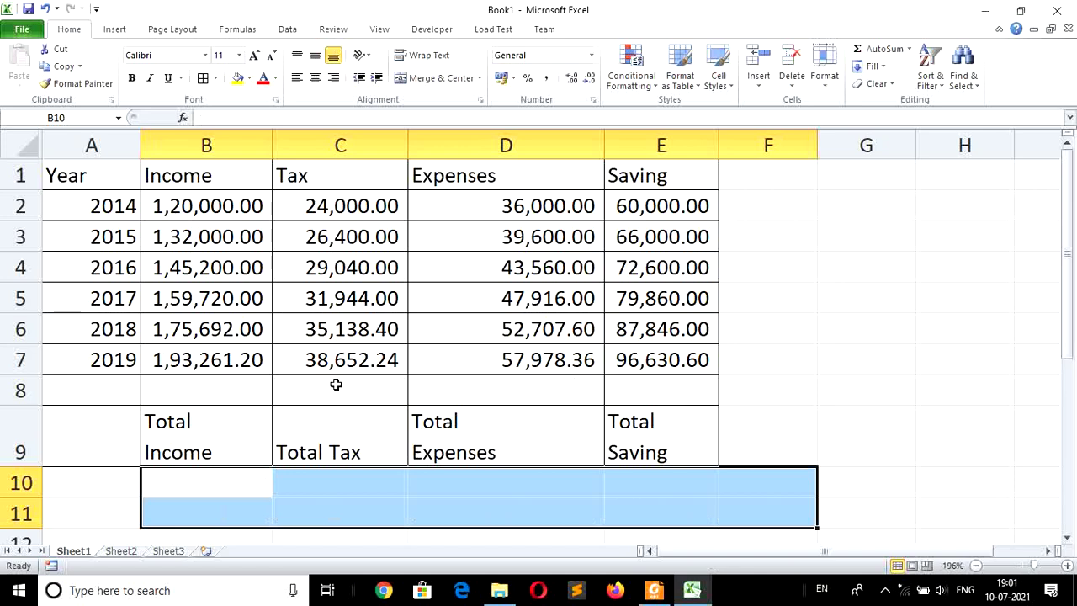
Make B8:E9 bold and centred
{"action": "left_click", "coordinate": [176, 391]}
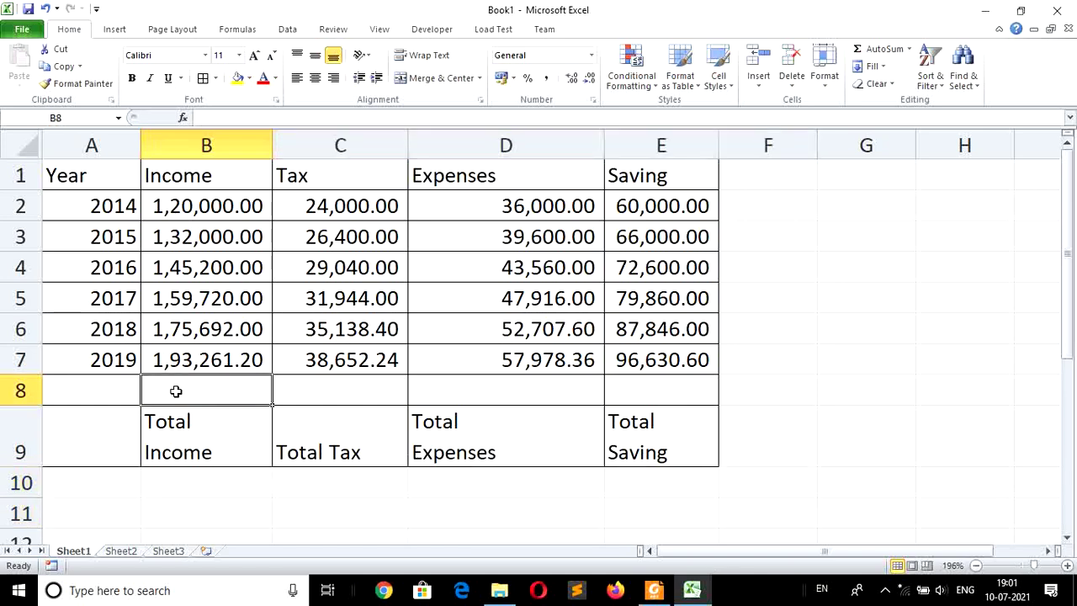
{"action": "key", "text": "shift+Right"}
{"action": "key", "text": "shift+Right"}
{"action": "key", "text": "shift+Right"}
{"action": "key", "text": "shift+Down"}
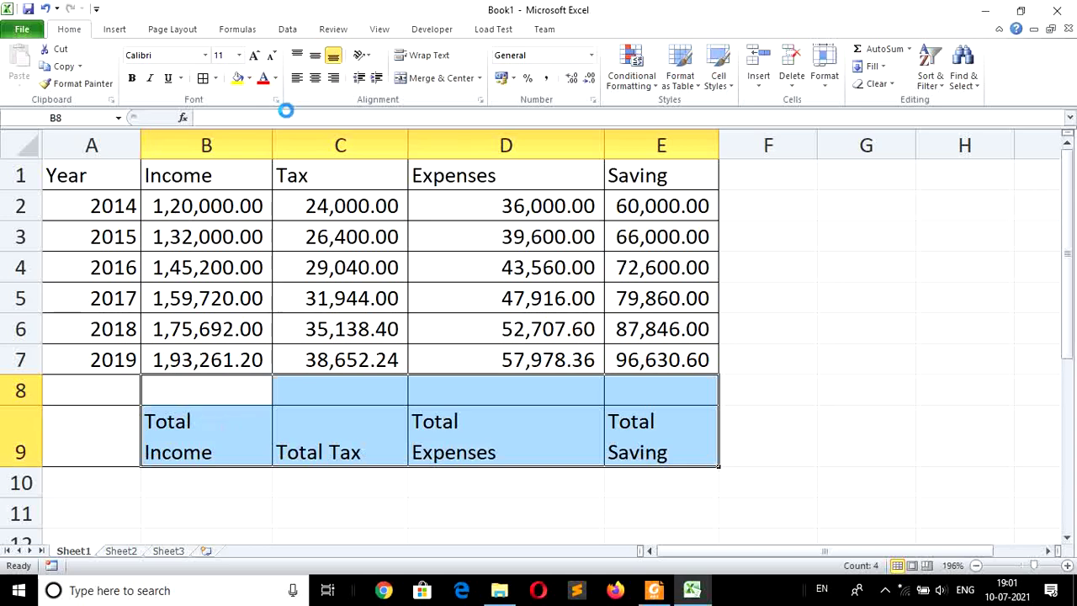
{"action": "key", "text": "ctrl+b"}
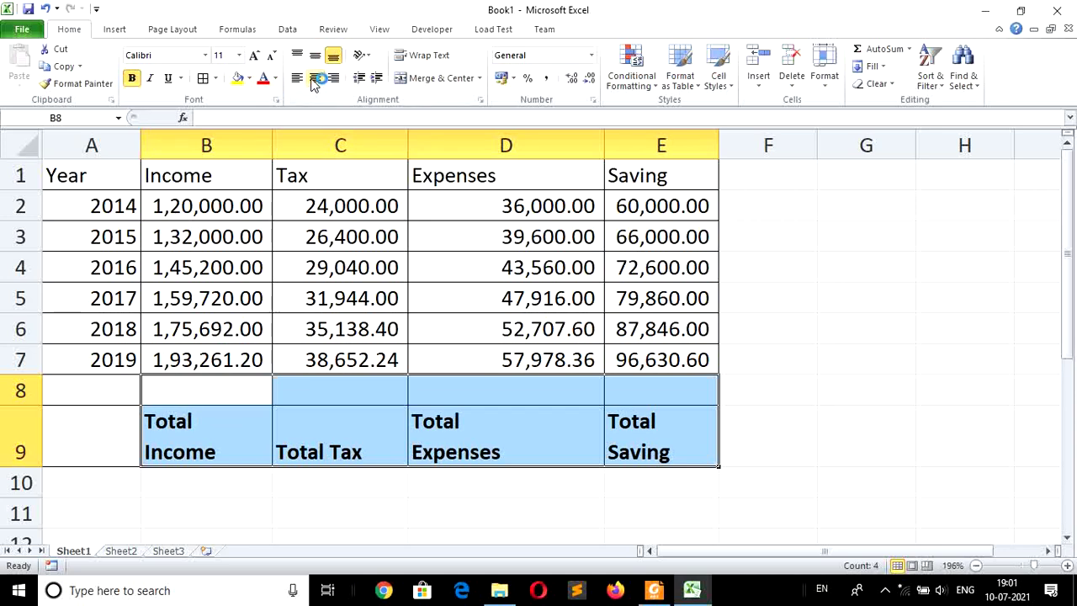
{"action": "left_click", "coordinate": [314, 78]}
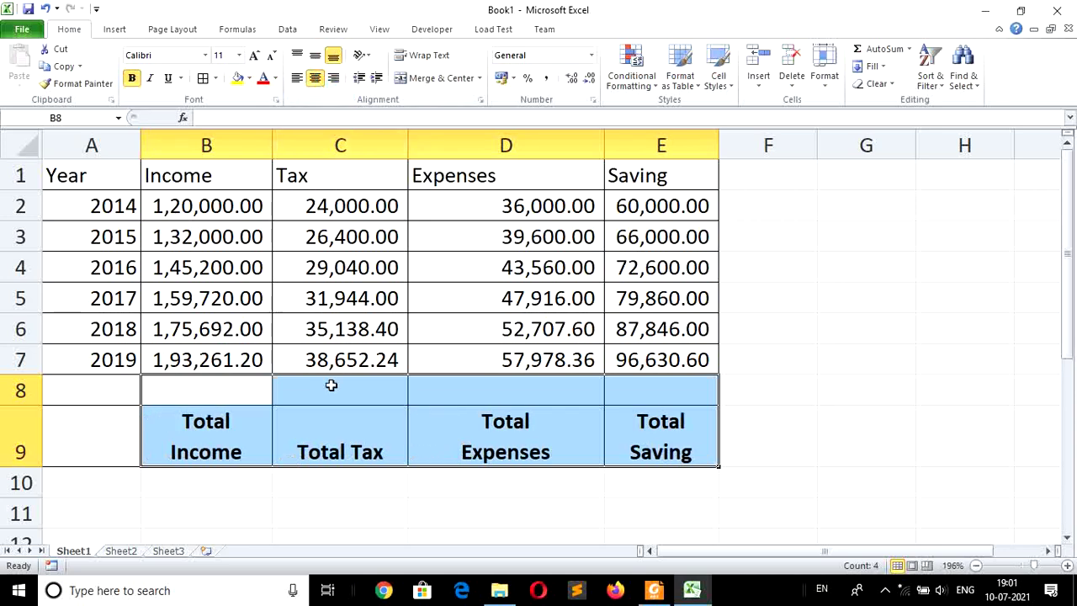
{"action": "left_click", "coordinate": [209, 389]}
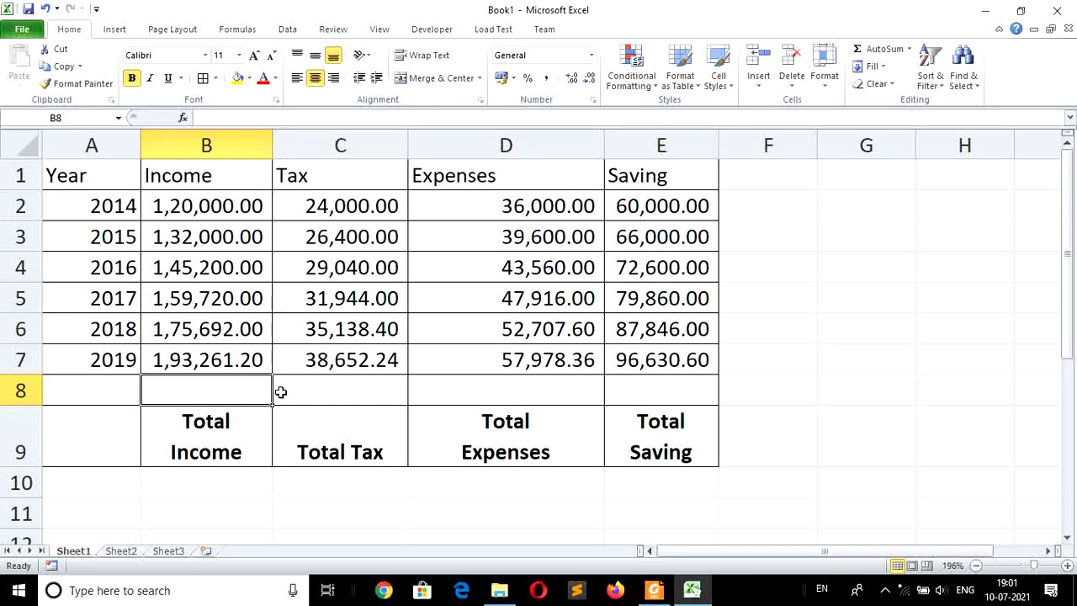
{"action": "type", "text": "="}
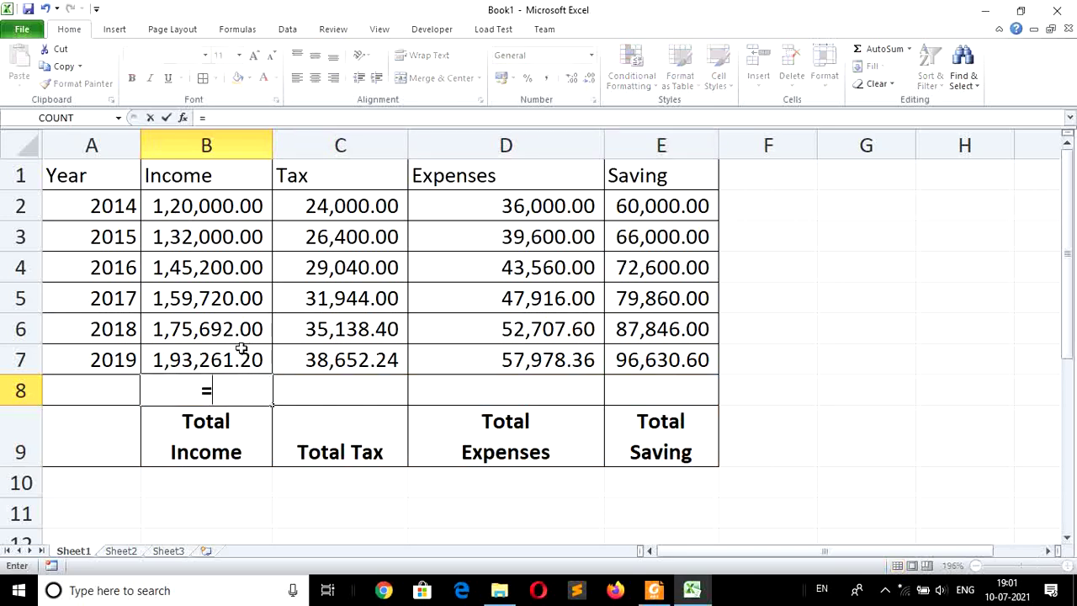
{"action": "left_click", "coordinate": [205, 205]}
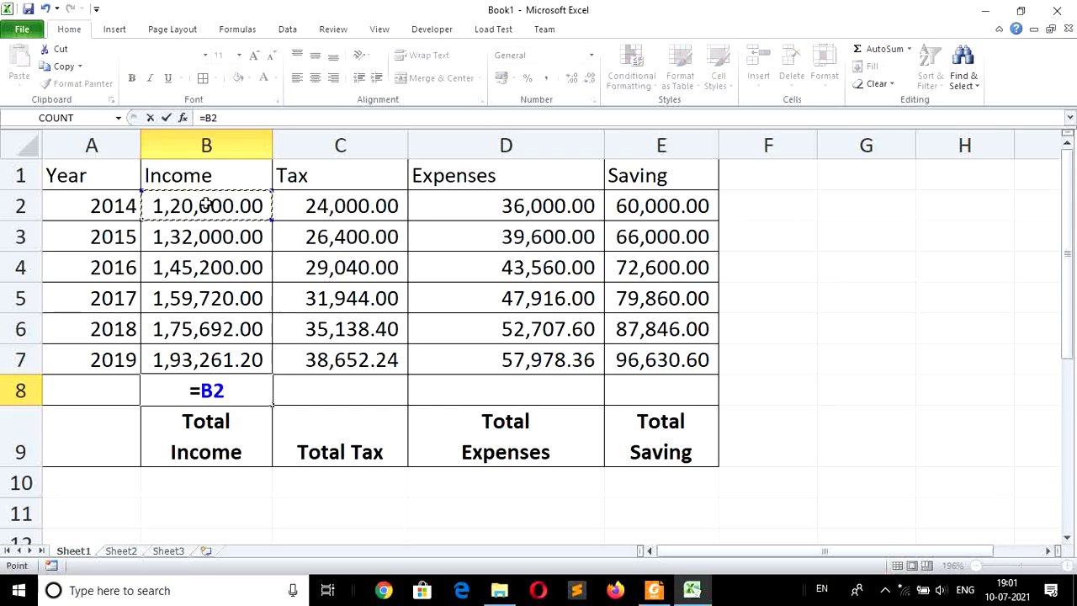
{"action": "type", "text": "+"}
{"action": "left_click", "coordinate": [182, 236]}
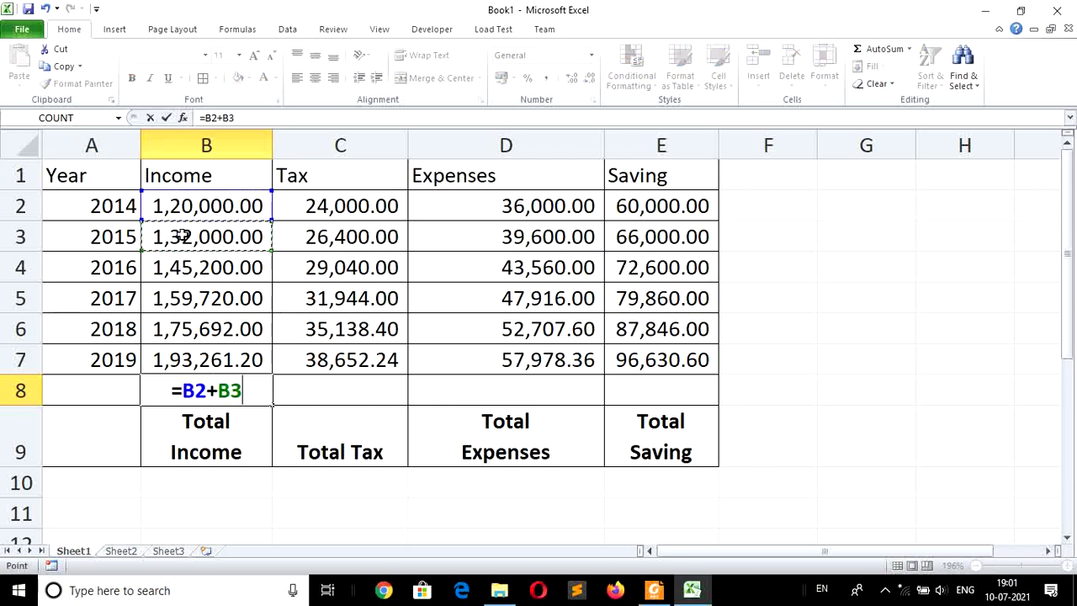
{"action": "type", "text": "+"}
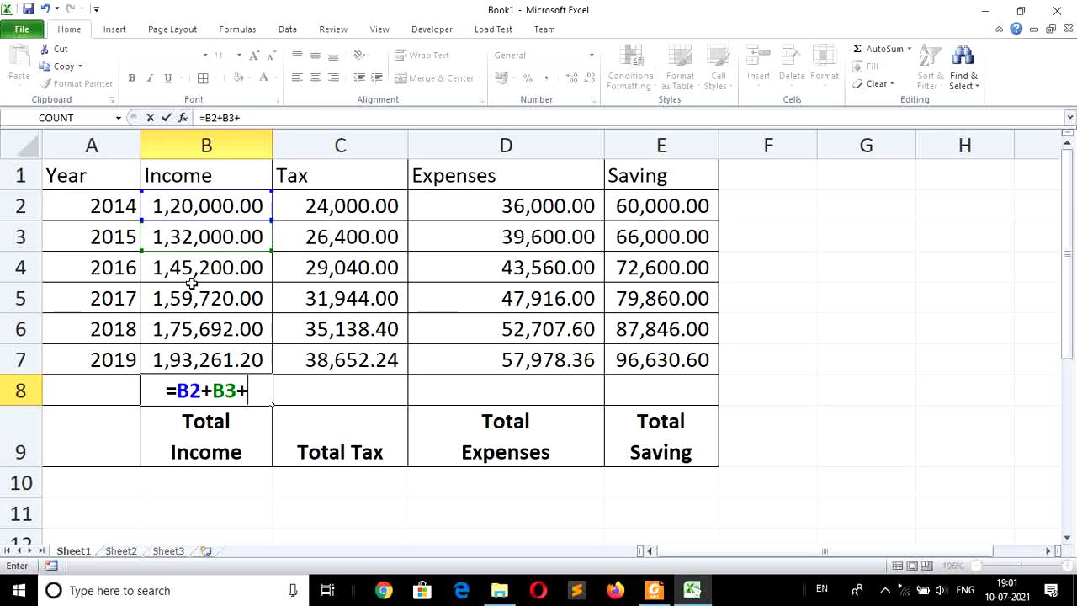
{"action": "key", "text": "BackSpace"}
{"action": "key", "text": "BackSpace"}
{"action": "key", "text": "BackSpace"}
{"action": "key", "text": "BackSpace"}
{"action": "key", "text": "BackSpace"}
{"action": "key", "text": "BackSpace"}
{"action": "key", "text": "Escape"}
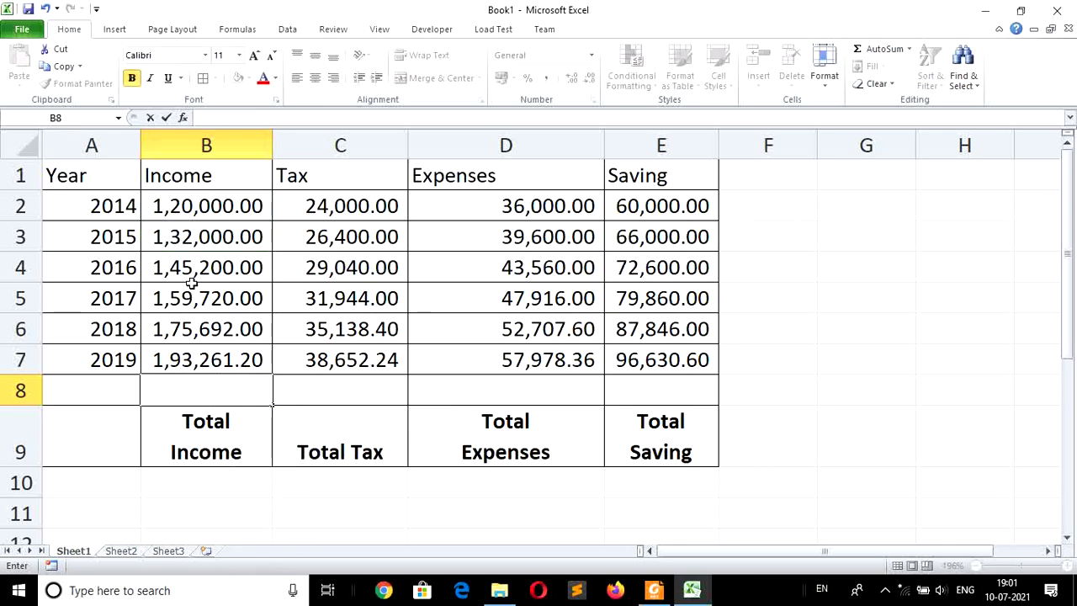
{"action": "key", "text": "Return"}
{"action": "key", "text": "Up"}
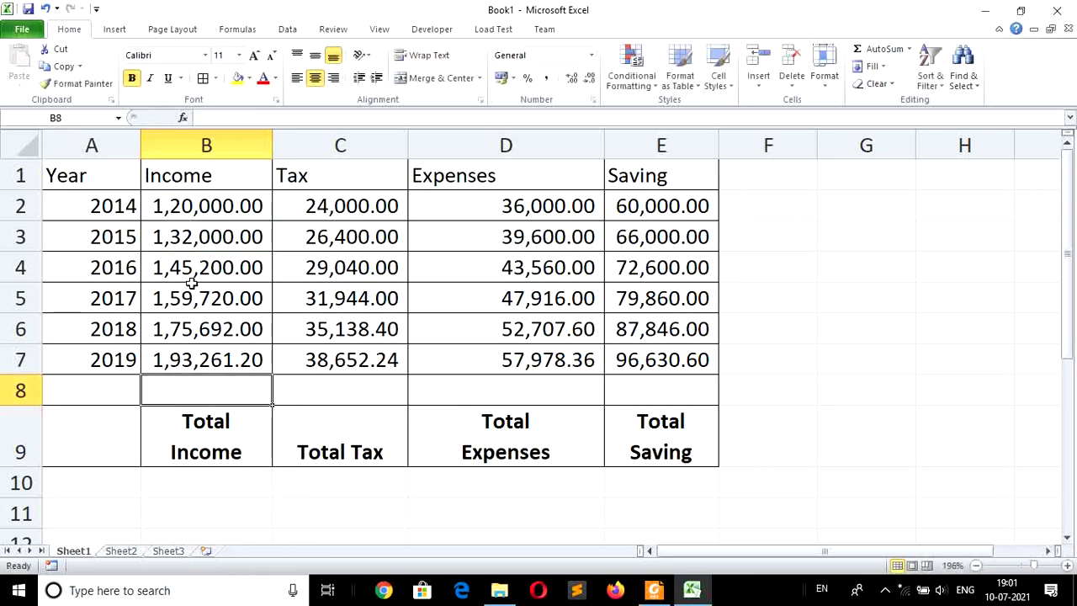
{"action": "key", "text": "shift+Up"}
{"action": "key", "text": "shift+Up"}
{"action": "key", "text": "shift+Up"}
{"action": "key", "text": "shift+Up"}
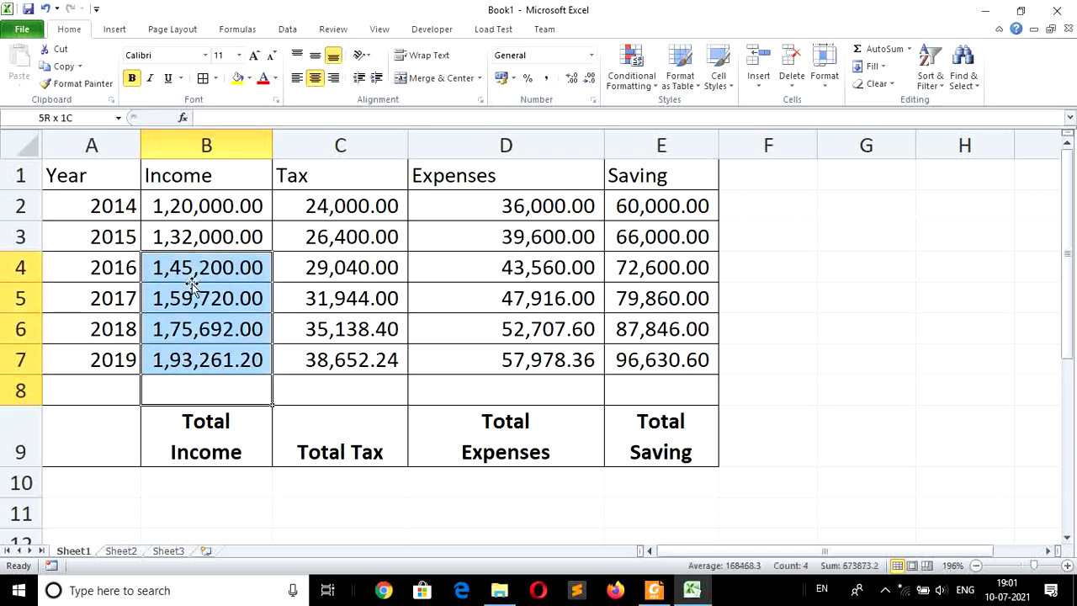
{"action": "key", "text": "shift+Up"}
{"action": "key", "text": "shift+Up"}
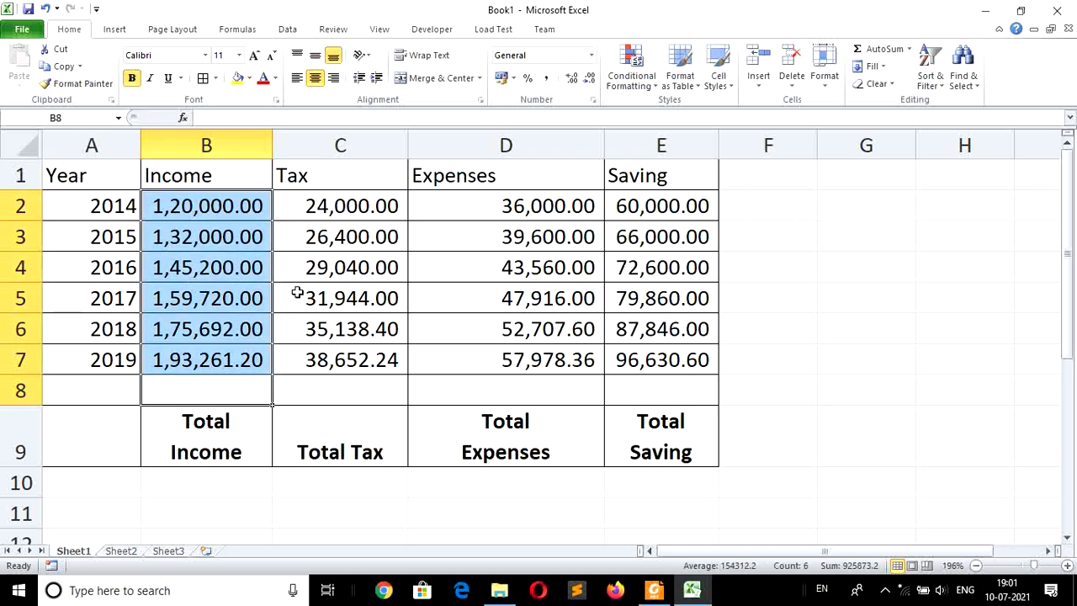
{"action": "left_click", "coordinate": [875, 49]}
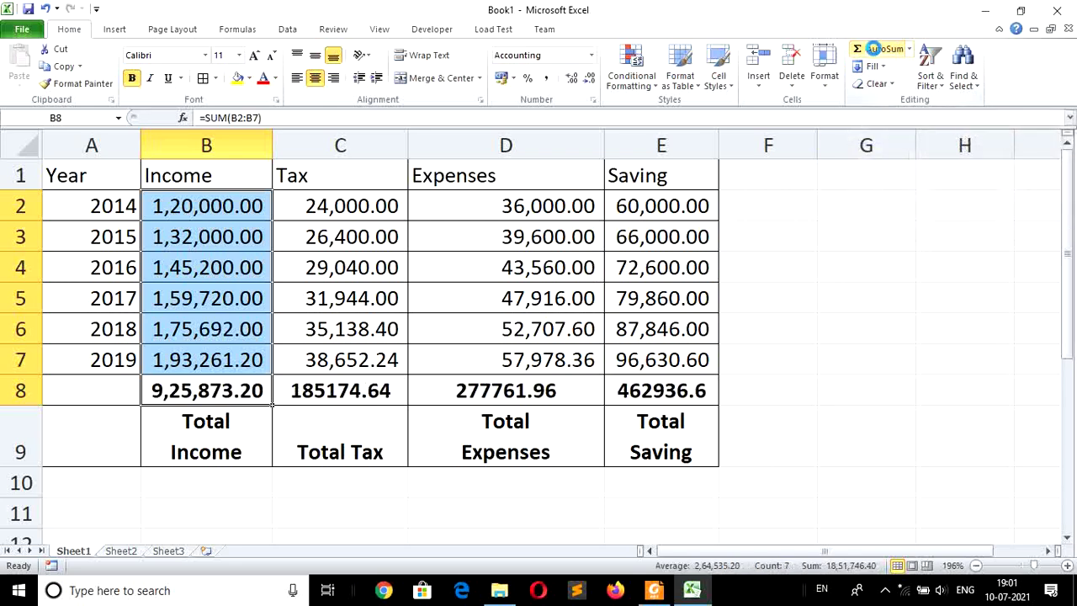
{"action": "left_click", "coordinate": [878, 368]}
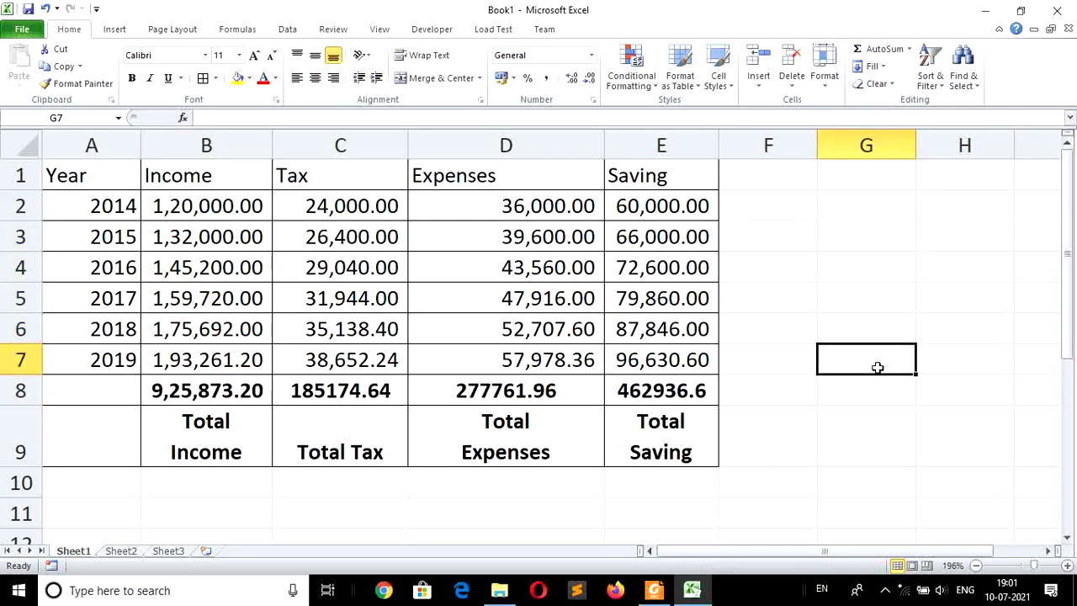
{"action": "key", "text": "ctrl+z"}
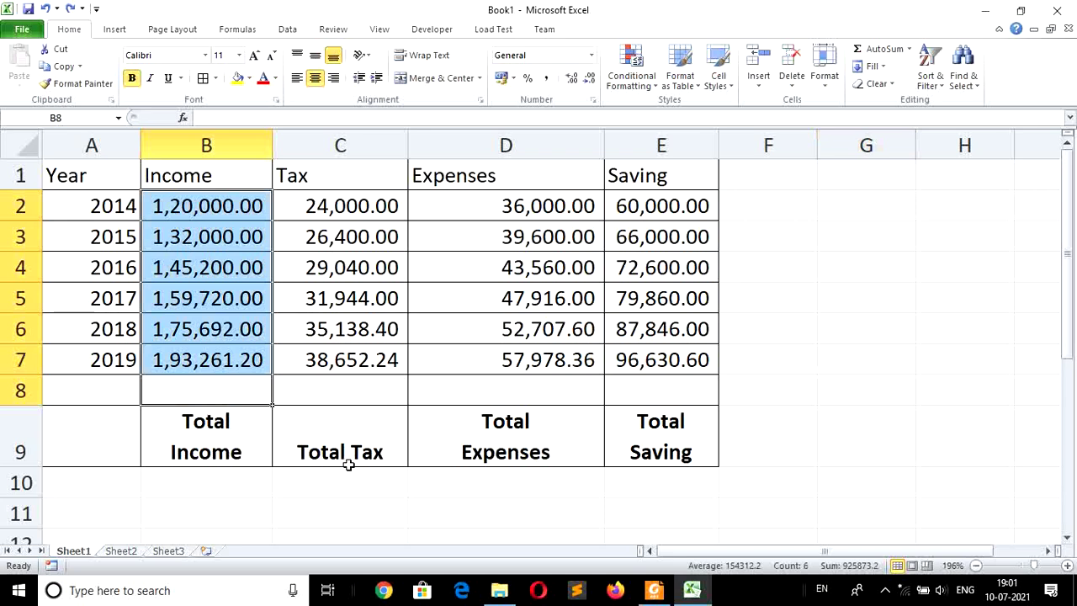
Sum B2:B7 into B8 using AutoSum (Alt+=), giving the 9,25,873.20 income total
{"action": "left_click", "coordinate": [225, 388]}
{"action": "type", "text": "="}
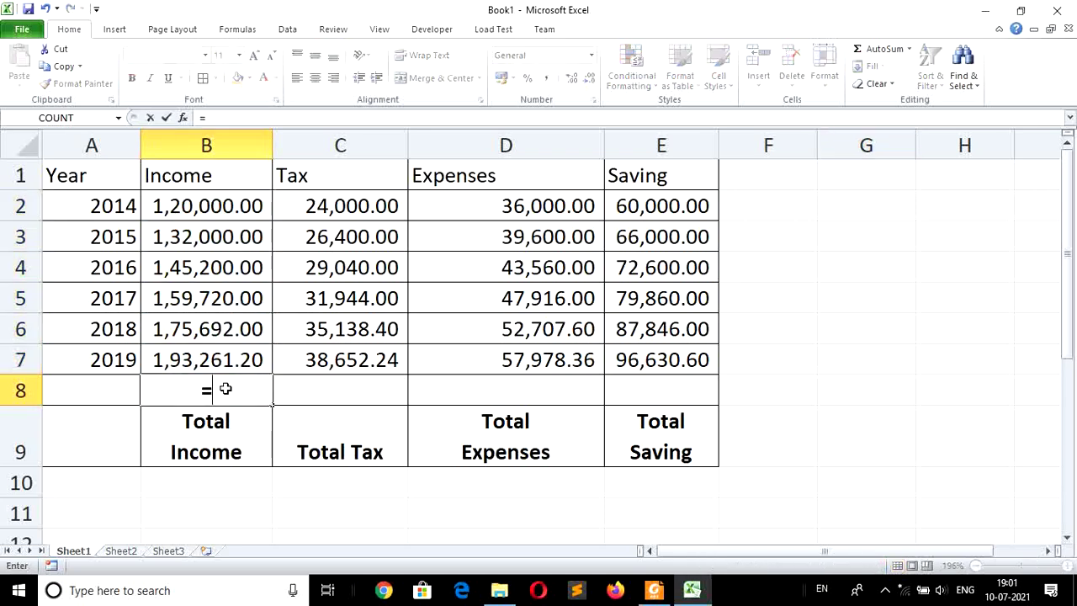
{"action": "type", "text": "sum"}
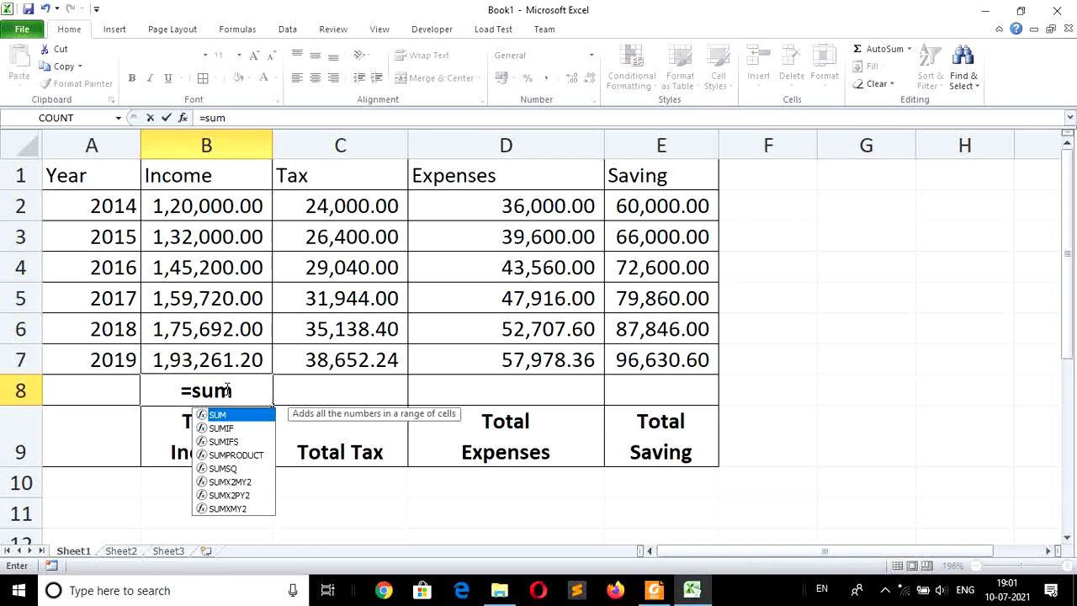
{"action": "type", "text": "("}
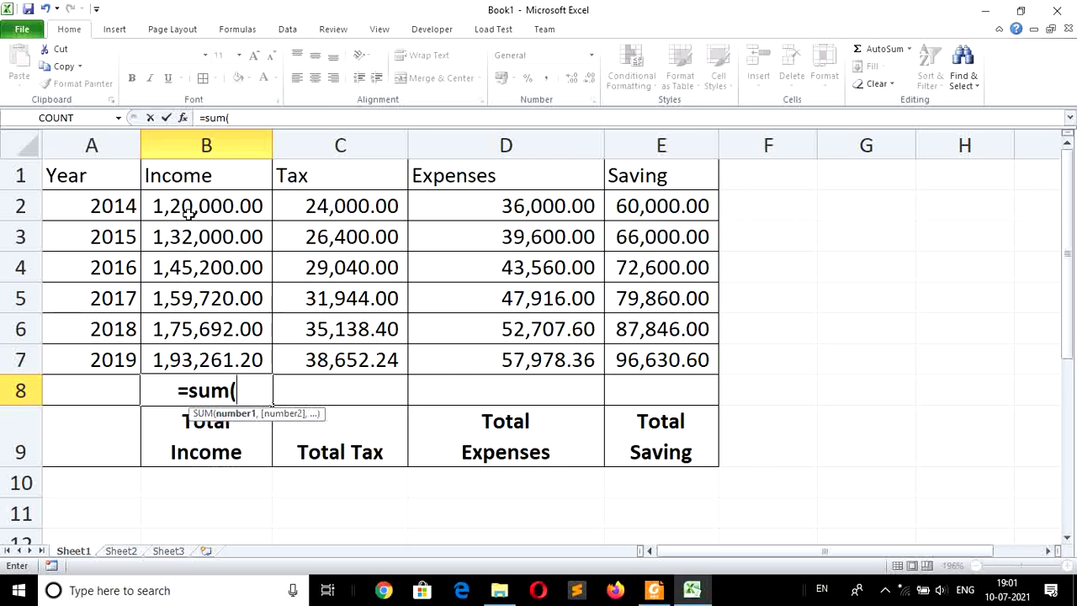
{"action": "left_click_drag", "start_coordinate": [189, 213], "coordinate": [206, 361]}
{"action": "key", "text": "Return"}
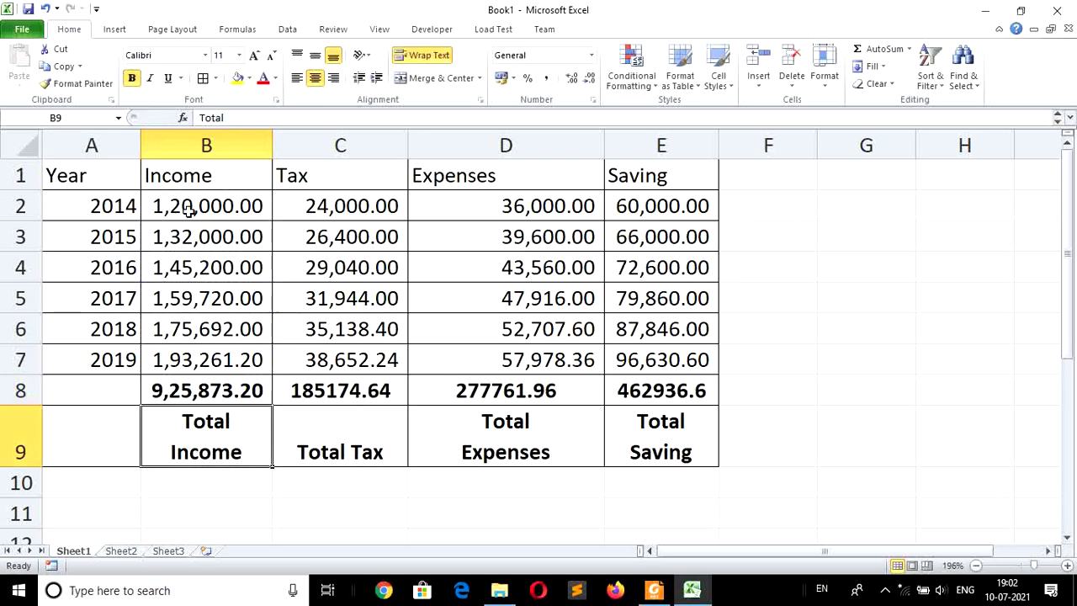
{"action": "key", "text": "ctrl+z"}
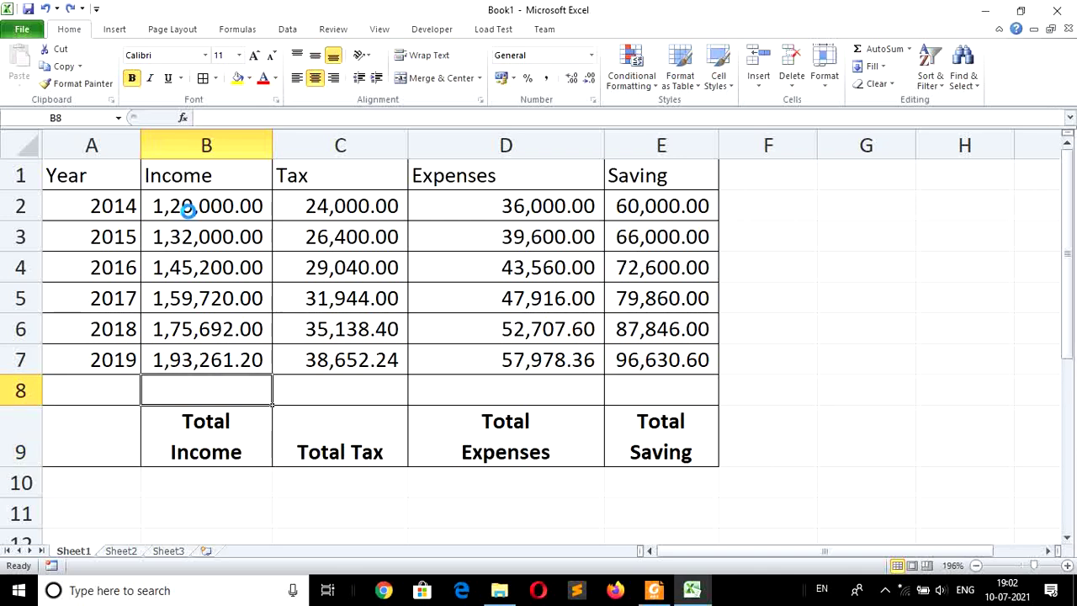
{"action": "key", "text": "alt+equal"}
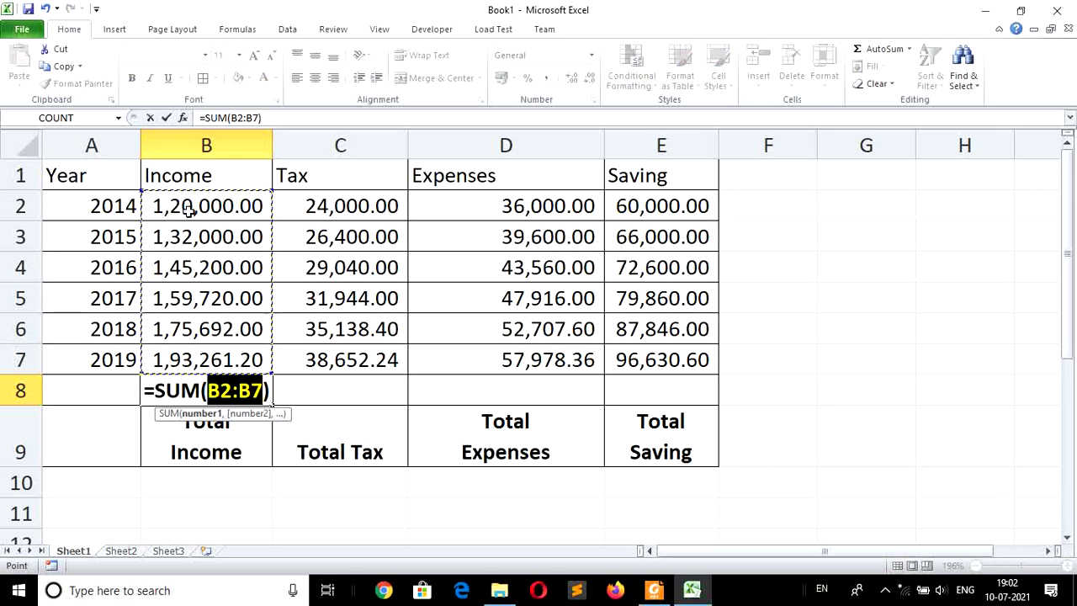
{"action": "key", "text": "Return"}
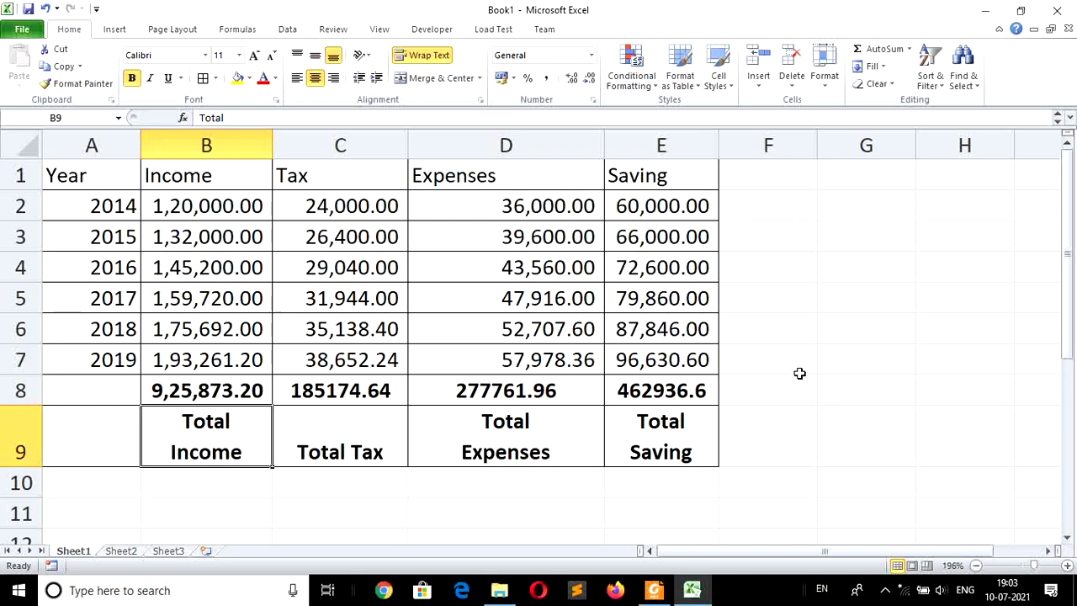
Enter =B2-SUM(C2:D2) in E2 for the 2014 saving of 60,000.00
{"action": "left_click", "coordinate": [652, 204]}
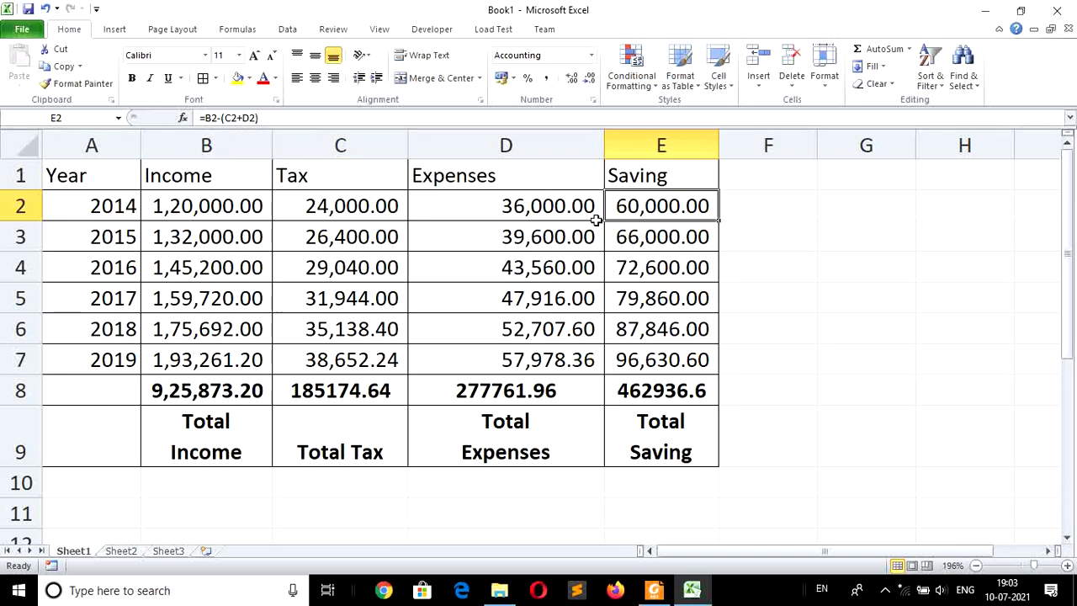
{"action": "type", "text": "="}
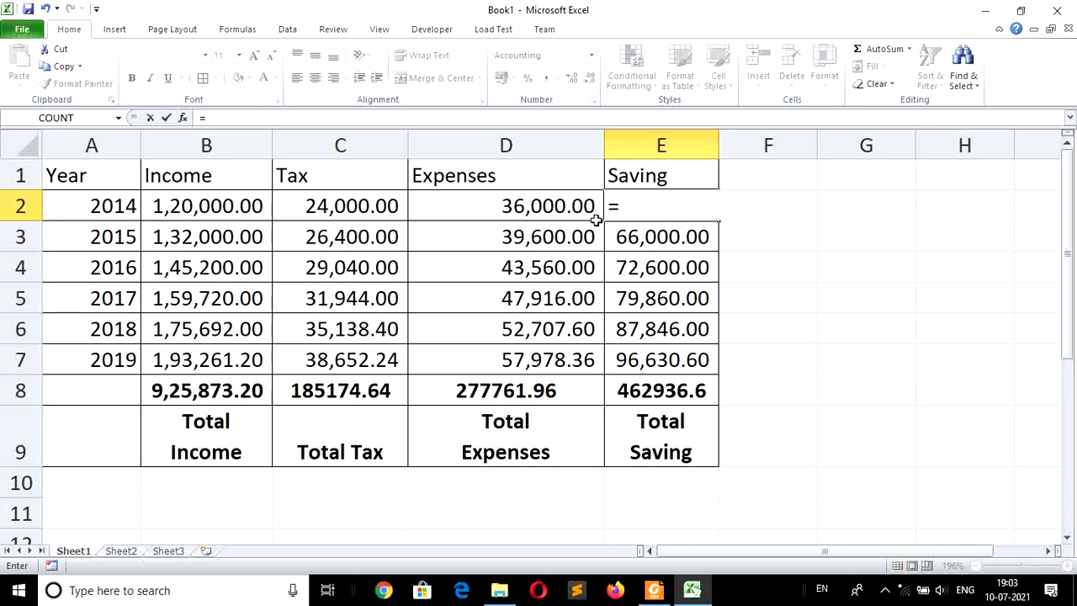
{"action": "left_click", "coordinate": [230, 205]}
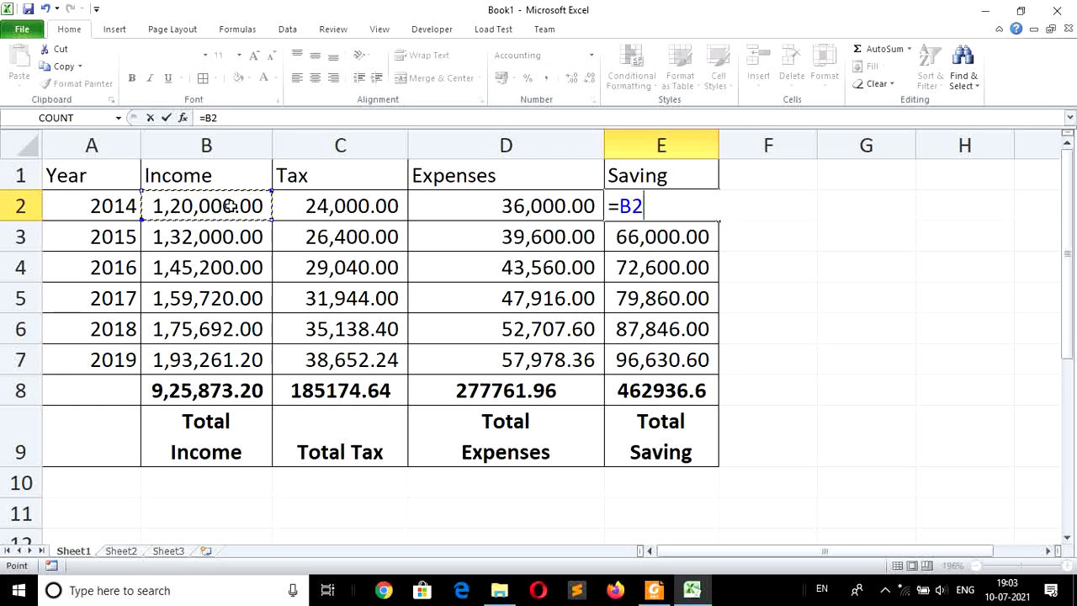
{"action": "type", "text": "-su"}
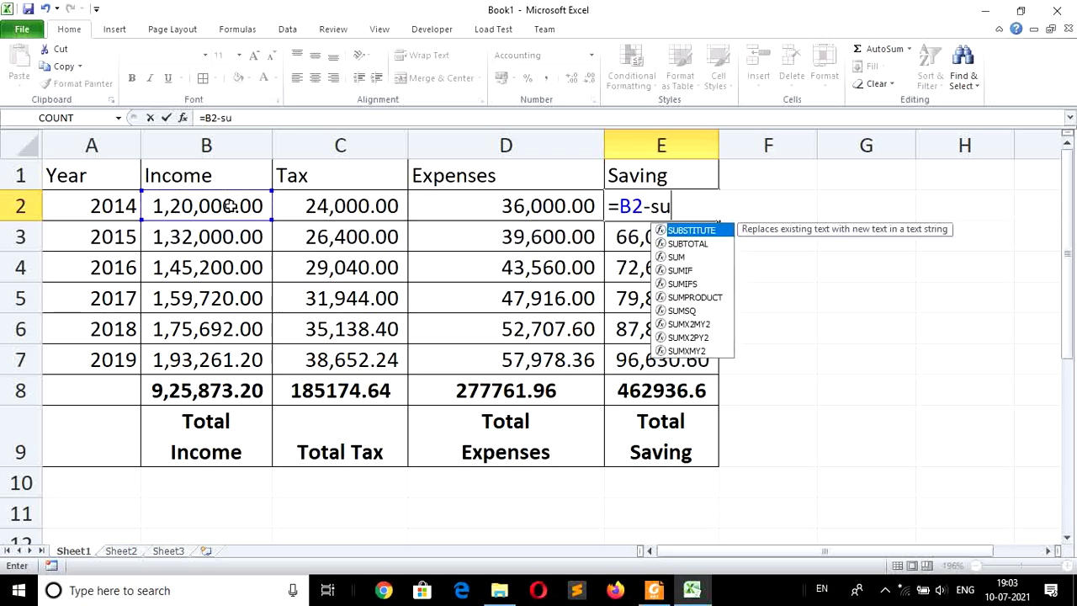
{"action": "type", "text": "m("}
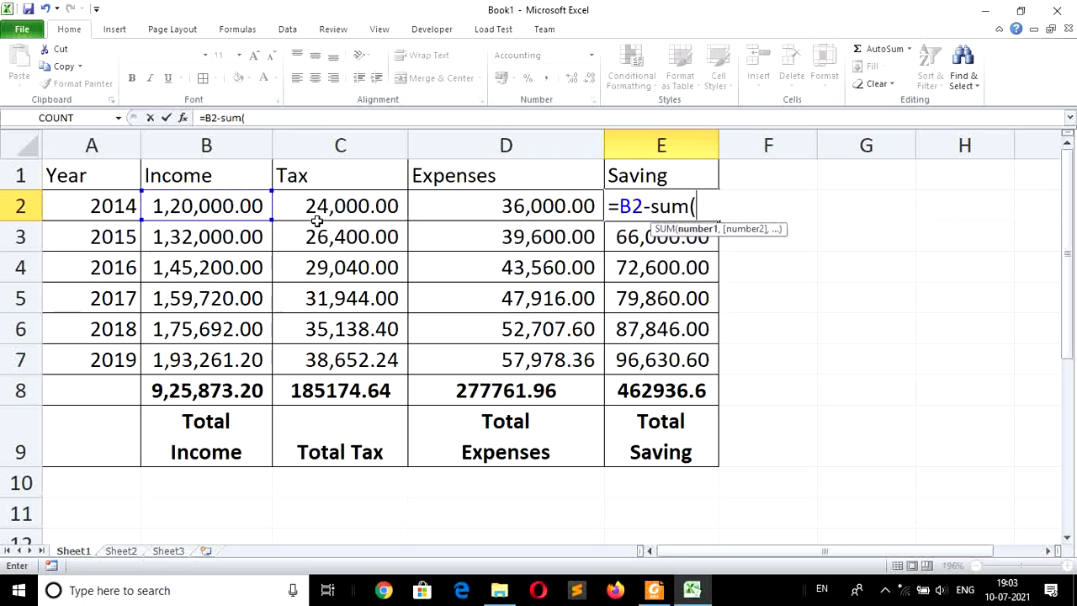
{"action": "left_click", "coordinate": [317, 211]}
{"action": "key", "text": "shift+Right"}
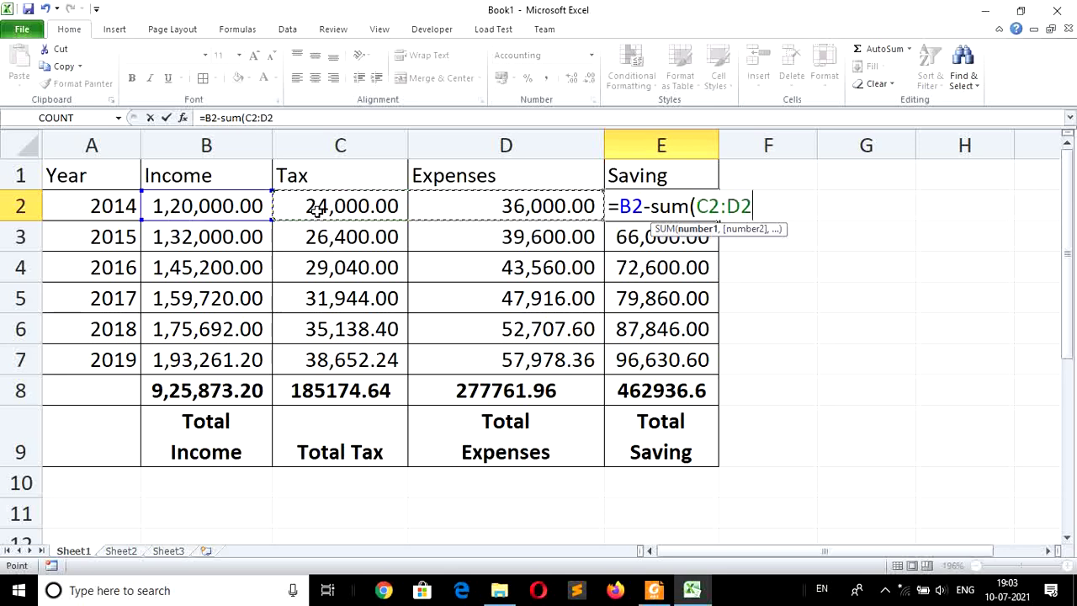
{"action": "type", "text": ")"}
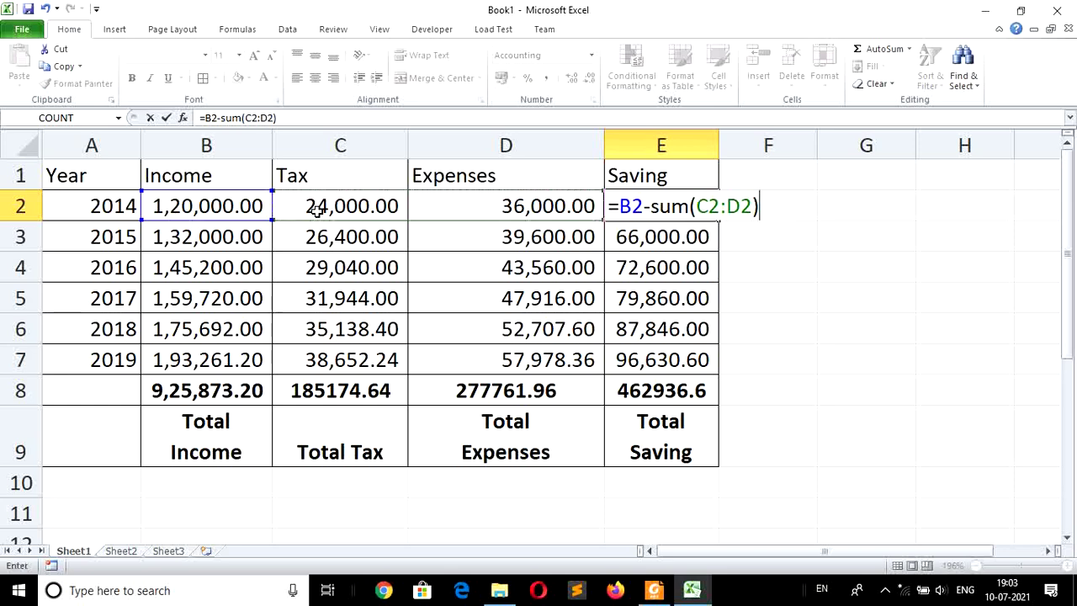
{"action": "key", "text": "Return"}
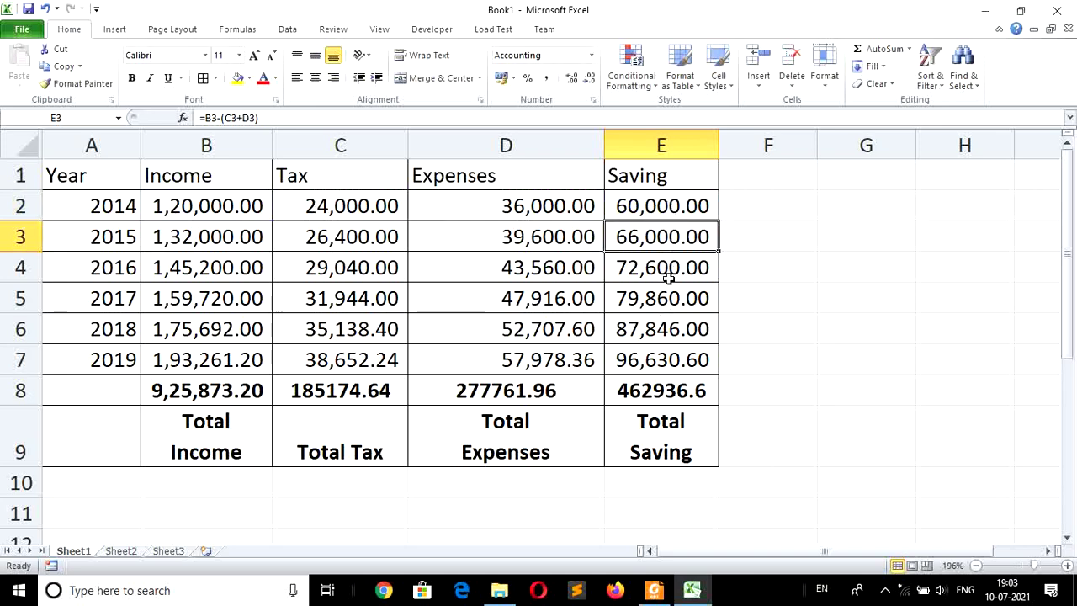
Fill the saving formula down to E7 and check each cell E3–E7
{"action": "left_click", "coordinate": [673, 211]}
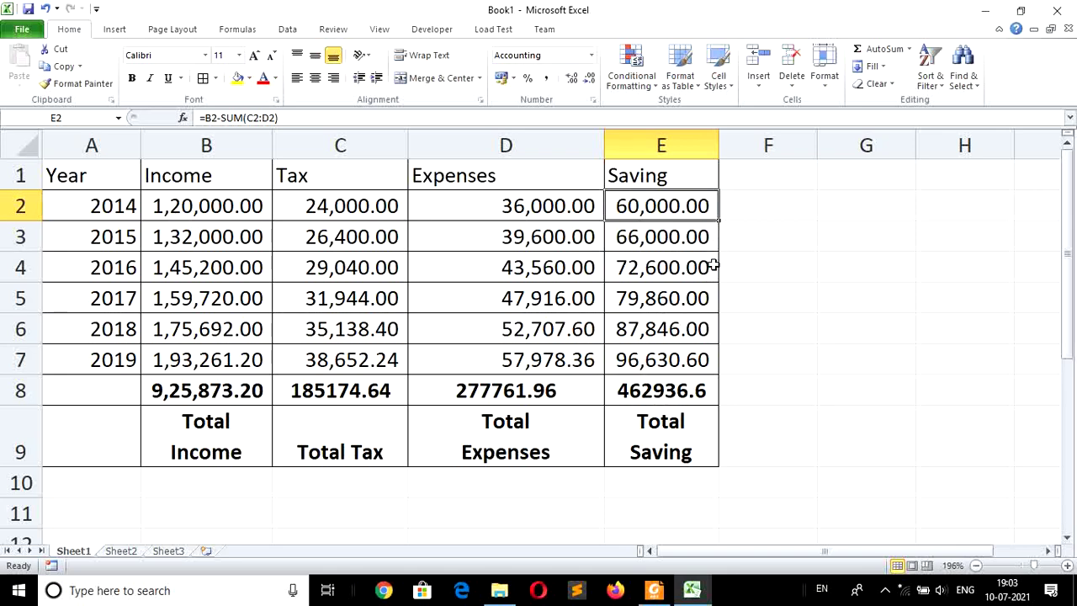
{"action": "left_click_drag", "start_coordinate": [720, 220], "coordinate": [720, 365]}
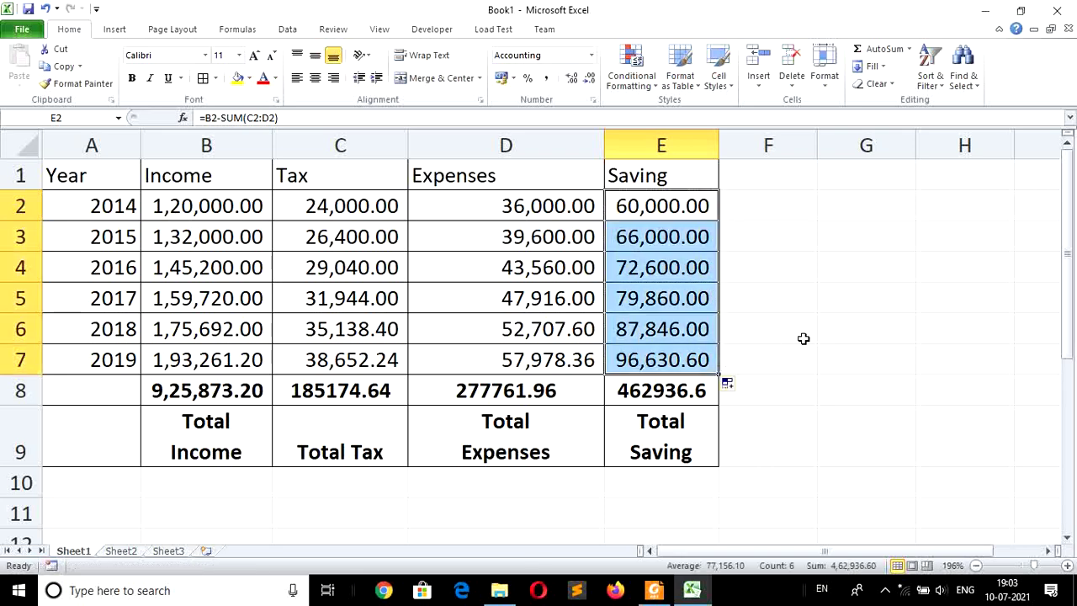
{"action": "left_click_drag", "start_coordinate": [805, 337], "coordinate": [665, 251]}
{"action": "left_click", "coordinate": [665, 252]}
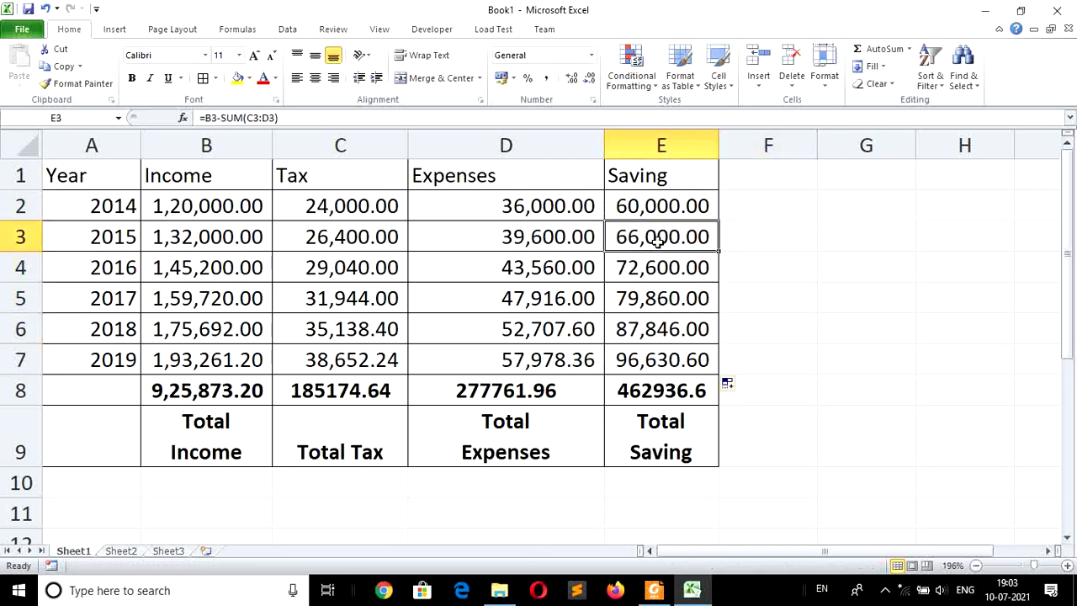
{"action": "left_click", "coordinate": [652, 266]}
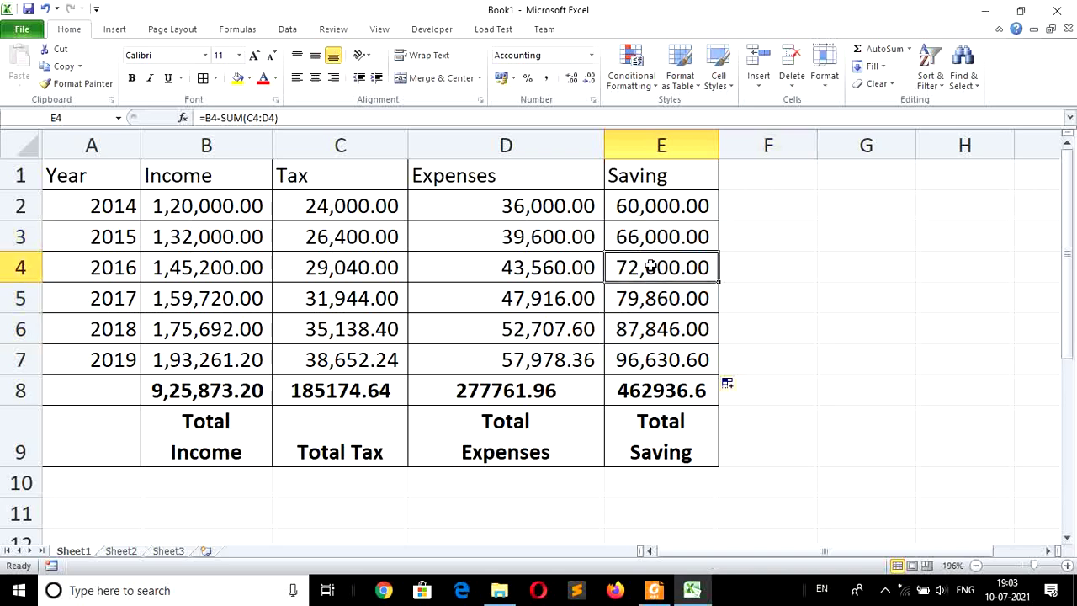
{"action": "left_click", "coordinate": [651, 300]}
{"action": "left_click", "coordinate": [652, 329]}
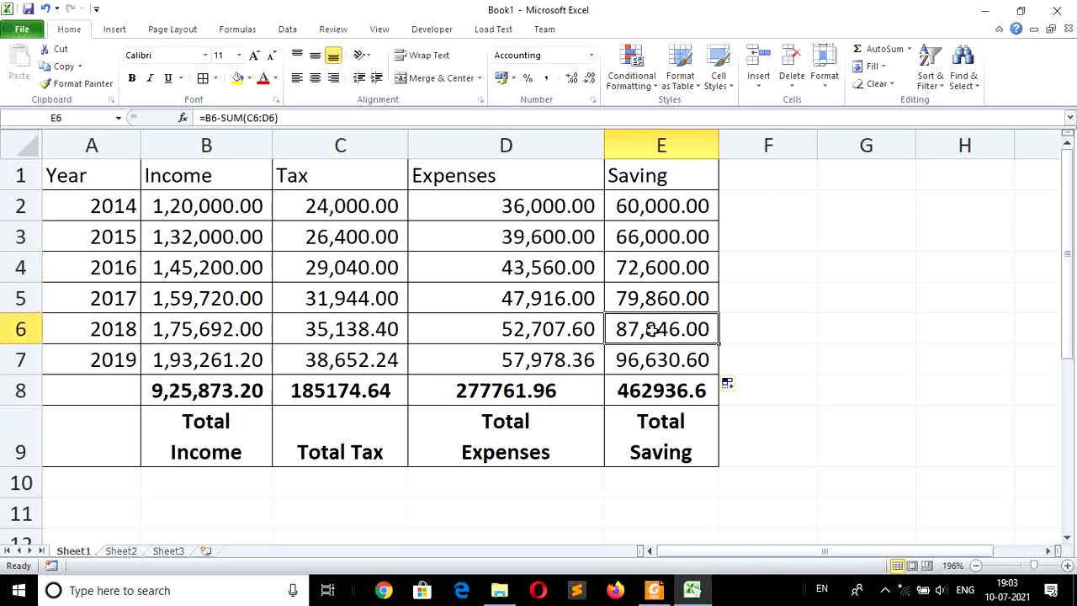
{"action": "left_click", "coordinate": [652, 360]}
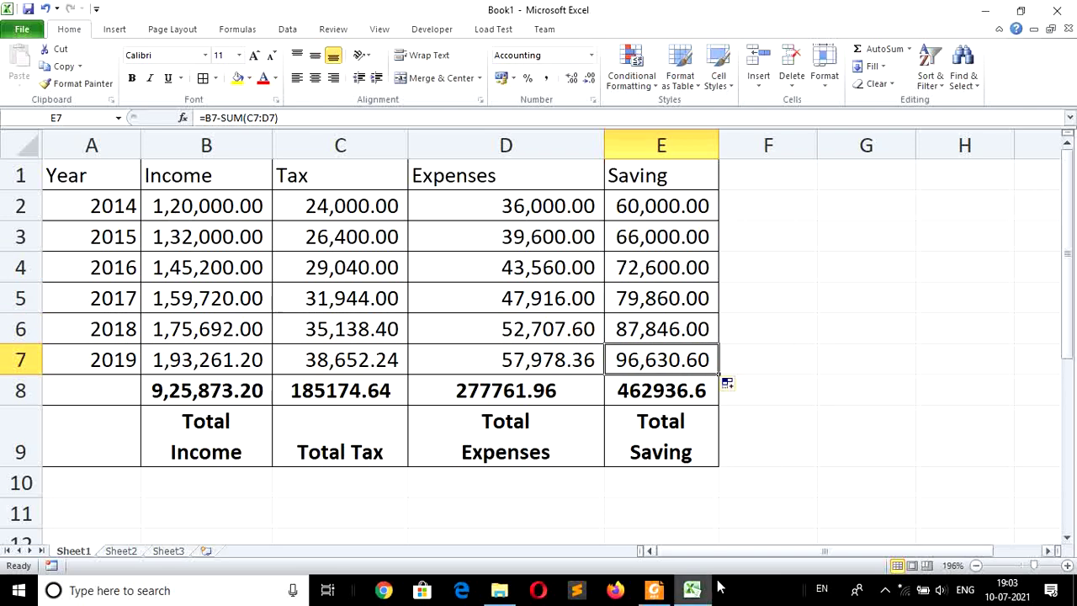
{"action": "left_click", "coordinate": [655, 590]}
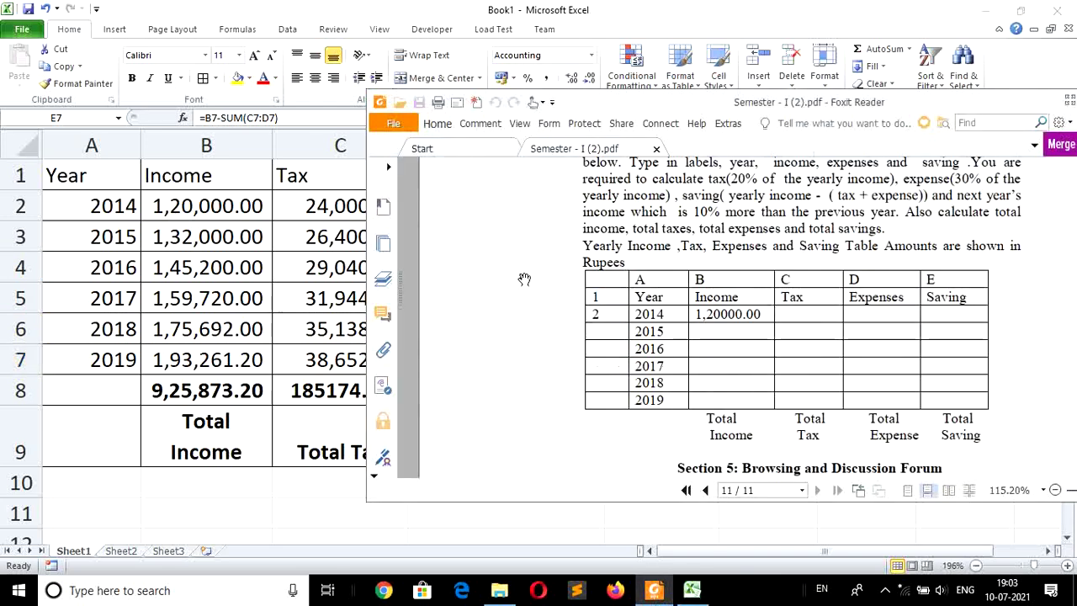
{"action": "scroll", "coordinate": [521, 275], "scroll_direction": "up", "scroll_amount": 1}
{"action": "scroll", "coordinate": [521, 275], "scroll_direction": "up", "scroll_amount": 1}
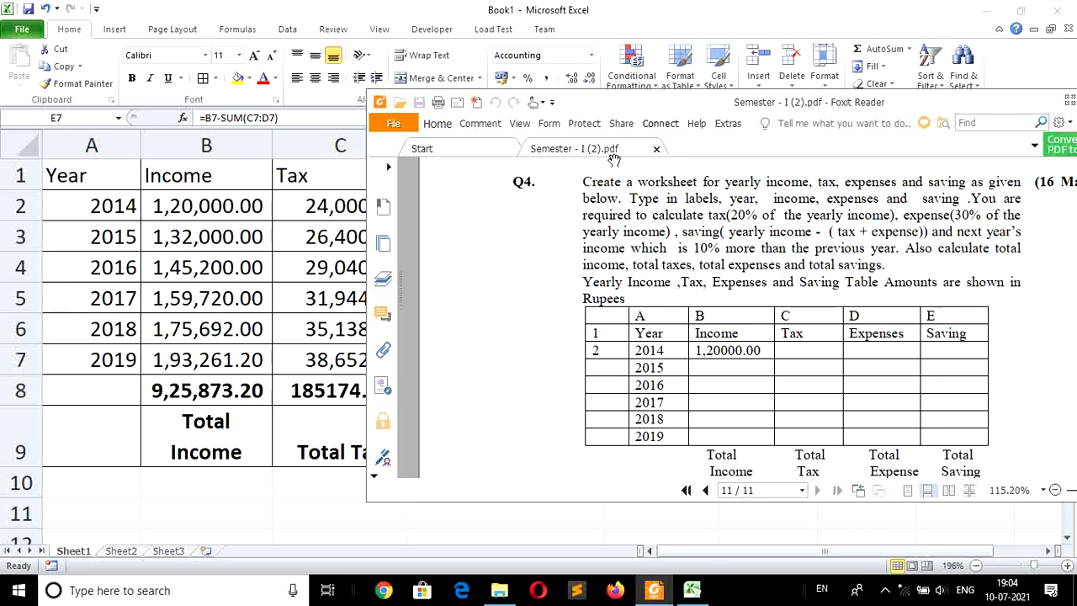
{"action": "mouse_move", "coordinate": [677, 102]}
{"action": "left_mouse_down"}
{"action": "mouse_move", "coordinate": [546, 294]}
{"action": "mouse_move", "coordinate": [543, 285]}
{"action": "left_mouse_up"}
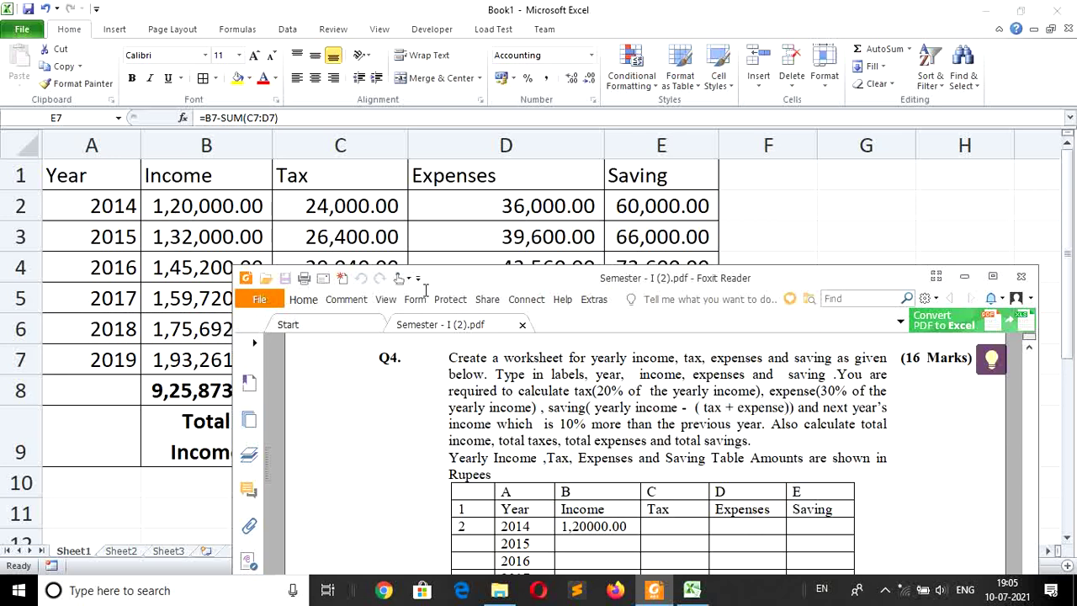
Review the formulas along the 2015 row and down the saving column to row 8
{"action": "left_click", "coordinate": [192, 241]}
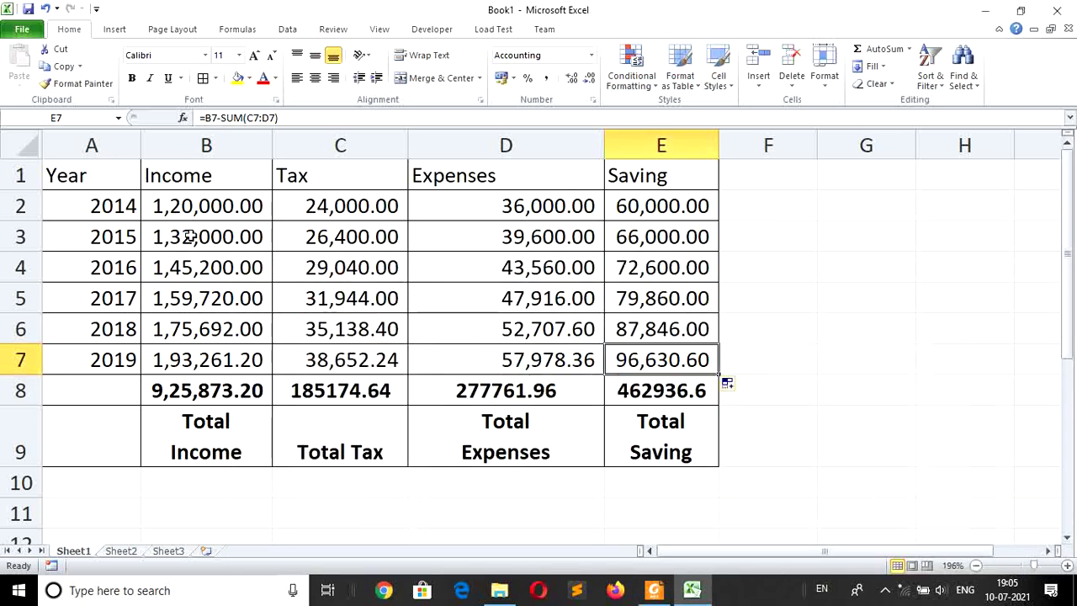
{"action": "left_click", "coordinate": [191, 239]}
{"action": "key", "text": "Right"}
{"action": "key", "text": "Right"}
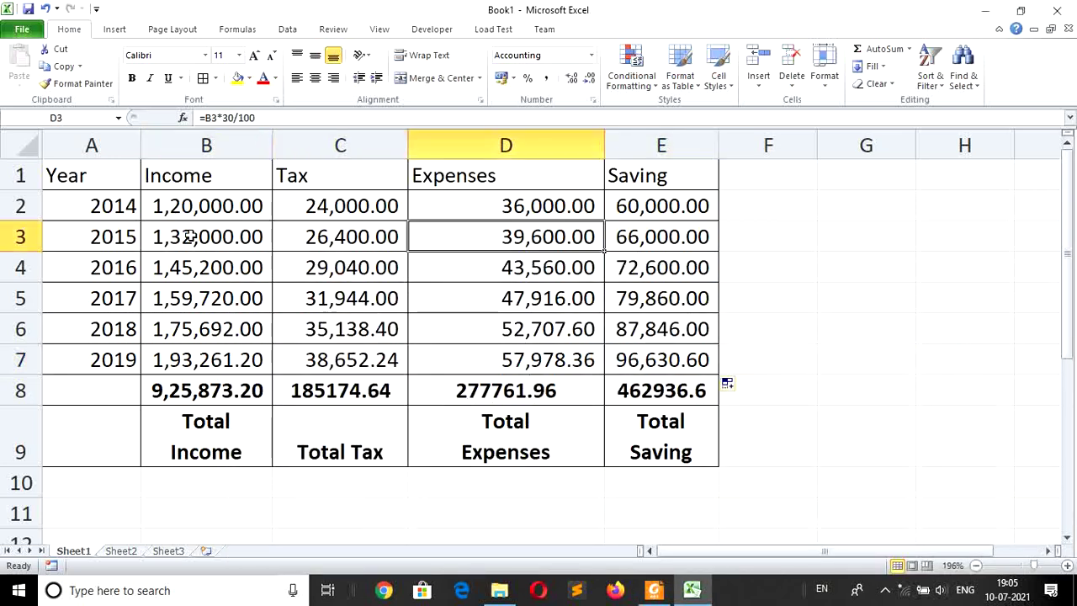
{"action": "key", "text": "Right"}
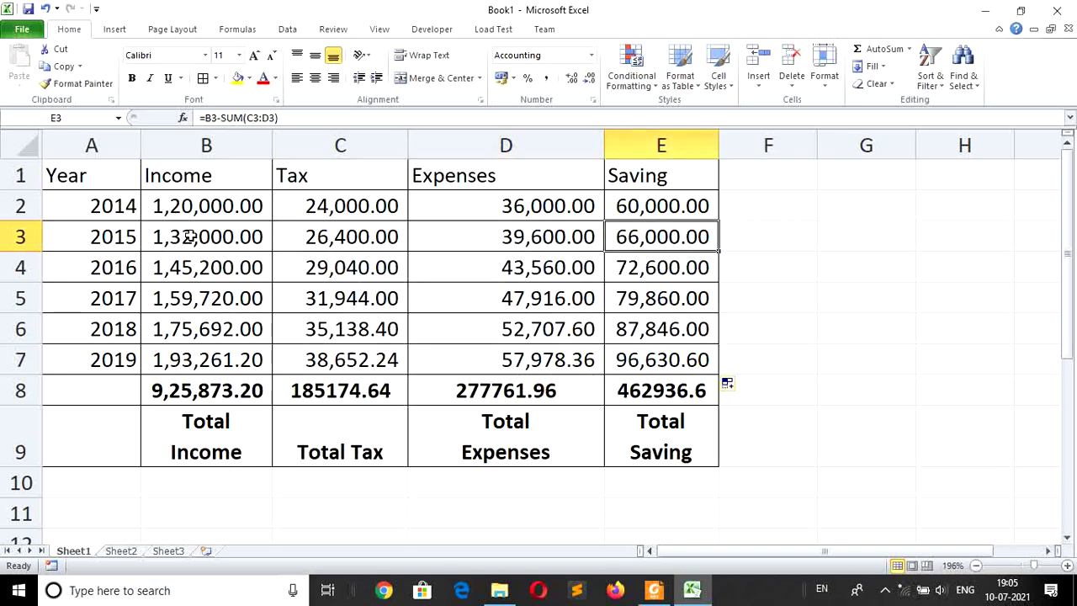
{"action": "key", "text": "Down"}
{"action": "key", "text": "Down"}
{"action": "key", "text": "Down"}
{"action": "key", "text": "Down"}
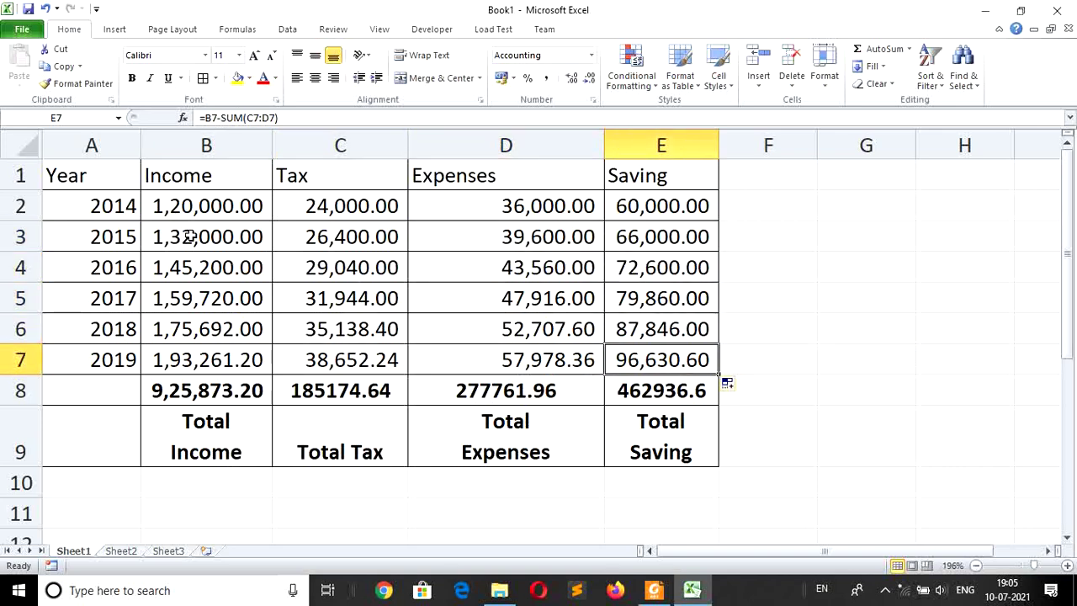
{"action": "key", "text": "Down"}
{"action": "key", "text": "Left"}
{"action": "key", "text": "Left"}
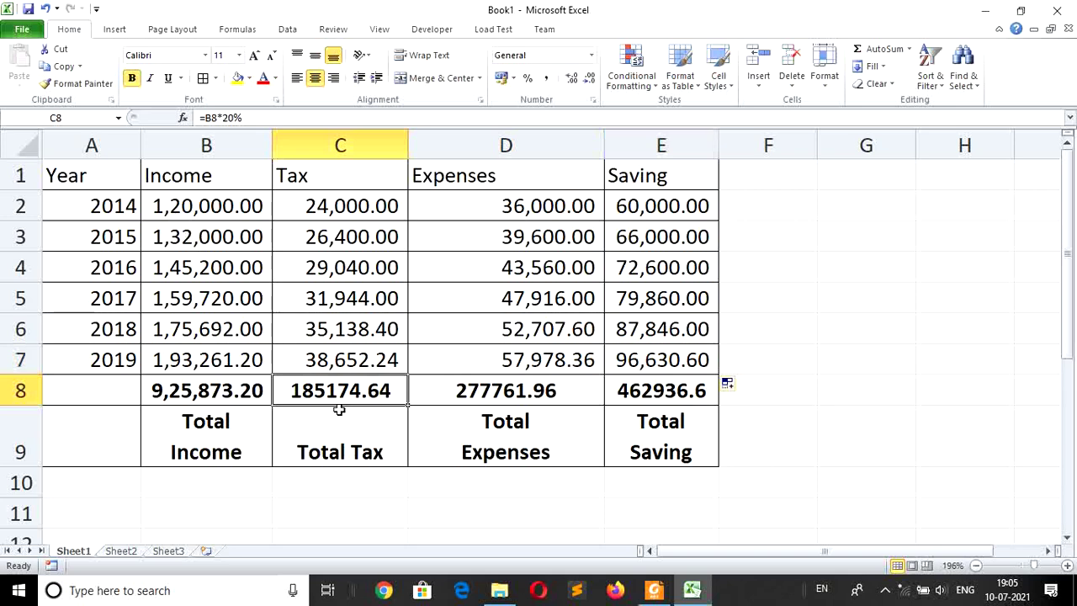
Scroll through the assignment PDF
{"action": "left_click", "coordinate": [656, 591]}
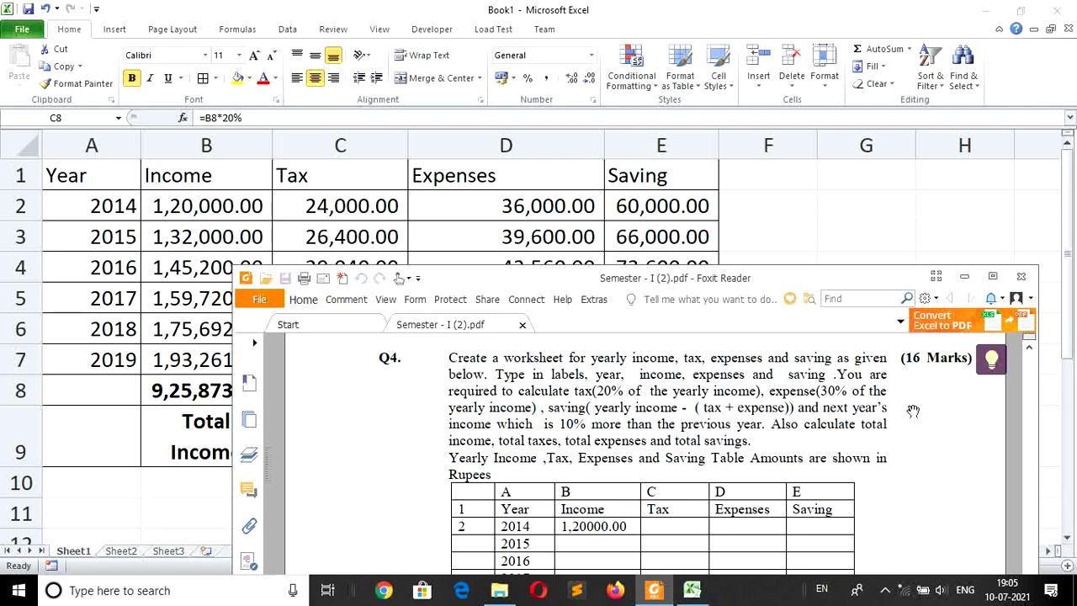
{"action": "scroll", "coordinate": [913, 411], "scroll_direction": "down", "scroll_amount": 1}
{"action": "scroll", "coordinate": [914, 411], "scroll_direction": "down", "scroll_amount": 1}
{"action": "scroll", "coordinate": [913, 411], "scroll_direction": "down", "scroll_amount": 1}
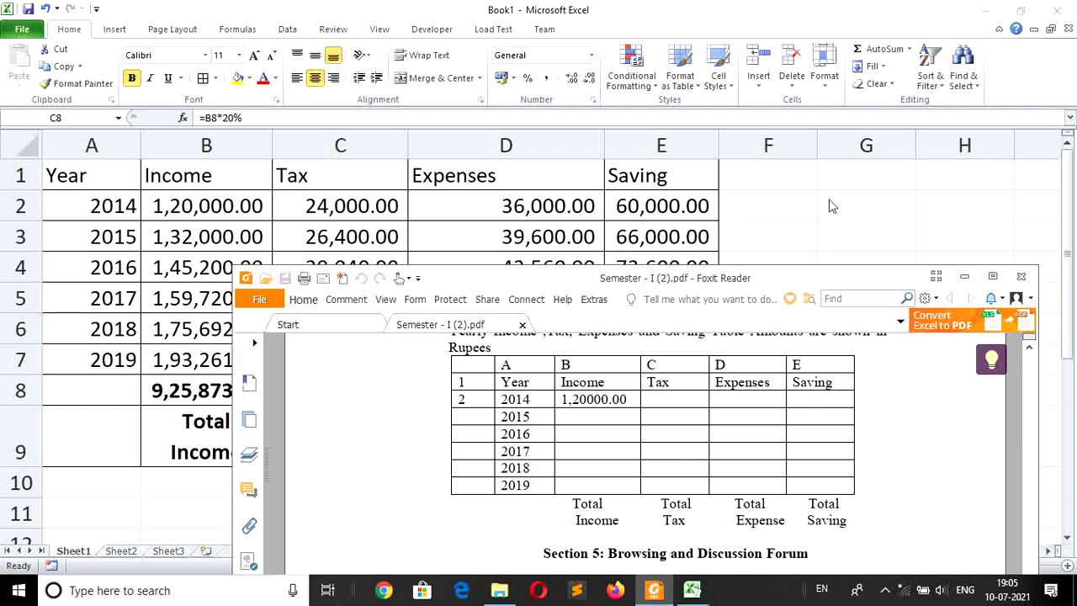
Check the total expenses and total saving formulas in D8 and E8, then return to the PDF
{"action": "key", "text": "alt+Tab"}
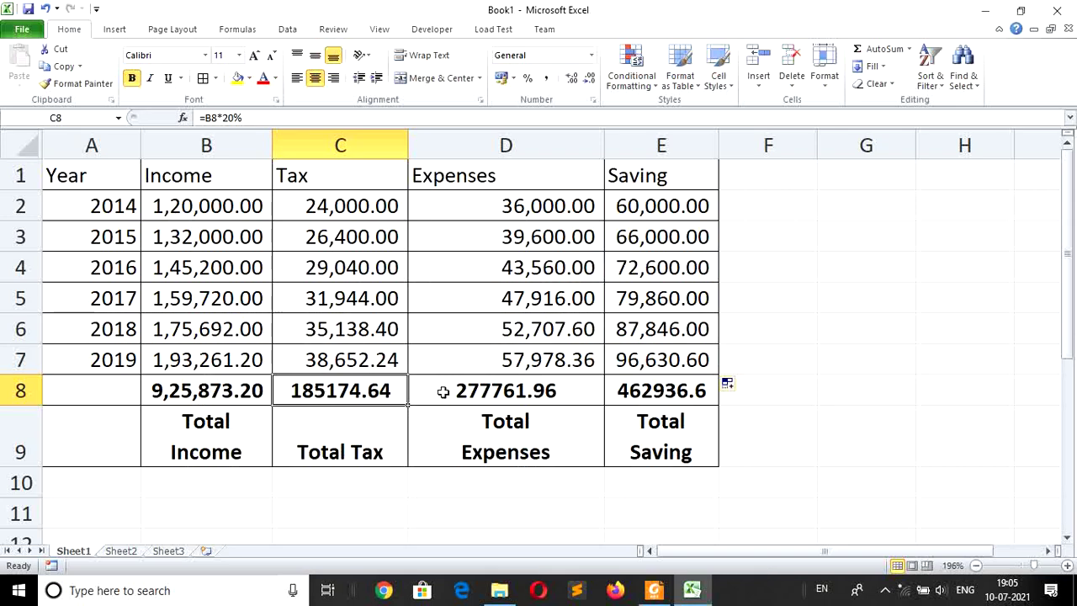
{"action": "left_click", "coordinate": [497, 388]}
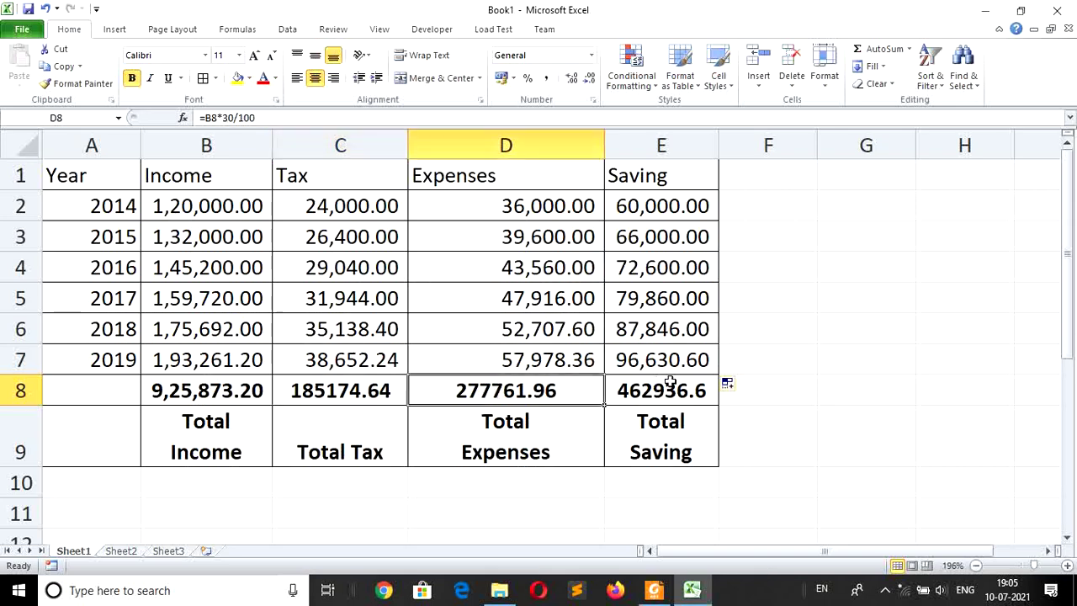
{"action": "left_click", "coordinate": [663, 390]}
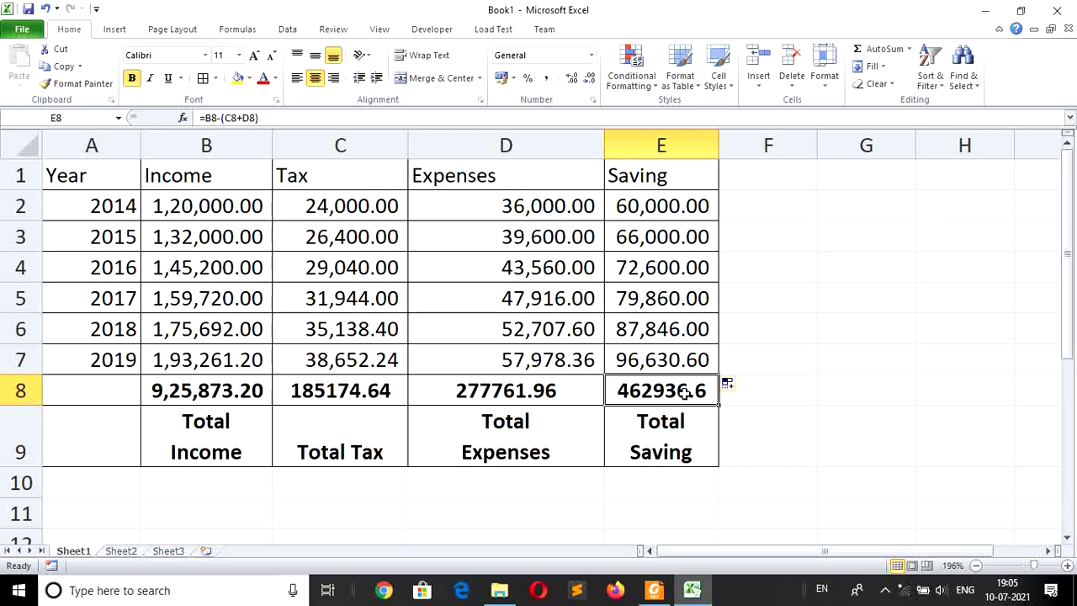
{"action": "key", "text": "alt+Tab"}
Scroll the PDF up to the Section 4: Worksheet heading and its Q4 question
{"action": "scroll", "coordinate": [889, 292], "scroll_direction": "up", "scroll_amount": 1}
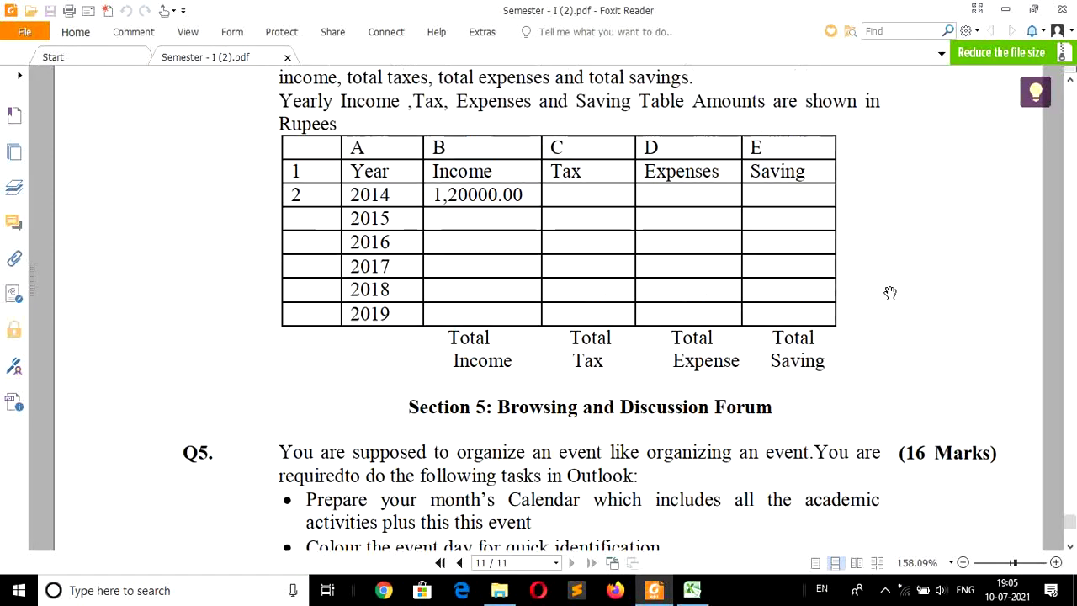
{"action": "scroll", "coordinate": [889, 292], "scroll_direction": "up", "scroll_amount": 4}
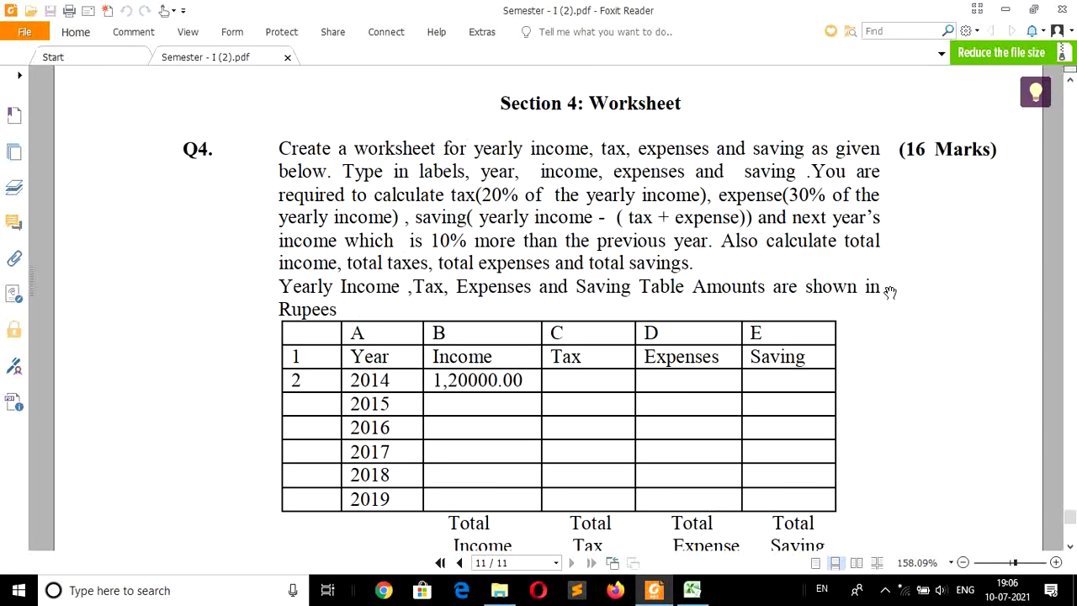